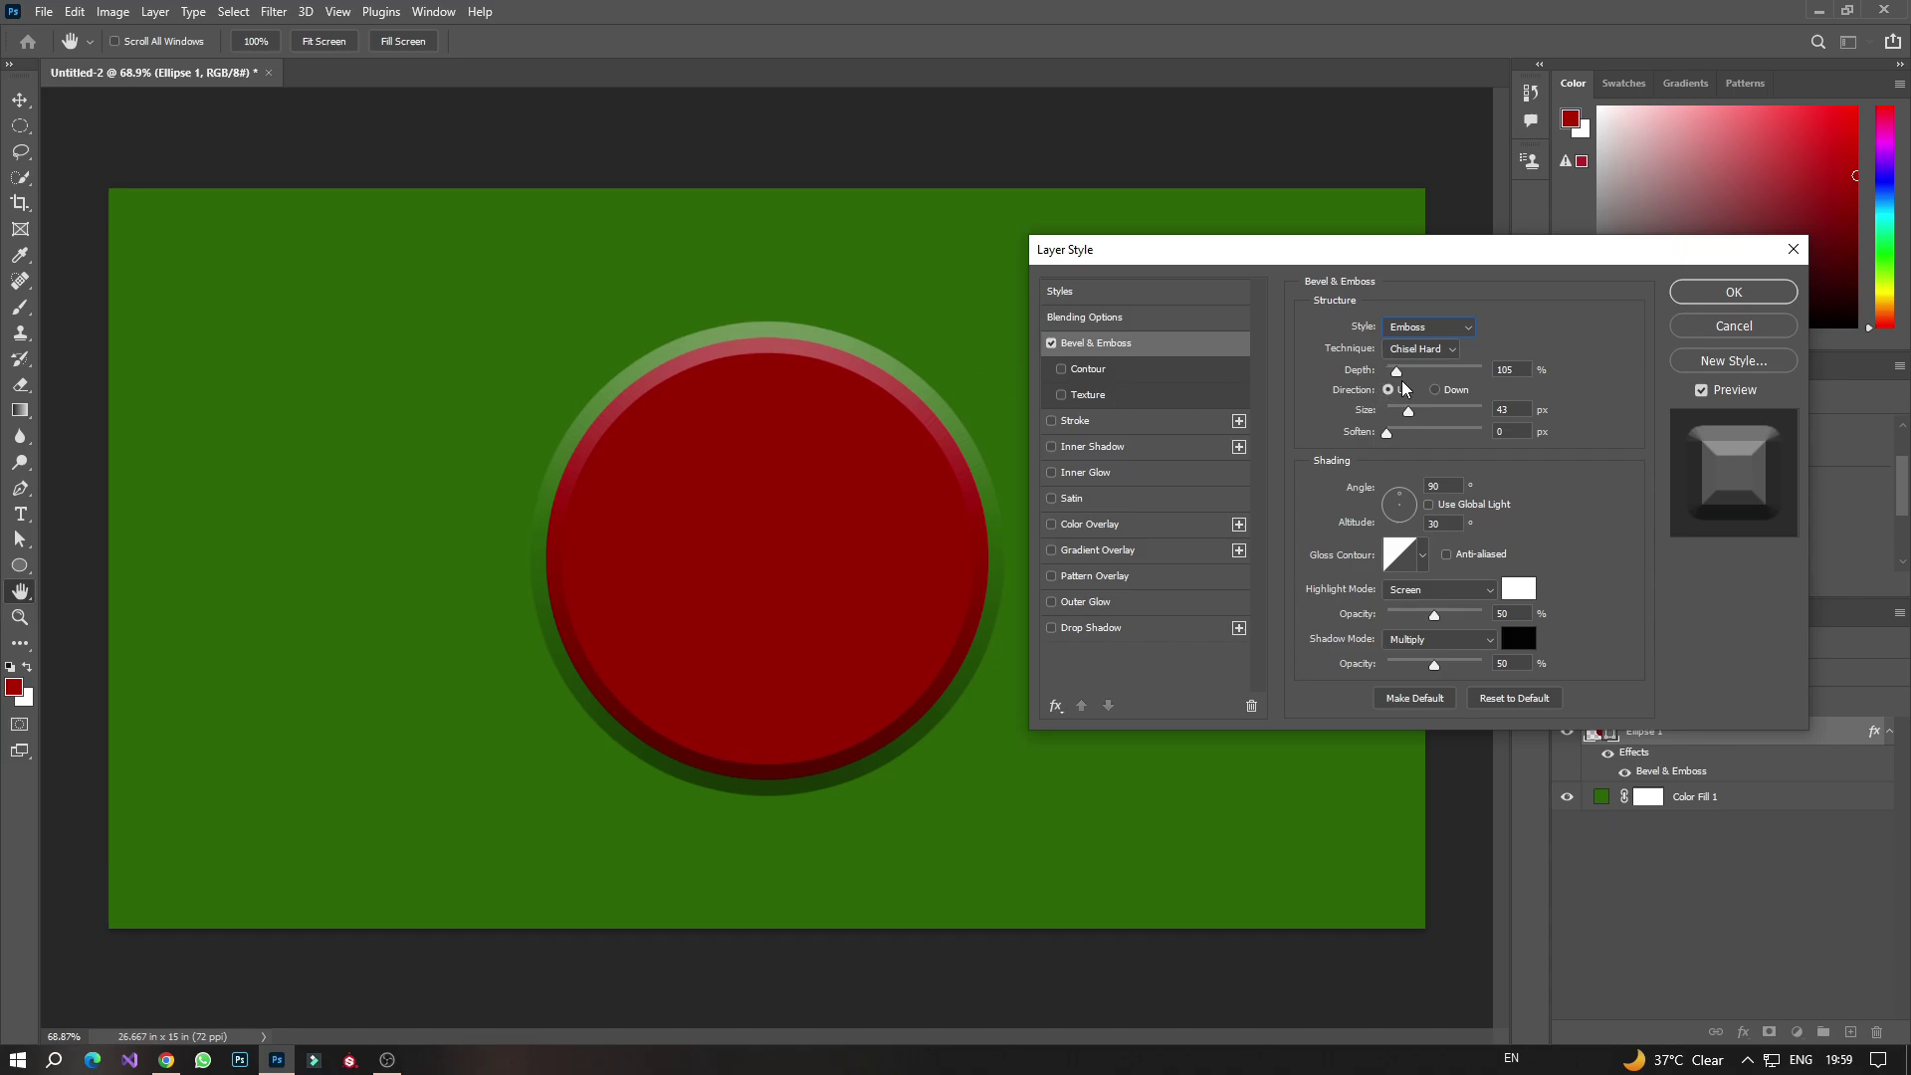
Go back to the plain green document whose only layer is Color Fill 1
mouse_move(1411, 408)
left_mouse_down()
mouse_move(1430, 408)
mouse_move(1413, 410)
left_mouse_up()
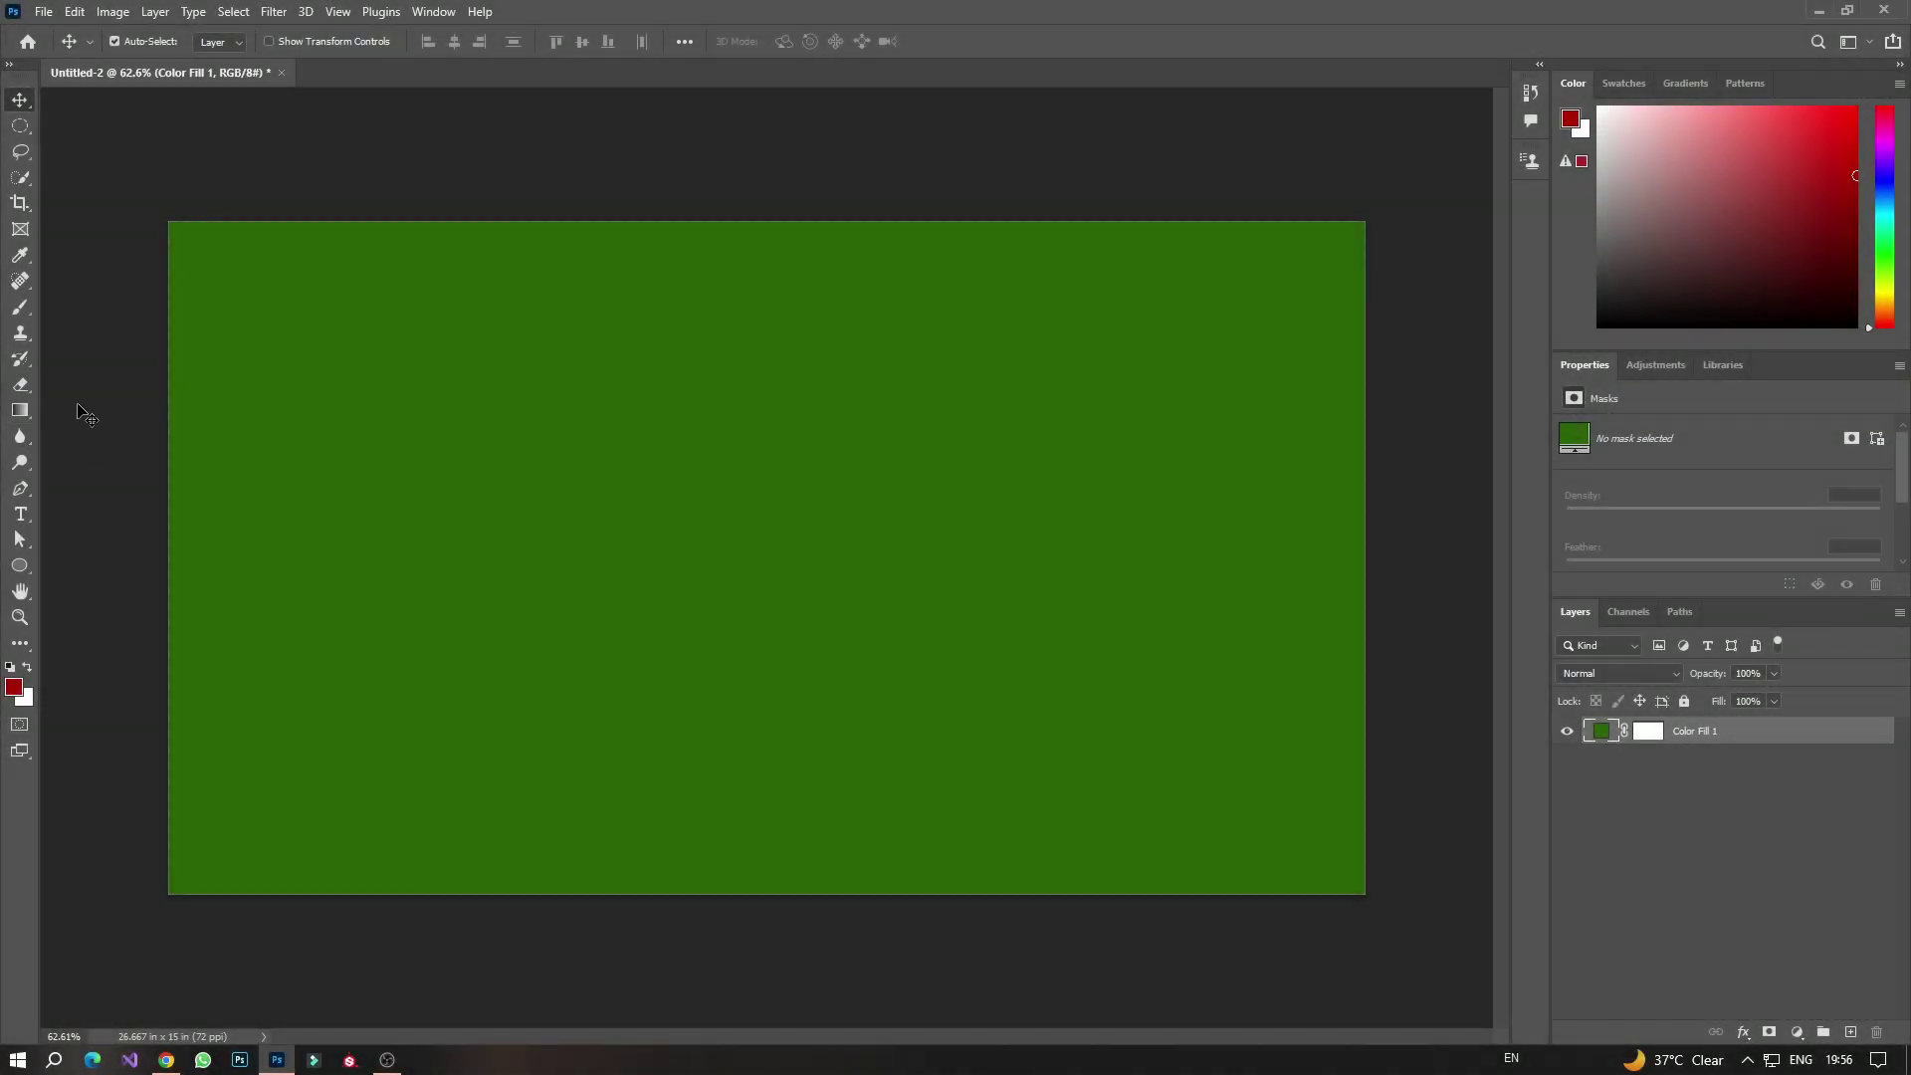
Draw a red circle near the canvas centre with the Ellipse Tool
left_click_drag(20, 564, 128, 587)
left_click_drag(623, 350, 814, 526)
scroll(767, 550, "up", 1)
Switch to the Move tool, then briefly open and close Ellipse 1's blending options and fx menu
key("alt+BackSpace")
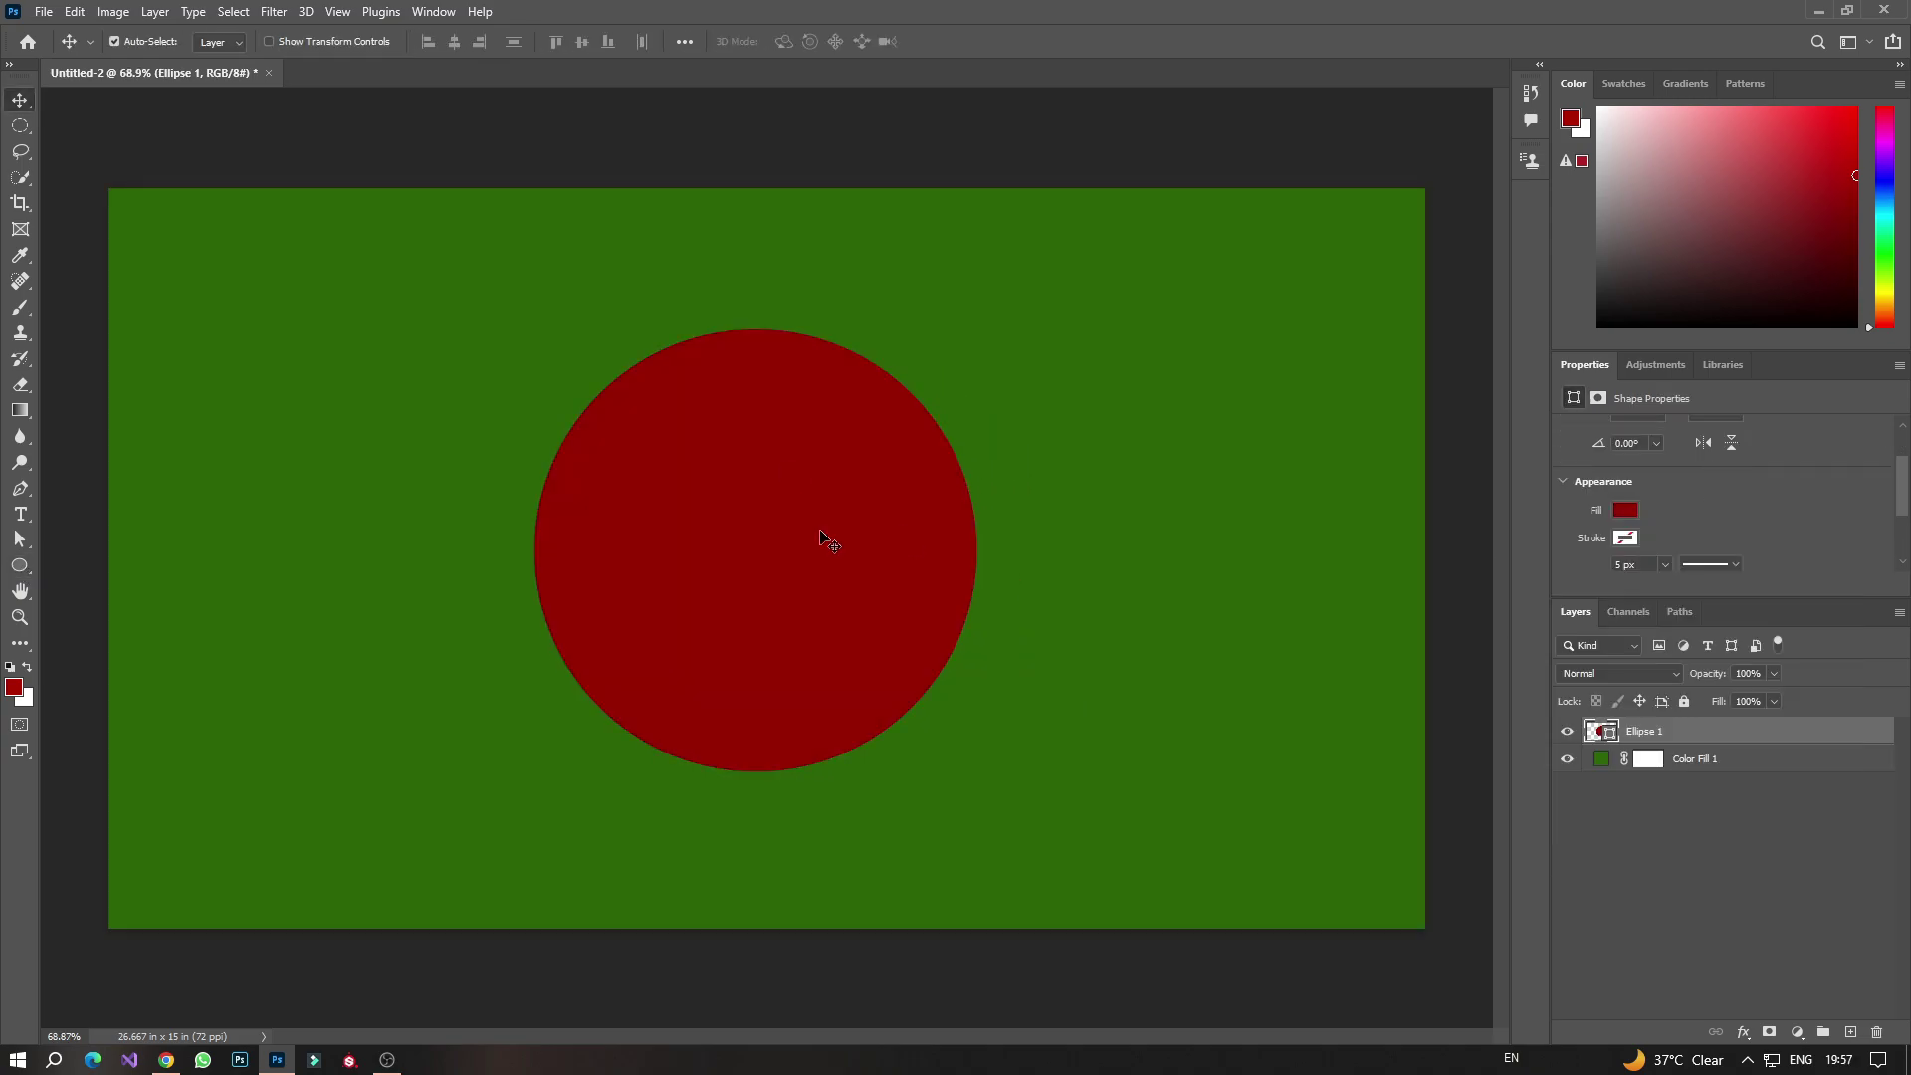
key("v")
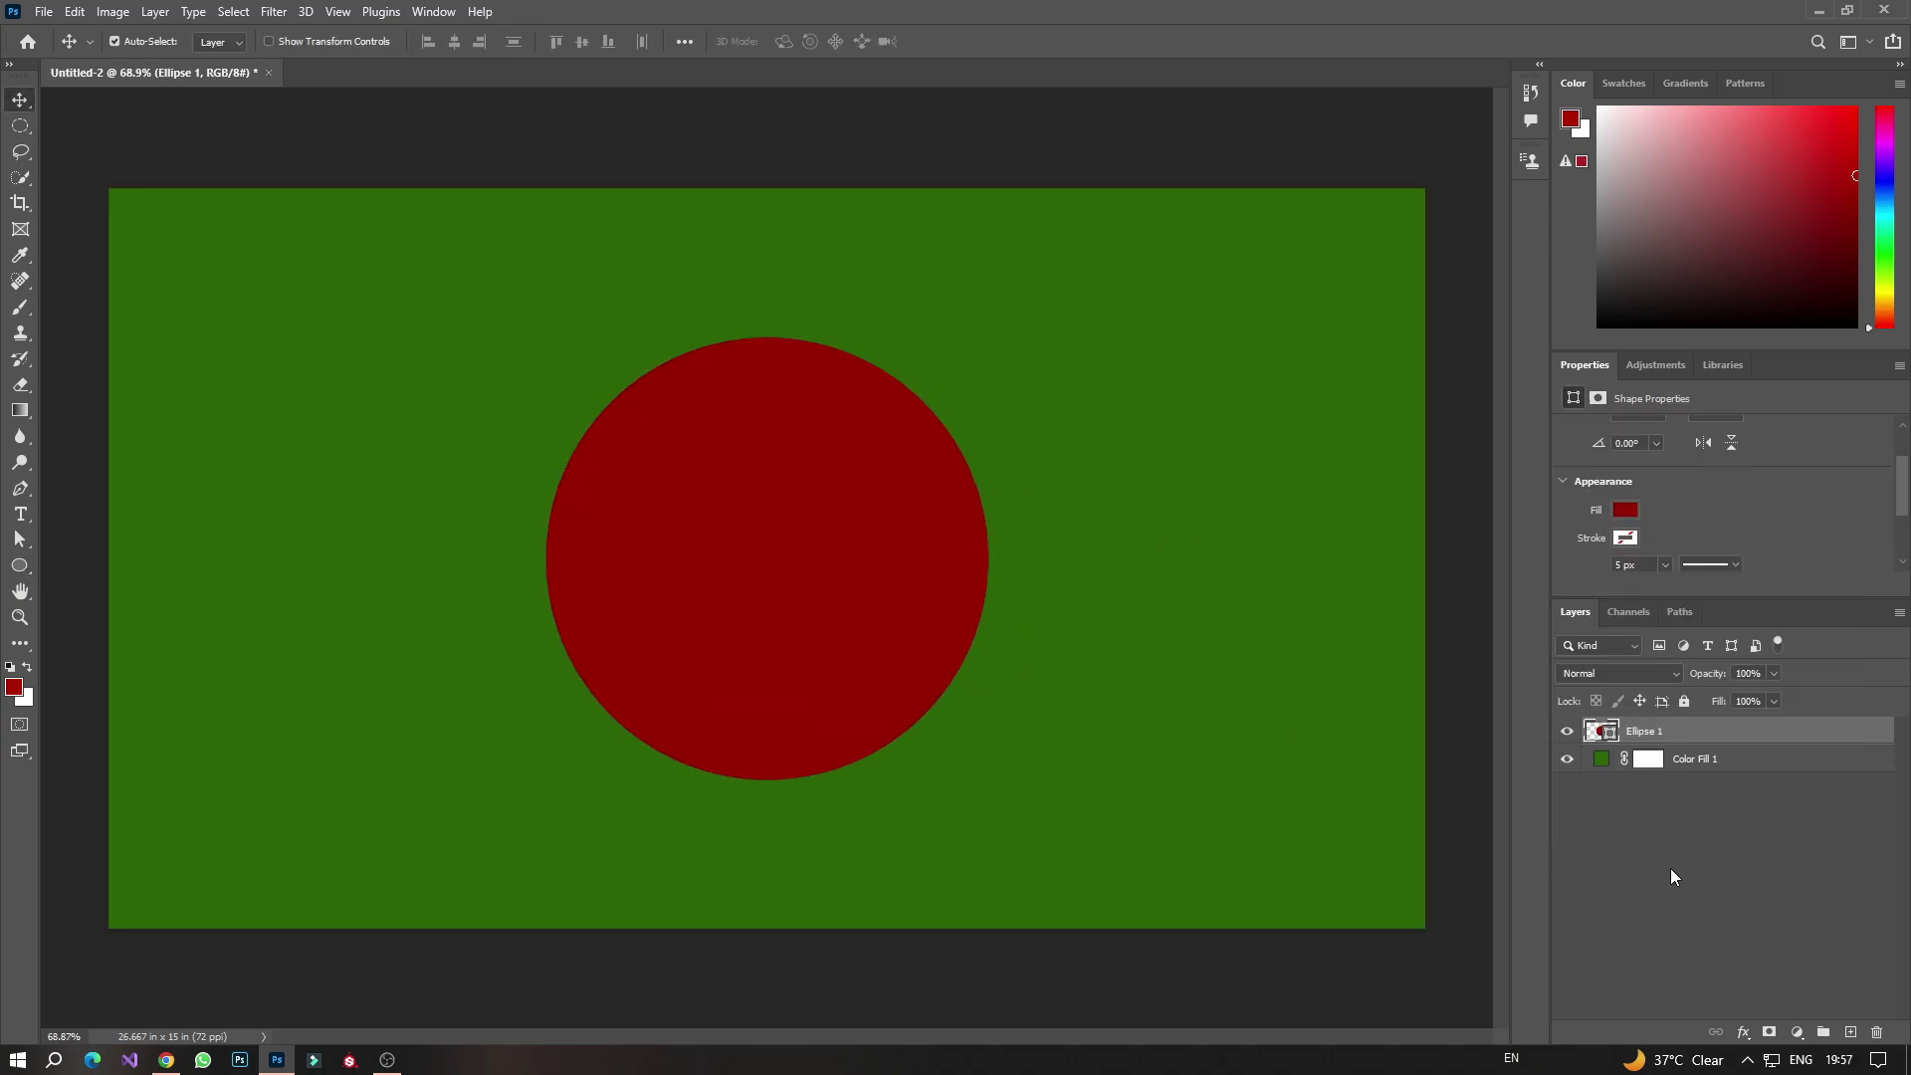
right_click(1666, 730)
left_click(1454, 197)
key("Escape")
left_click(1743, 1032)
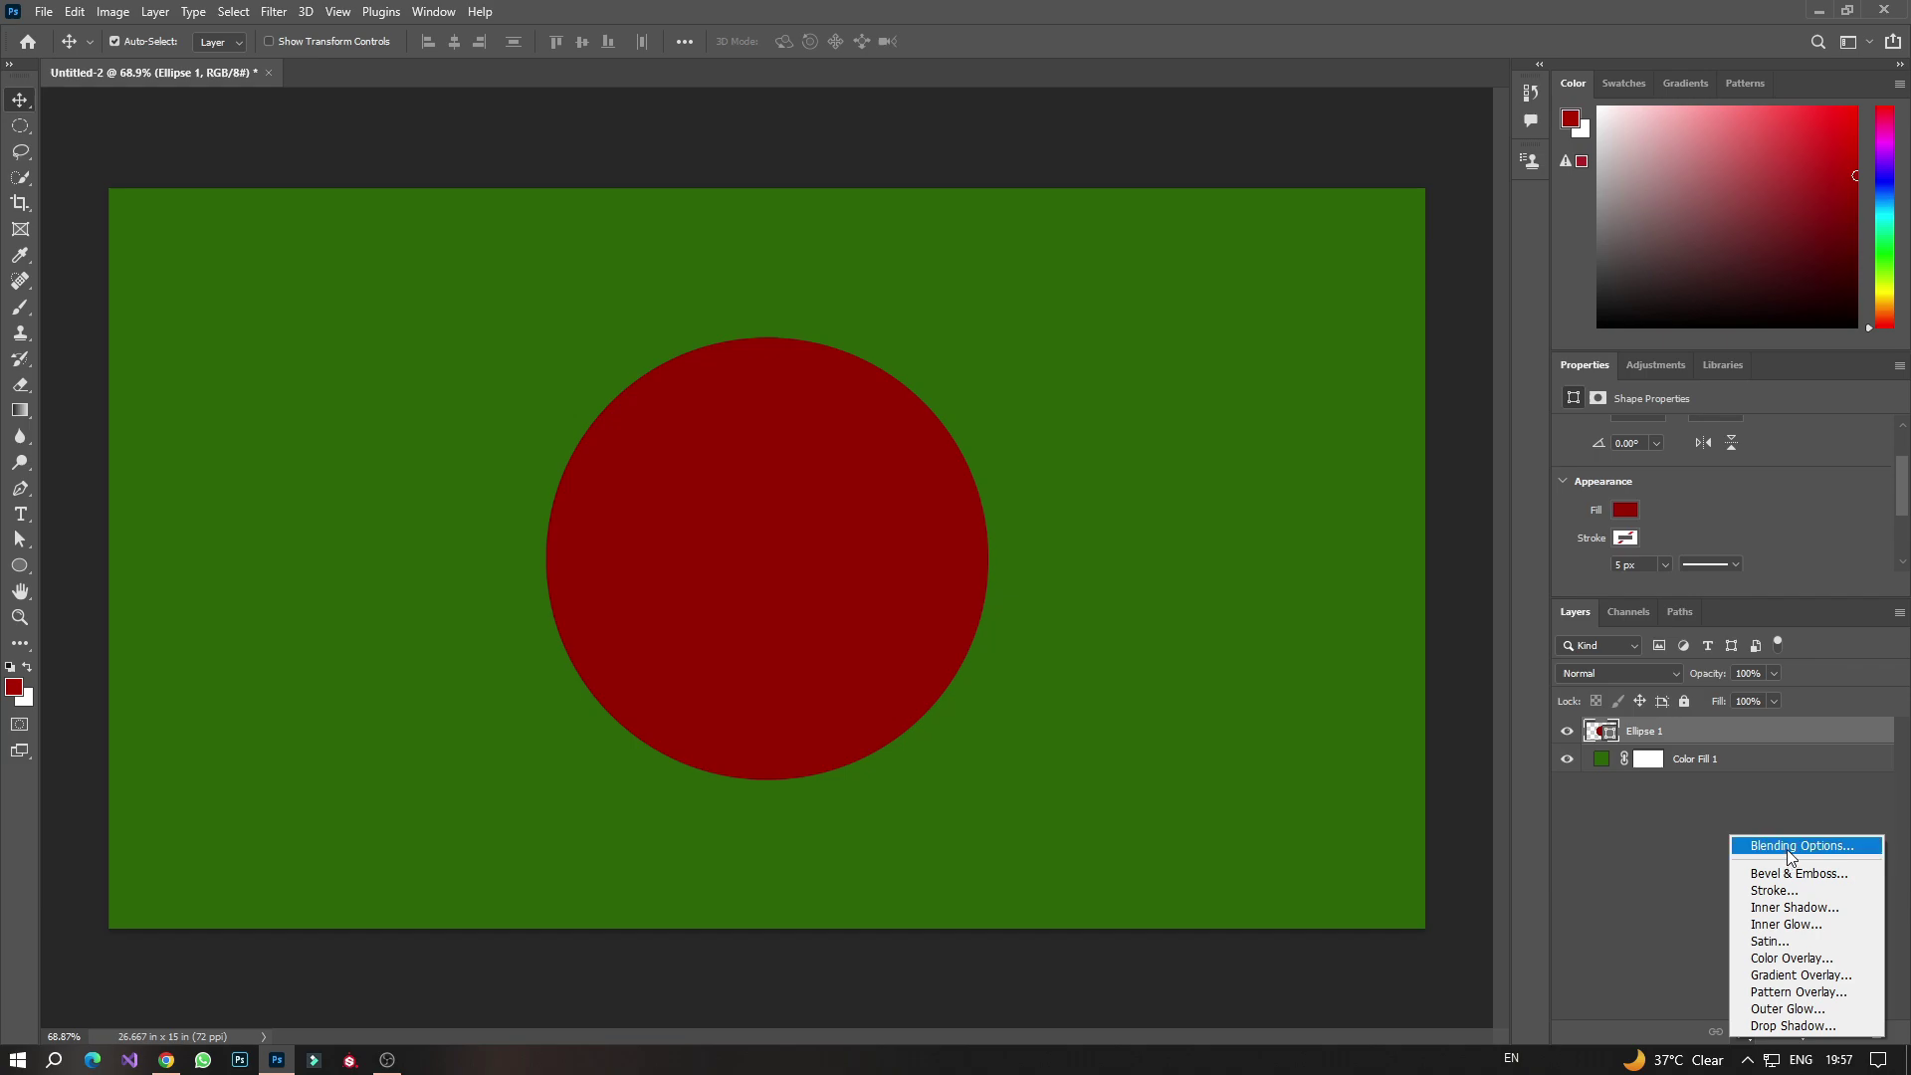
left_click(1714, 731)
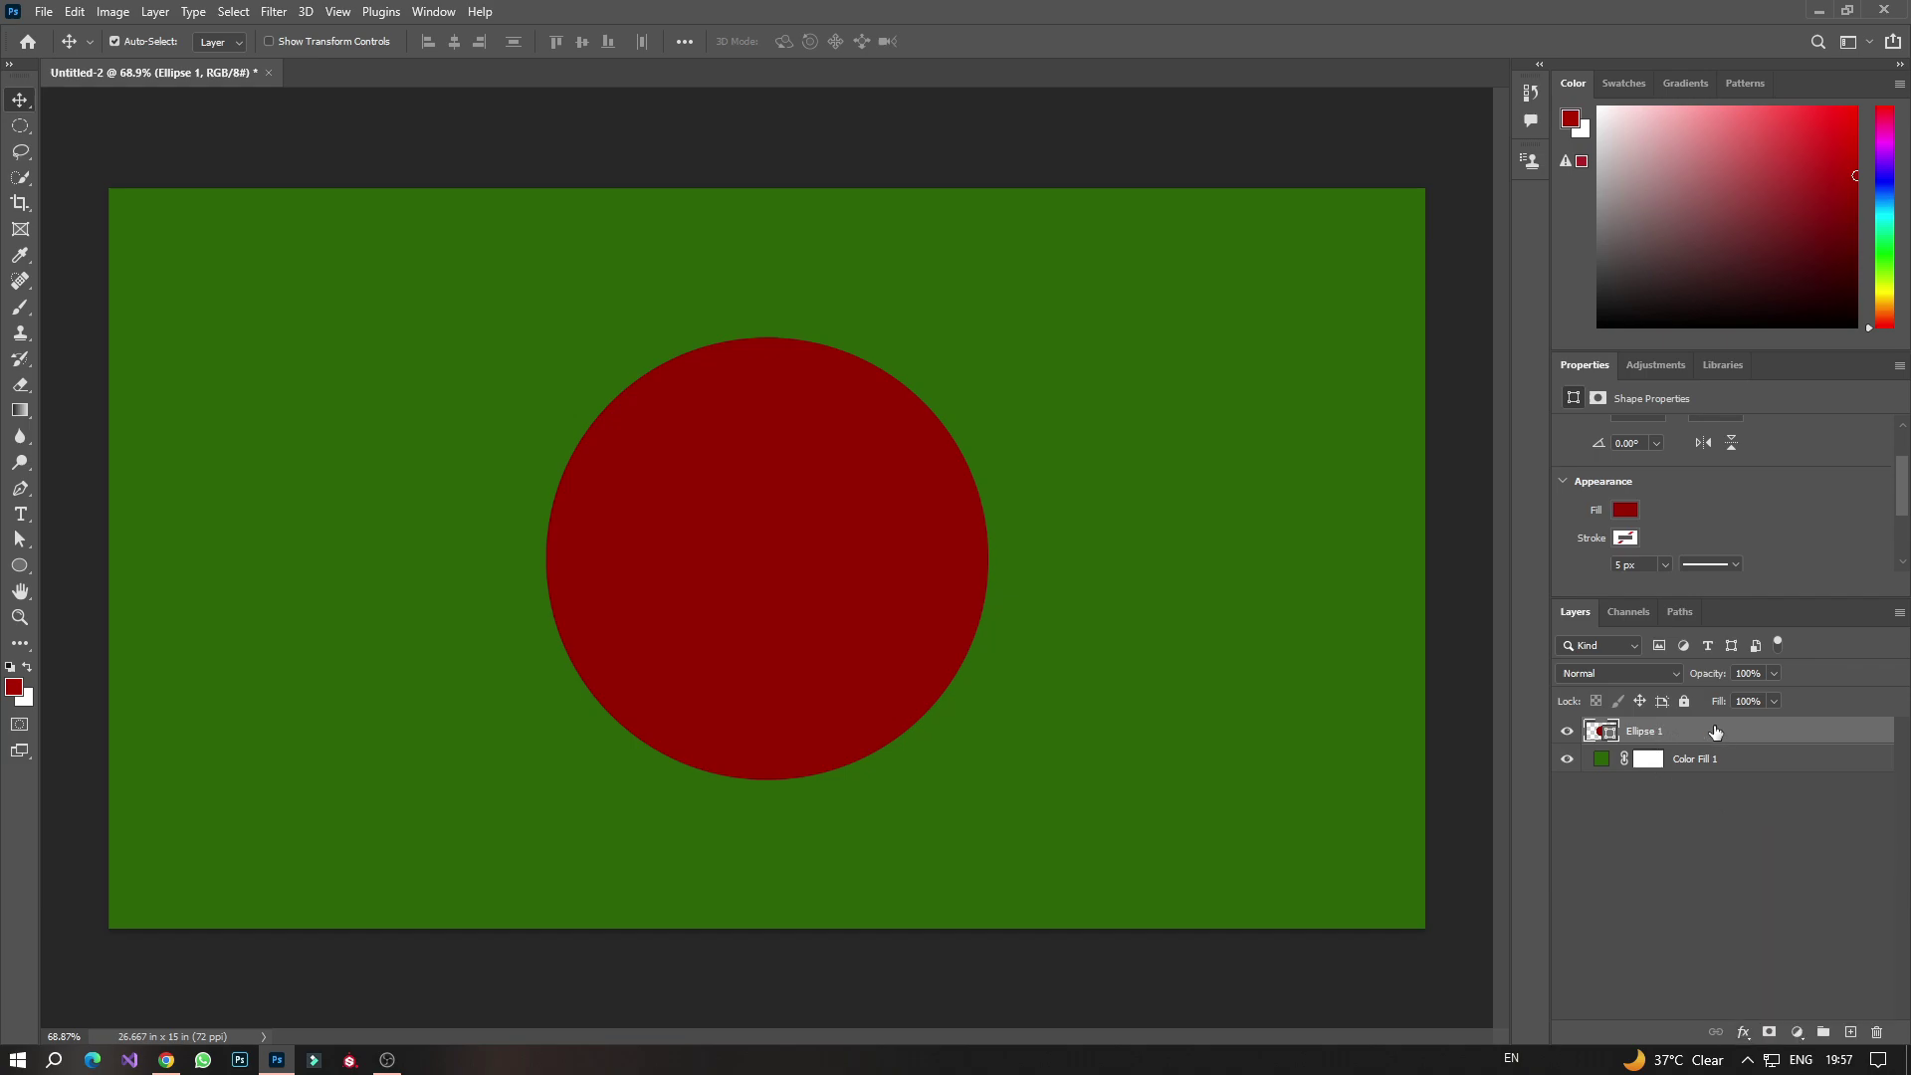
Add an Inner Bevel to Ellipse 1 with local 30° altitude lighting and 163 px size
double_click(1714, 732)
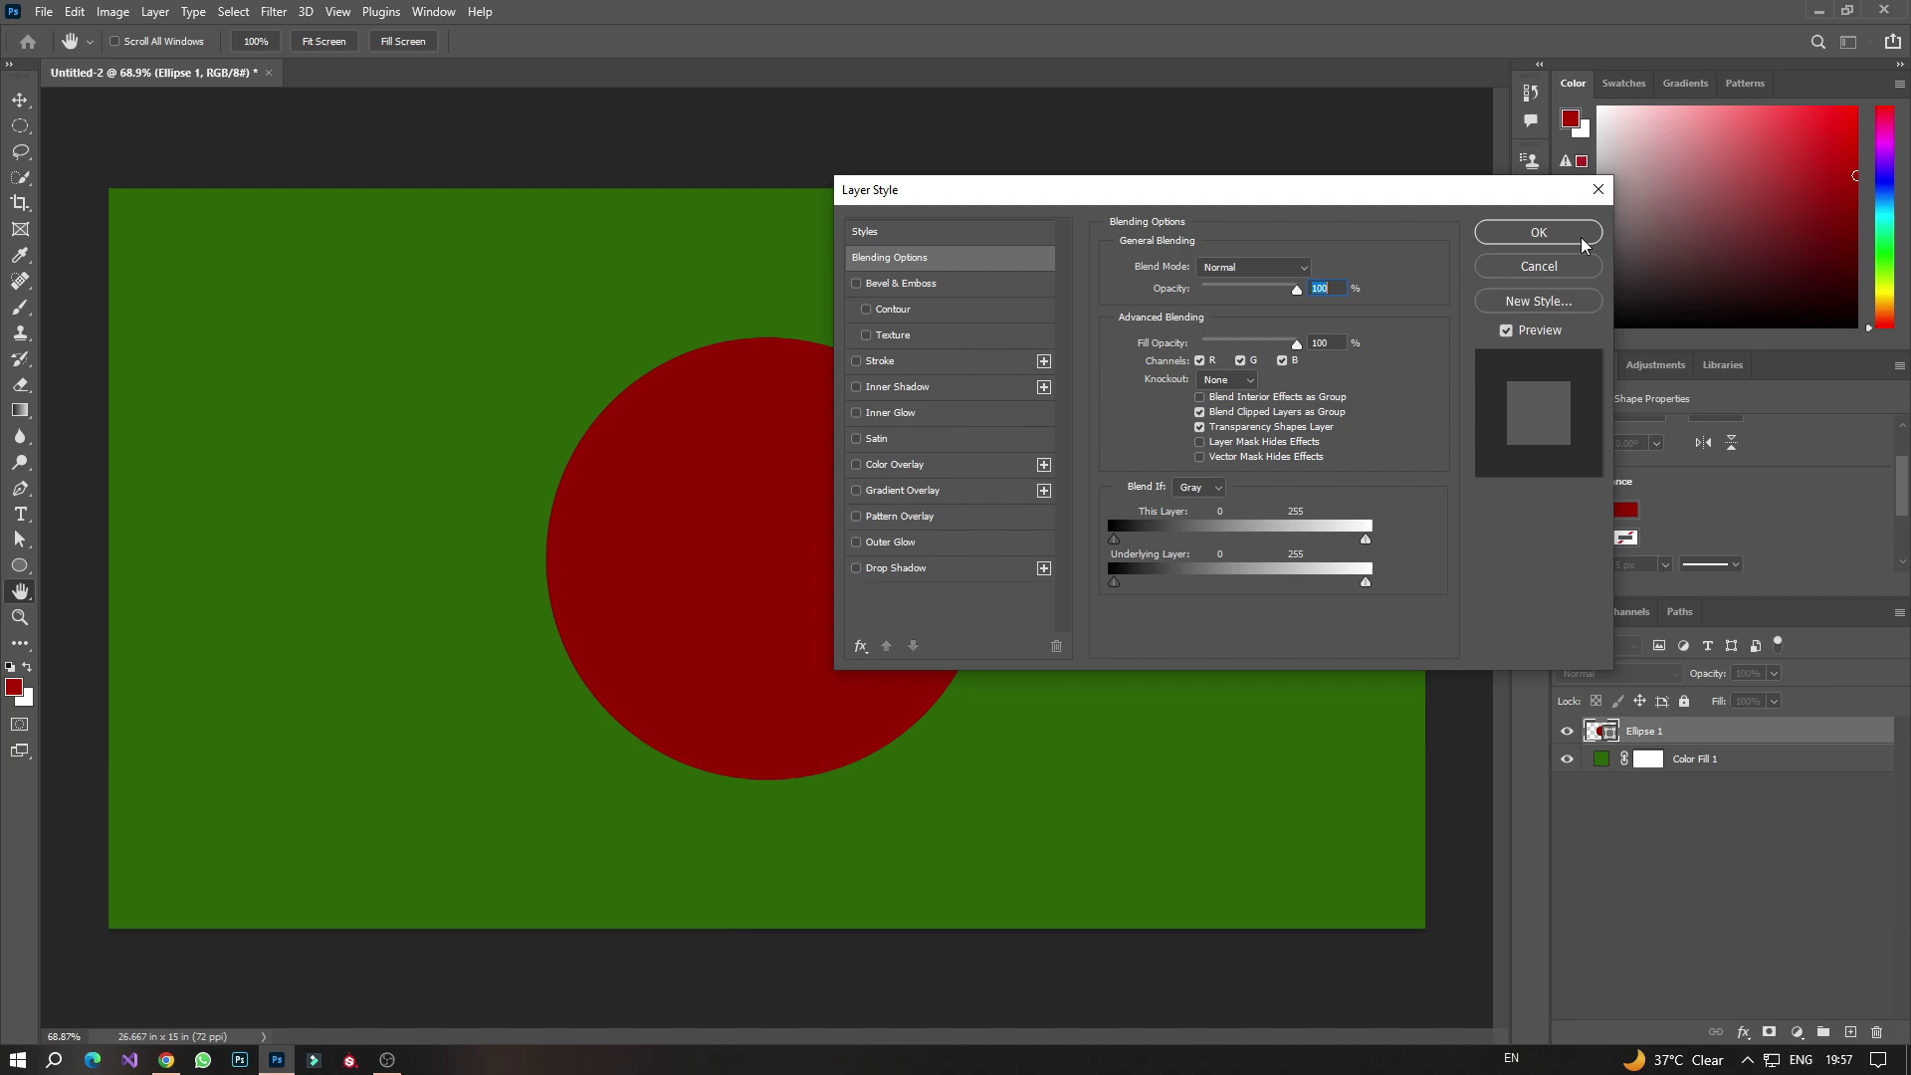
left_click_drag(1128, 189, 1343, 264)
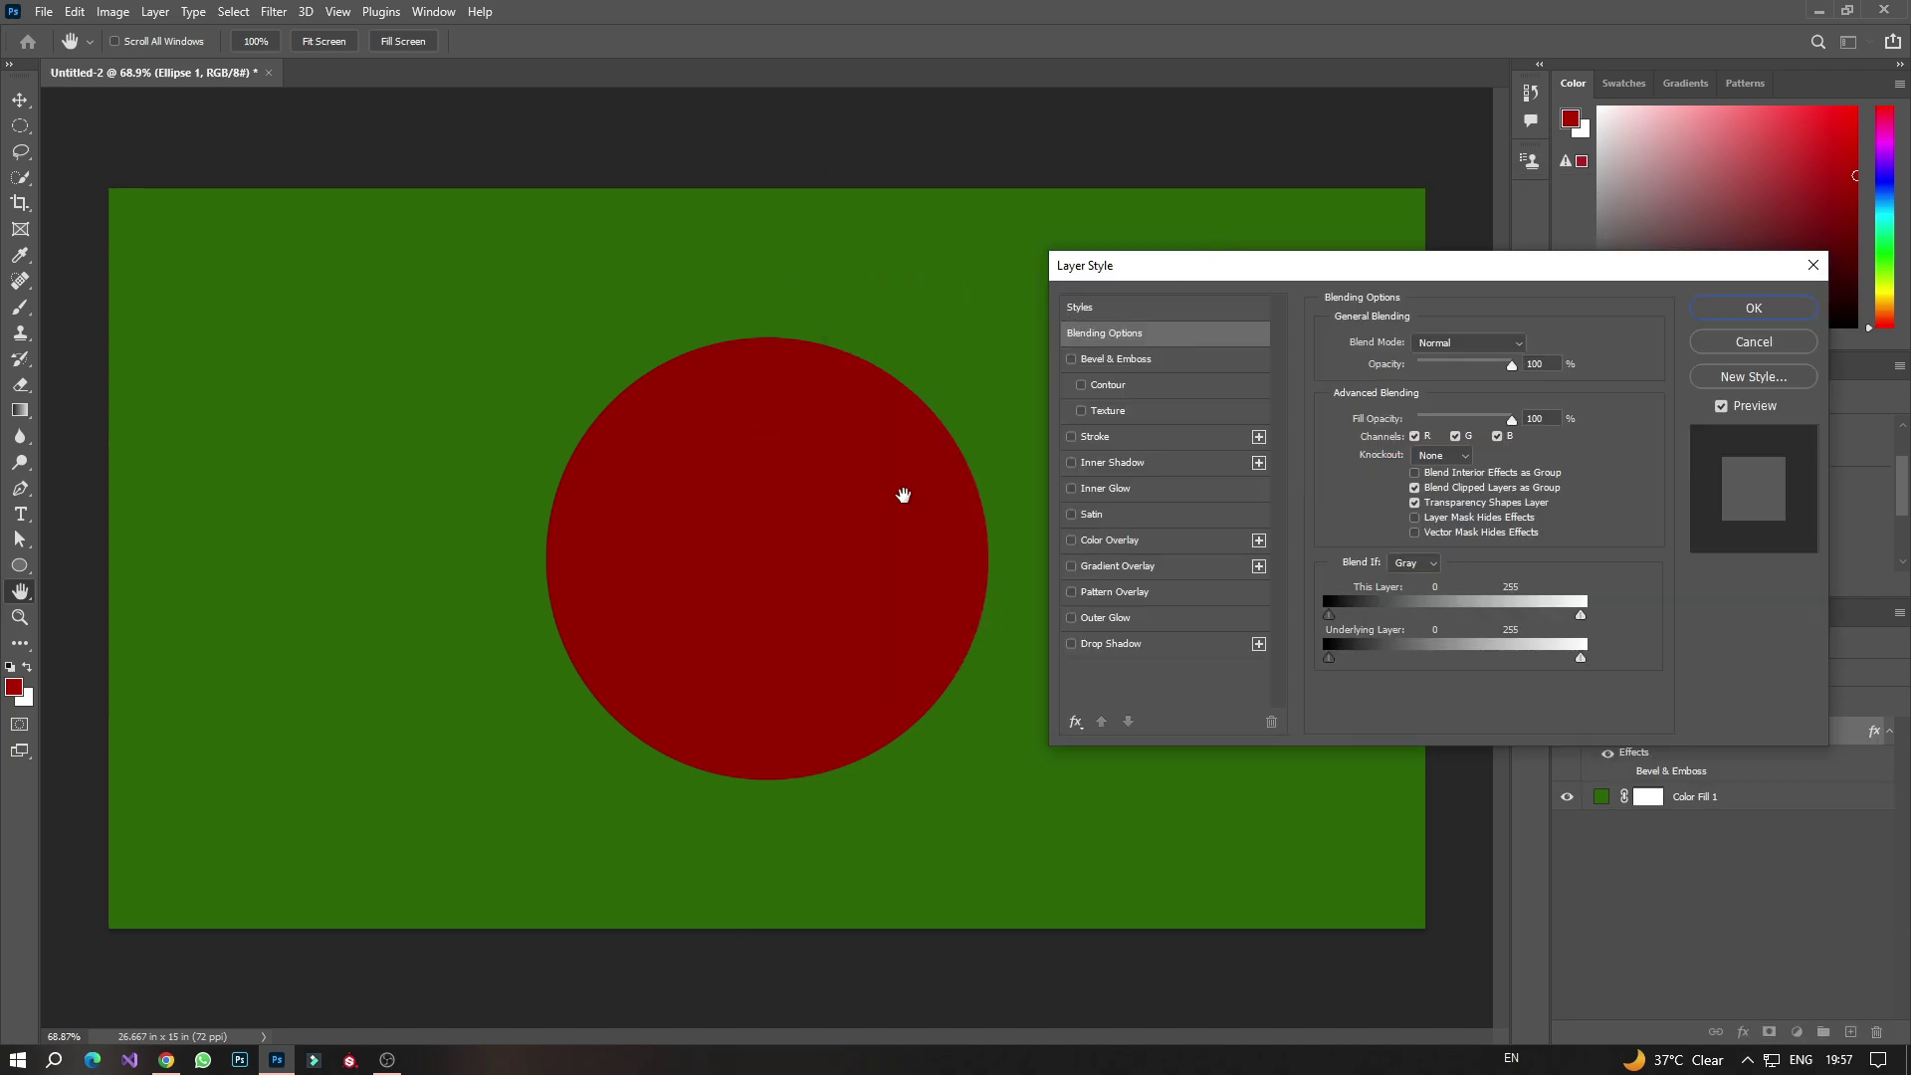
left_click(1156, 360)
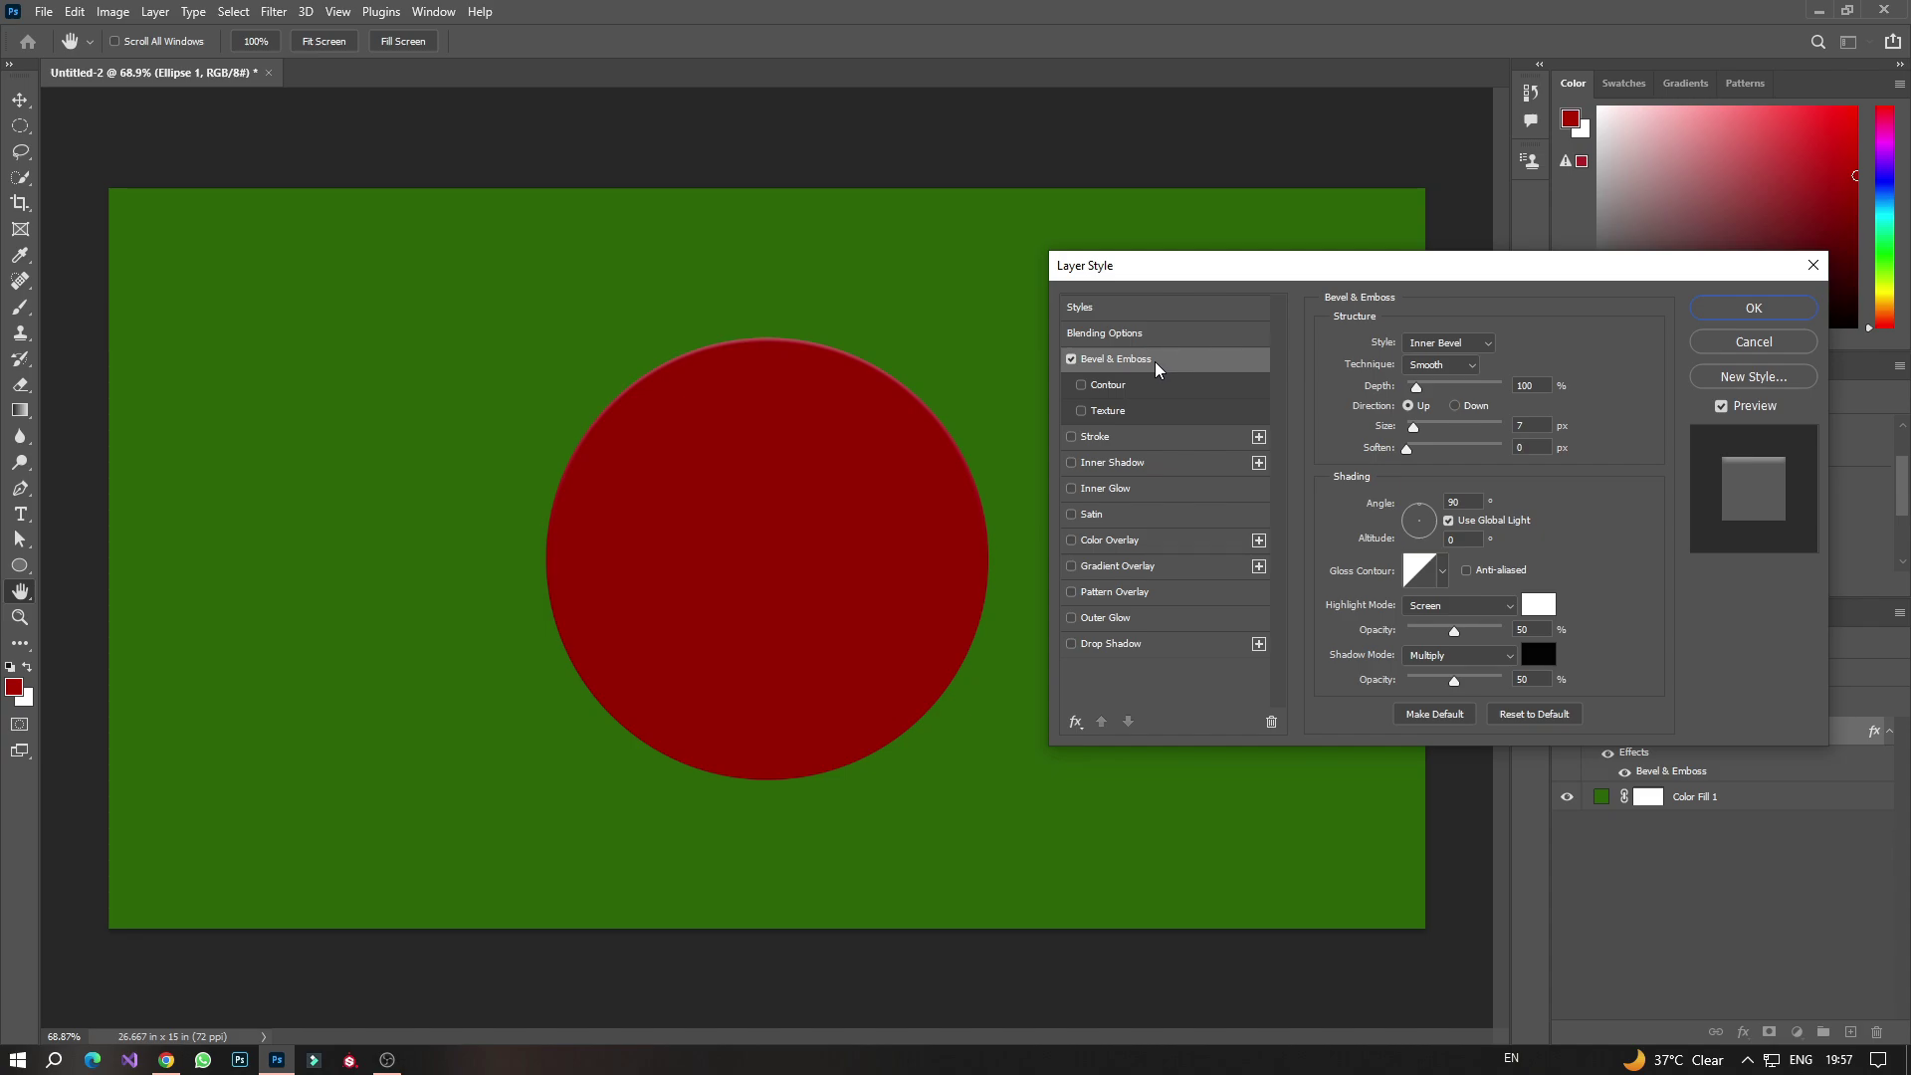
left_click_drag(1293, 265, 1248, 252)
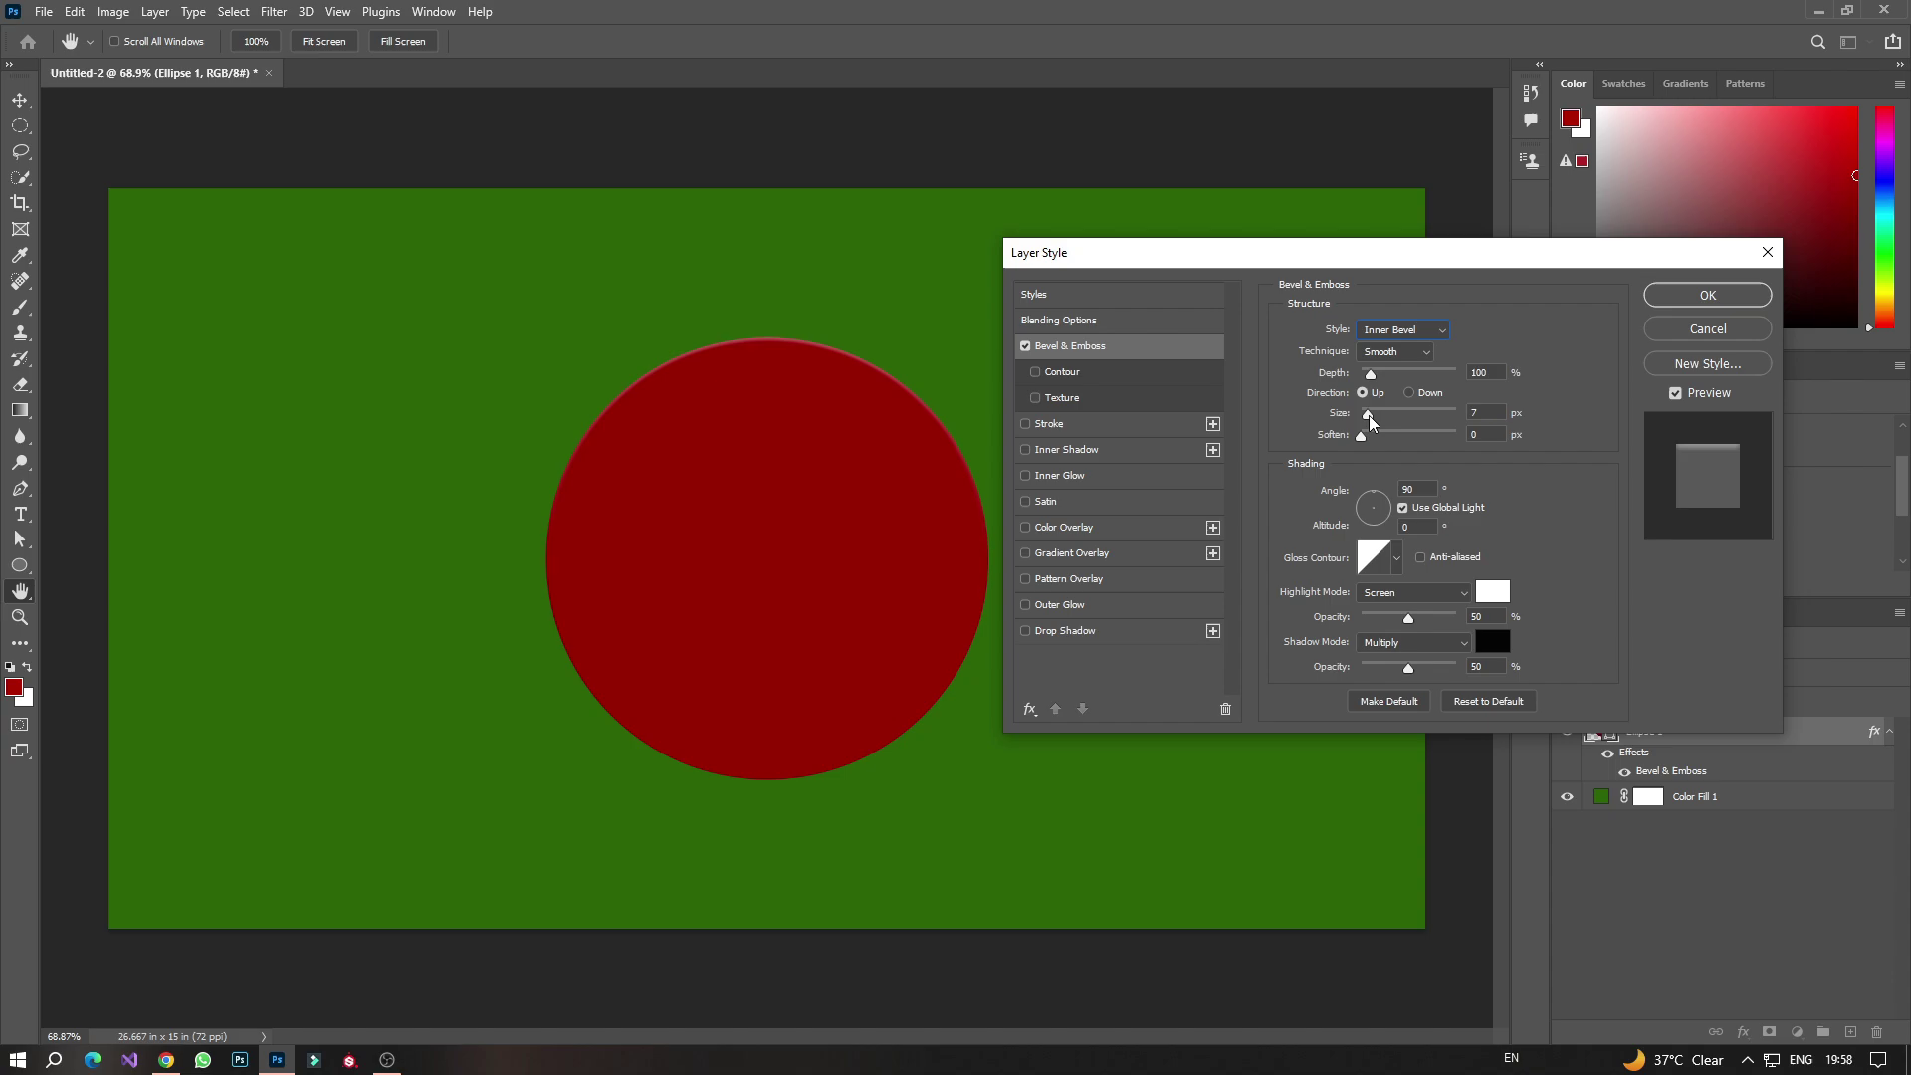
left_click_drag(1367, 414, 1409, 423)
left_click(1434, 510)
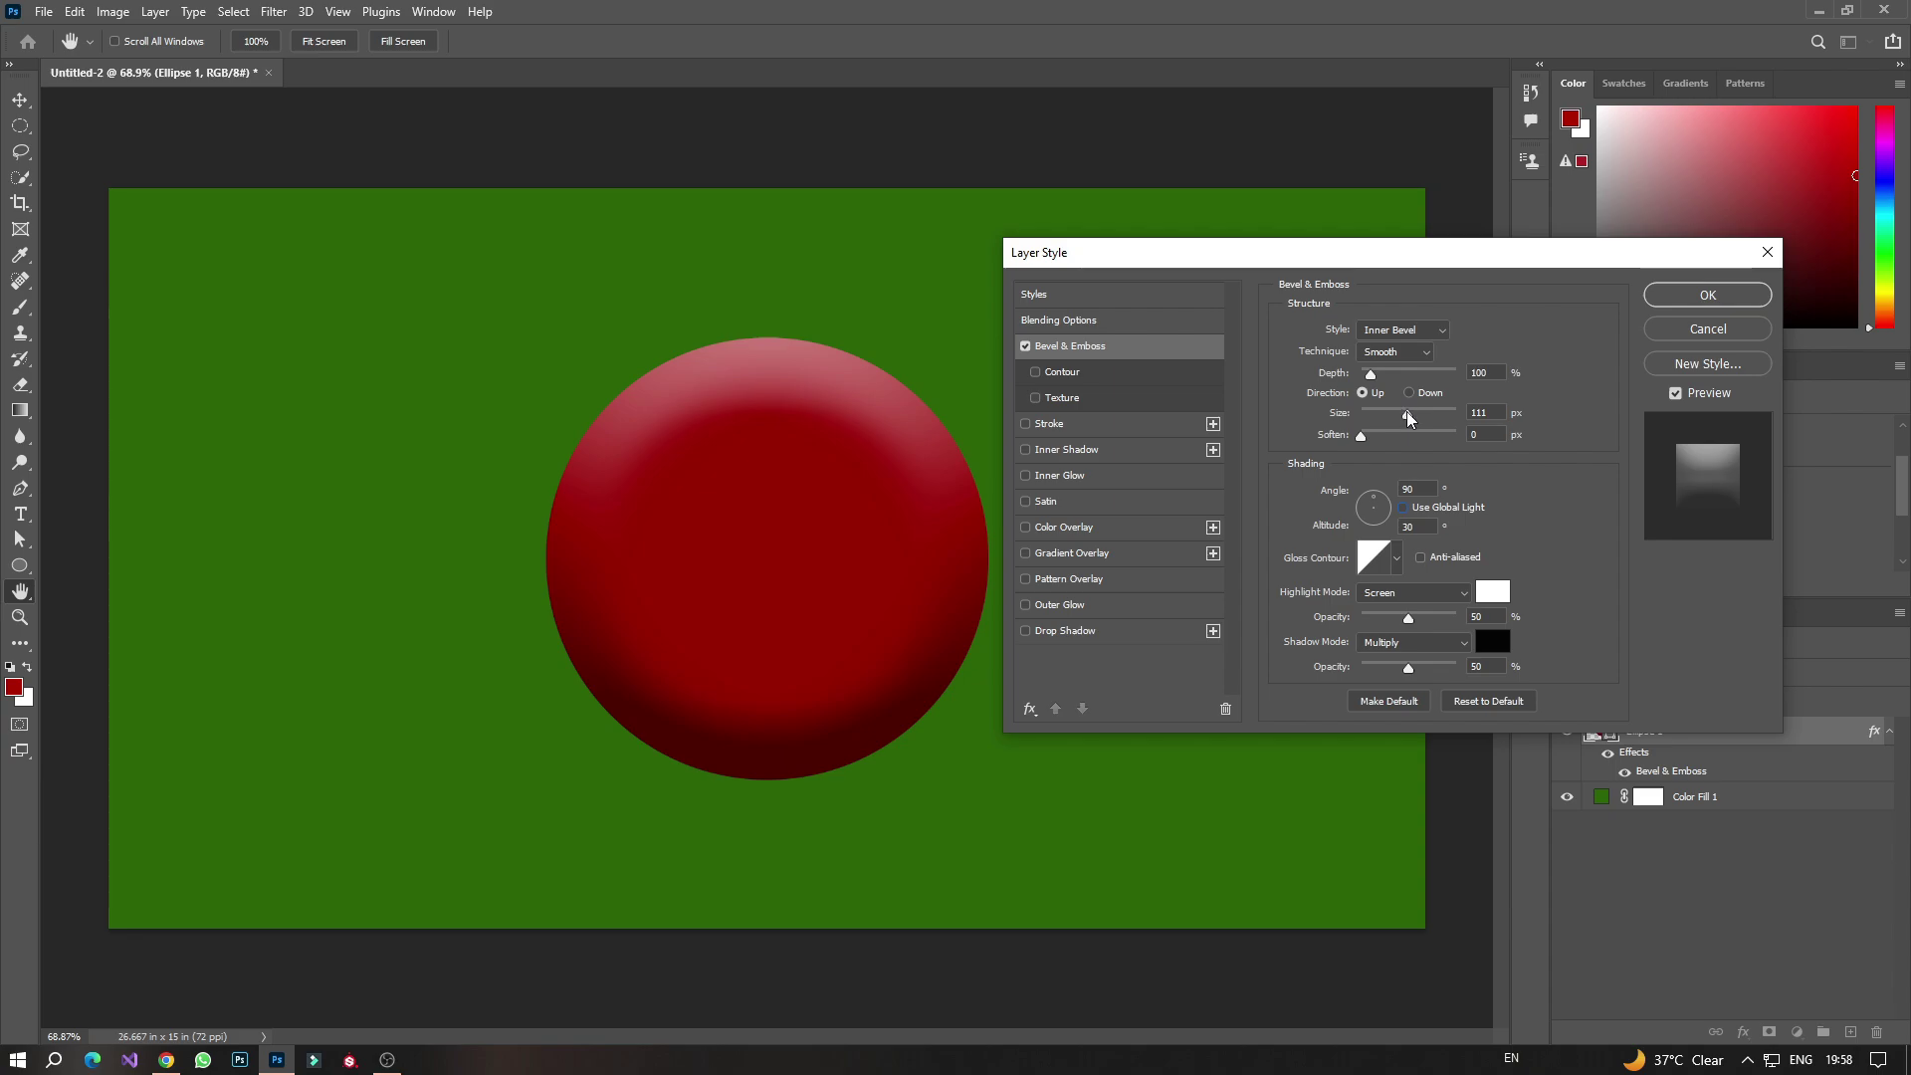
mouse_move(1408, 418)
left_mouse_down()
mouse_move(1425, 427)
mouse_move(1372, 427)
mouse_move(1454, 445)
mouse_move(1429, 449)
left_mouse_up()
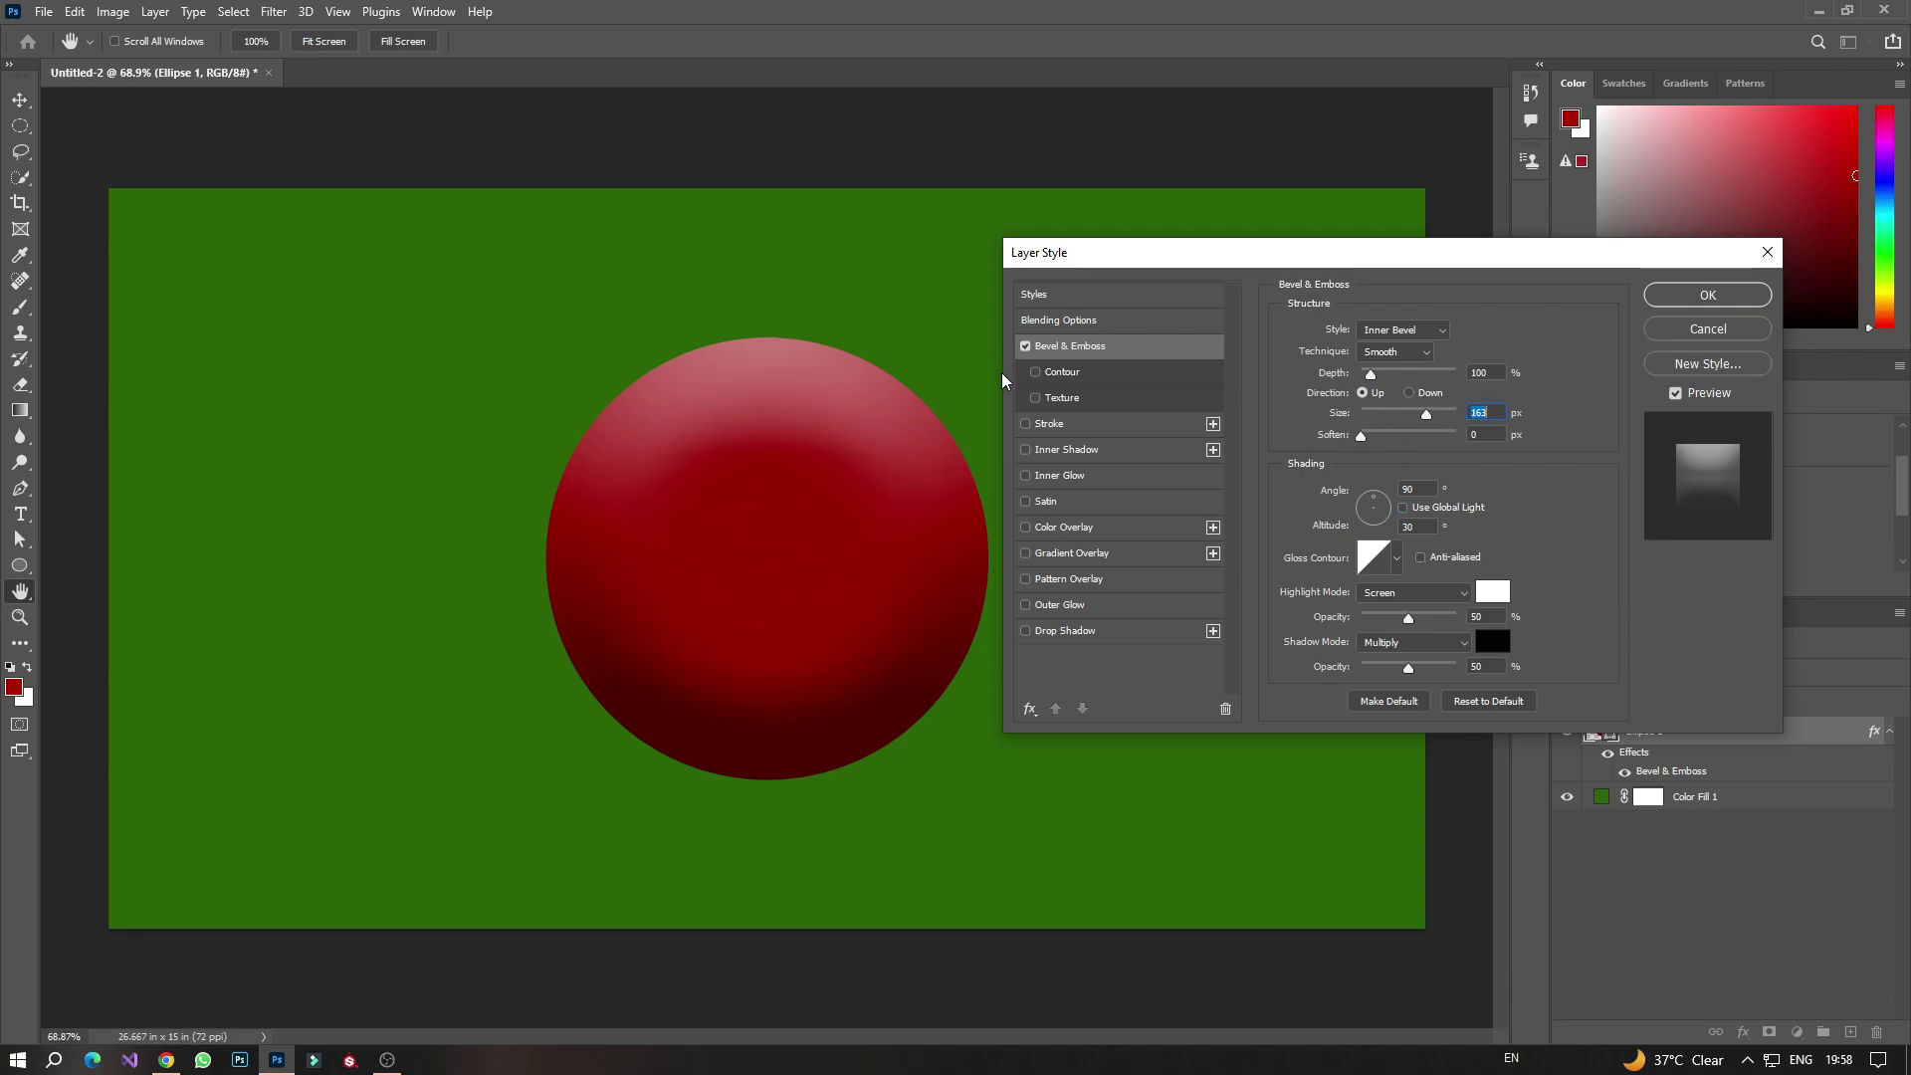
Make the bevel Chisel Hard at 24 px size and 105% depth, briefly trying Smooth
left_click(1398, 353)
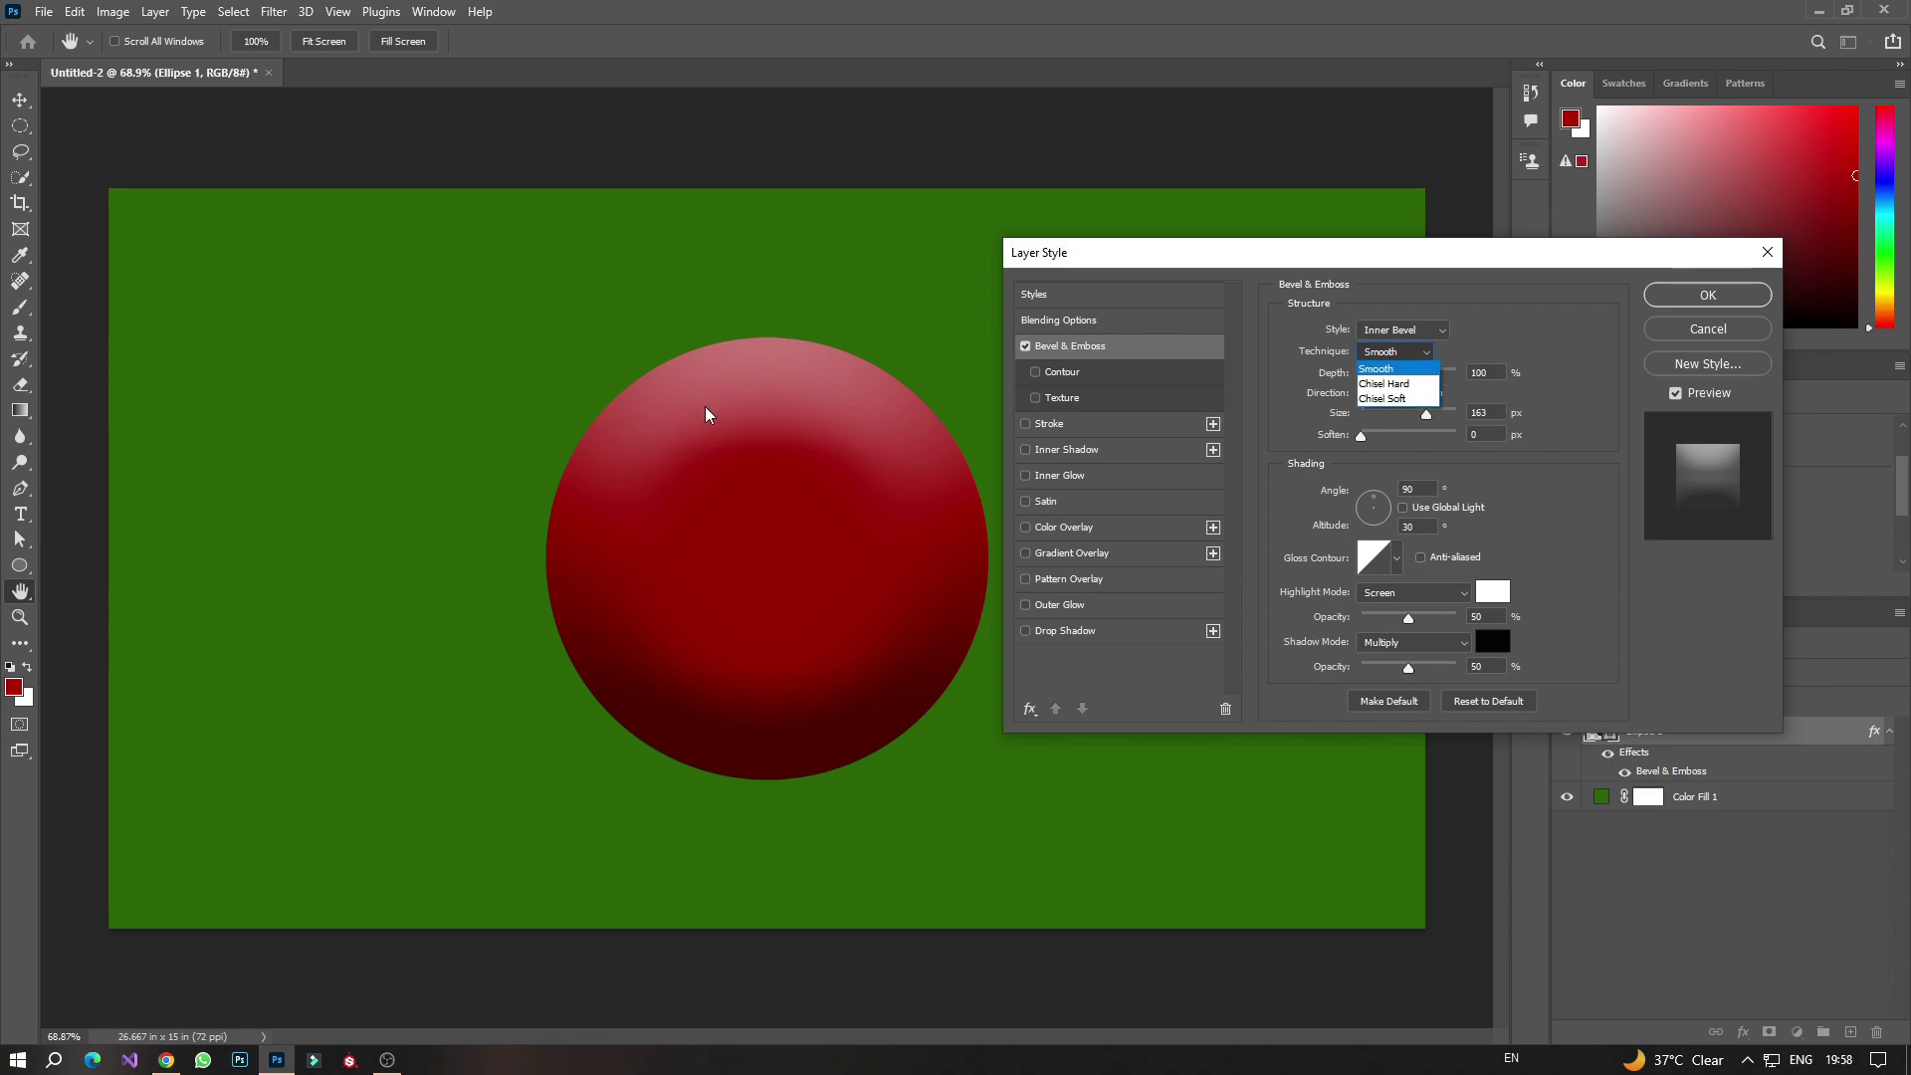
left_click(1385, 383)
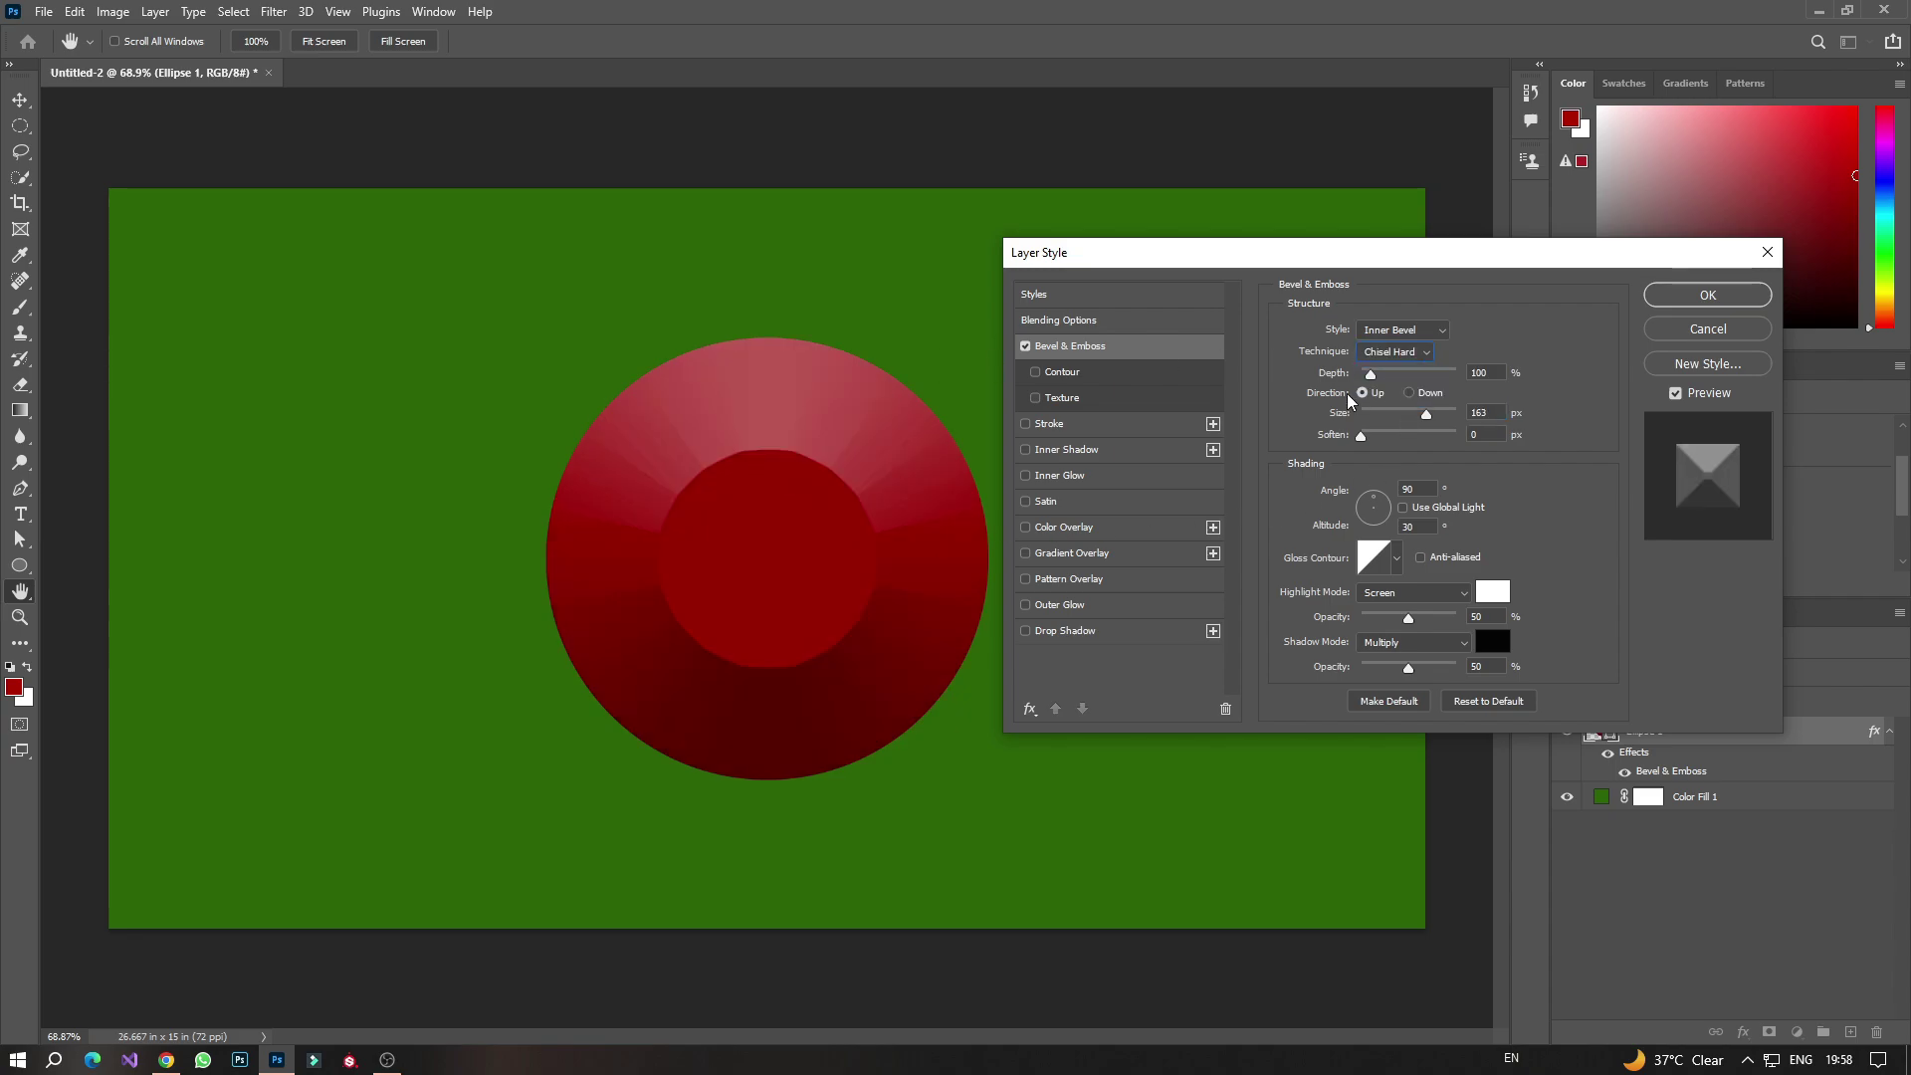
left_click_drag(1425, 416, 1389, 414)
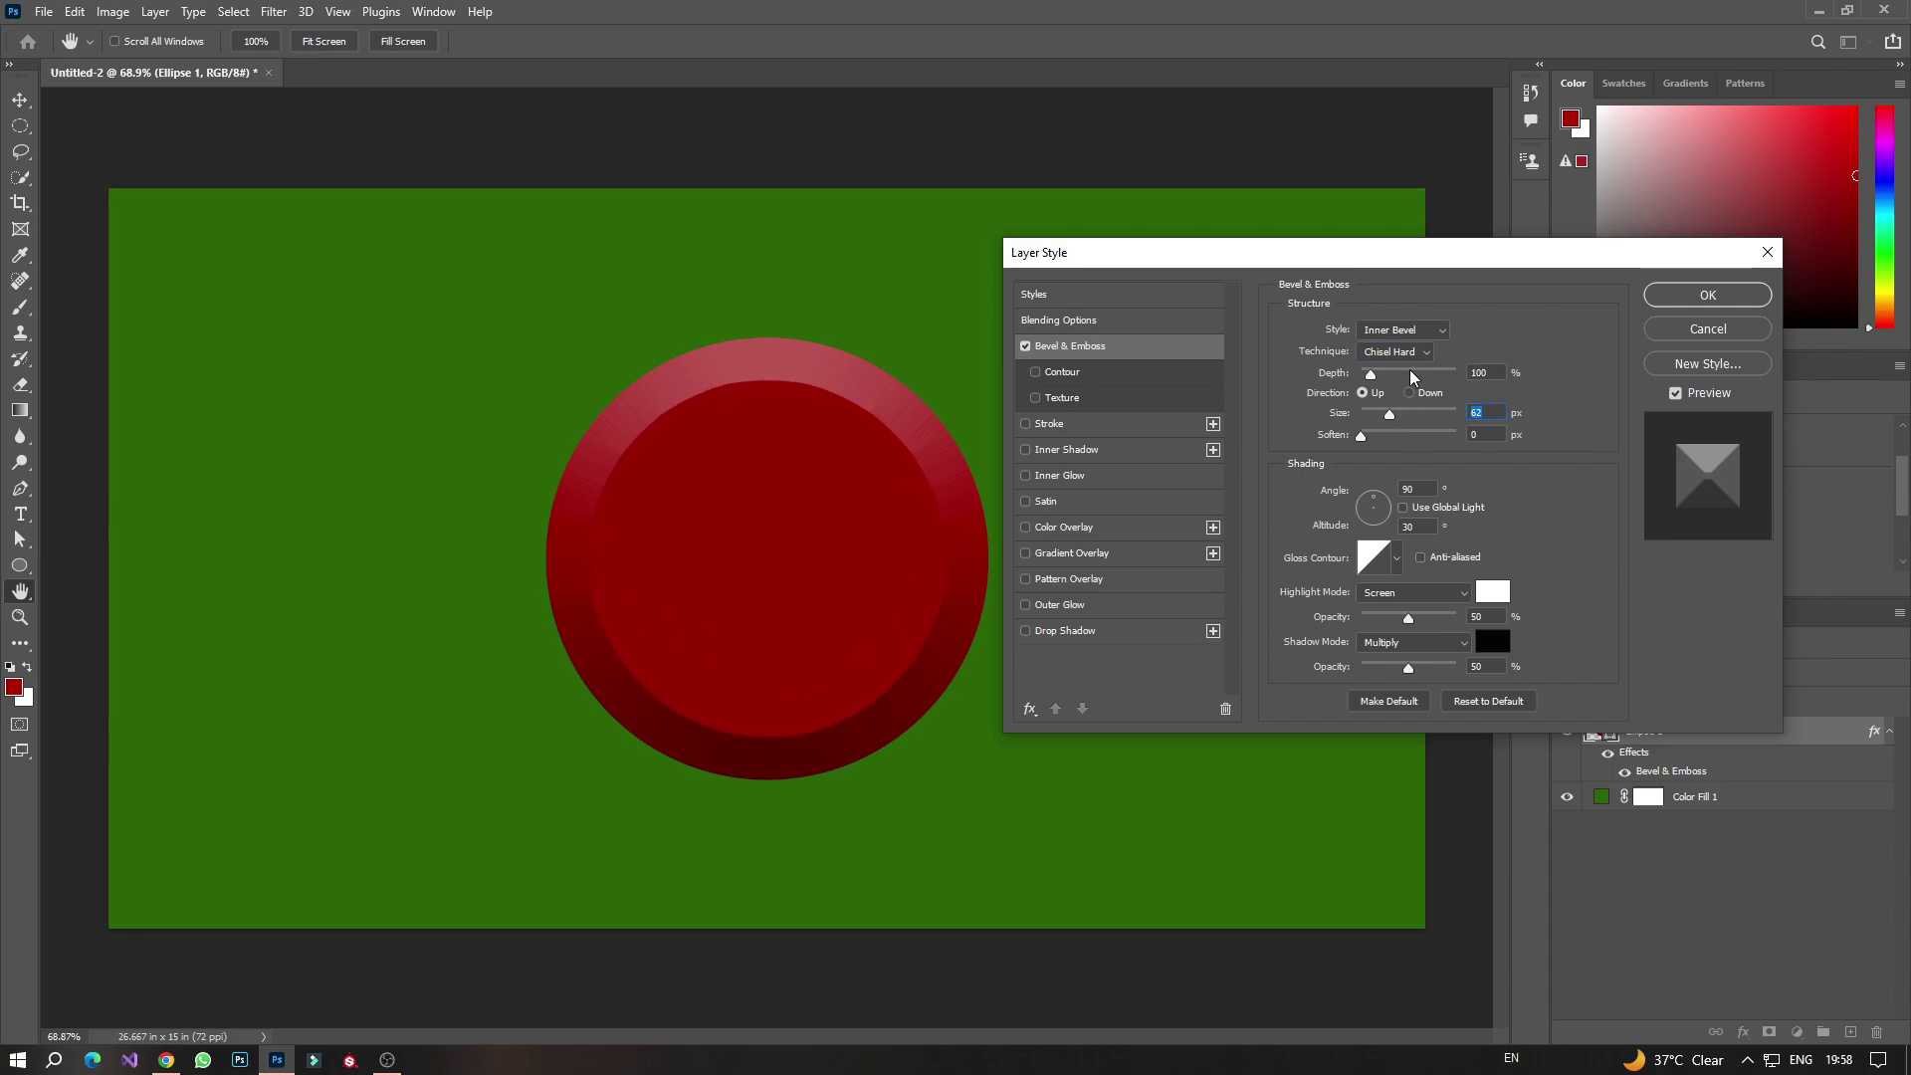
left_click_drag(1410, 371, 1377, 441)
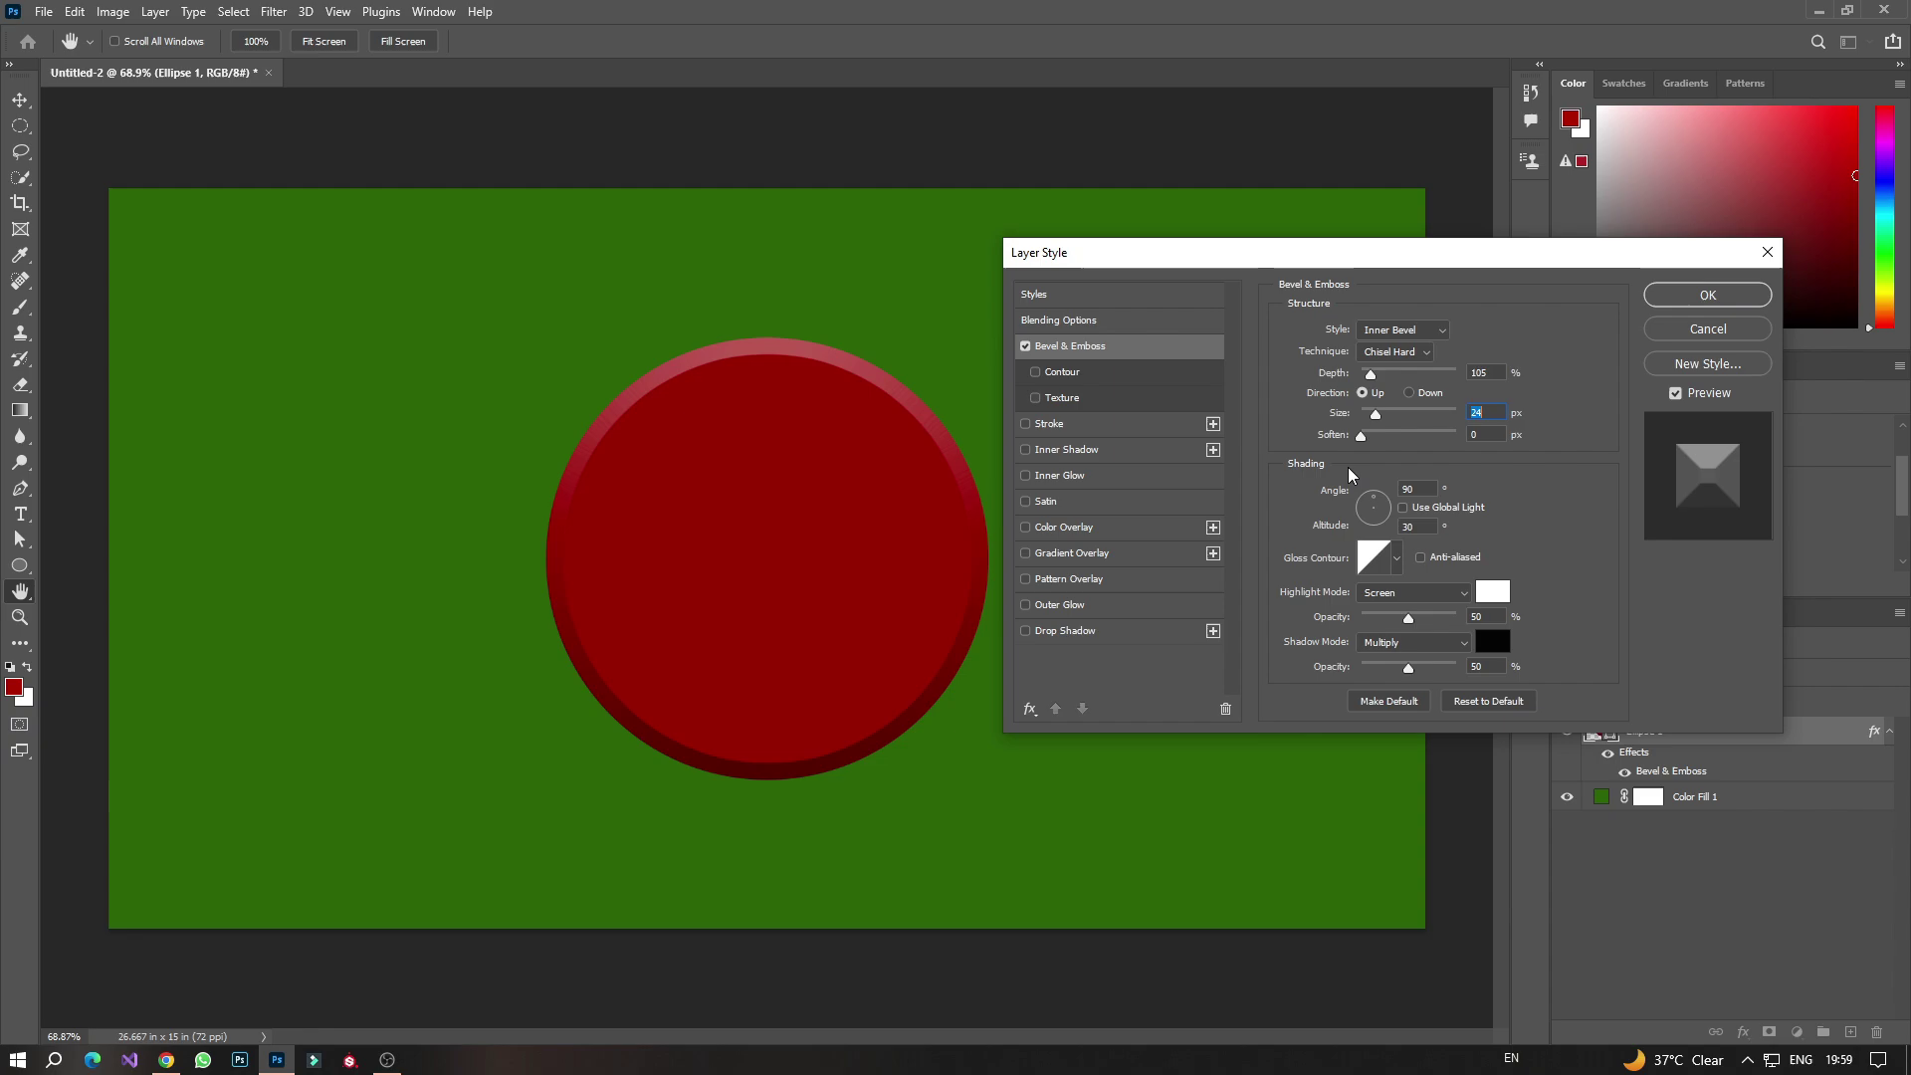
left_click(1427, 354)
left_click(1392, 367)
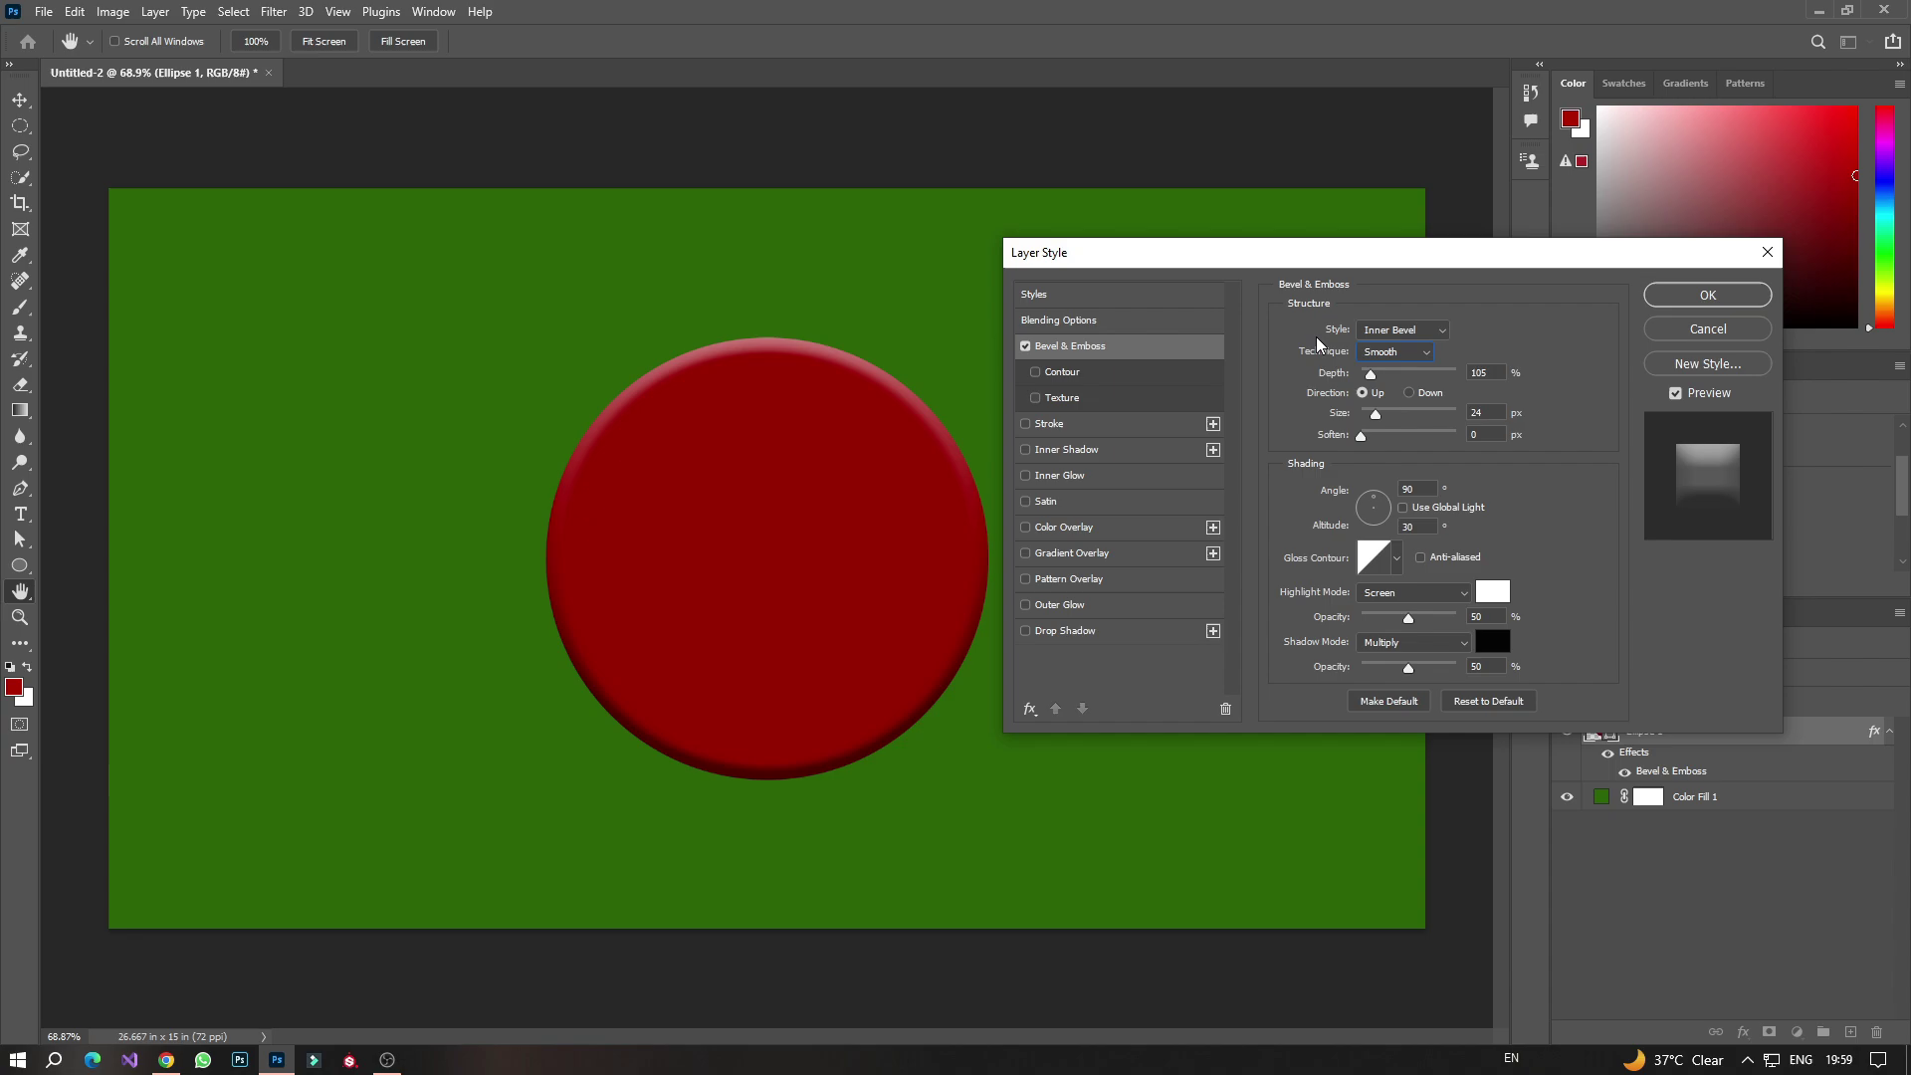
left_click(1394, 351)
left_click(1381, 385)
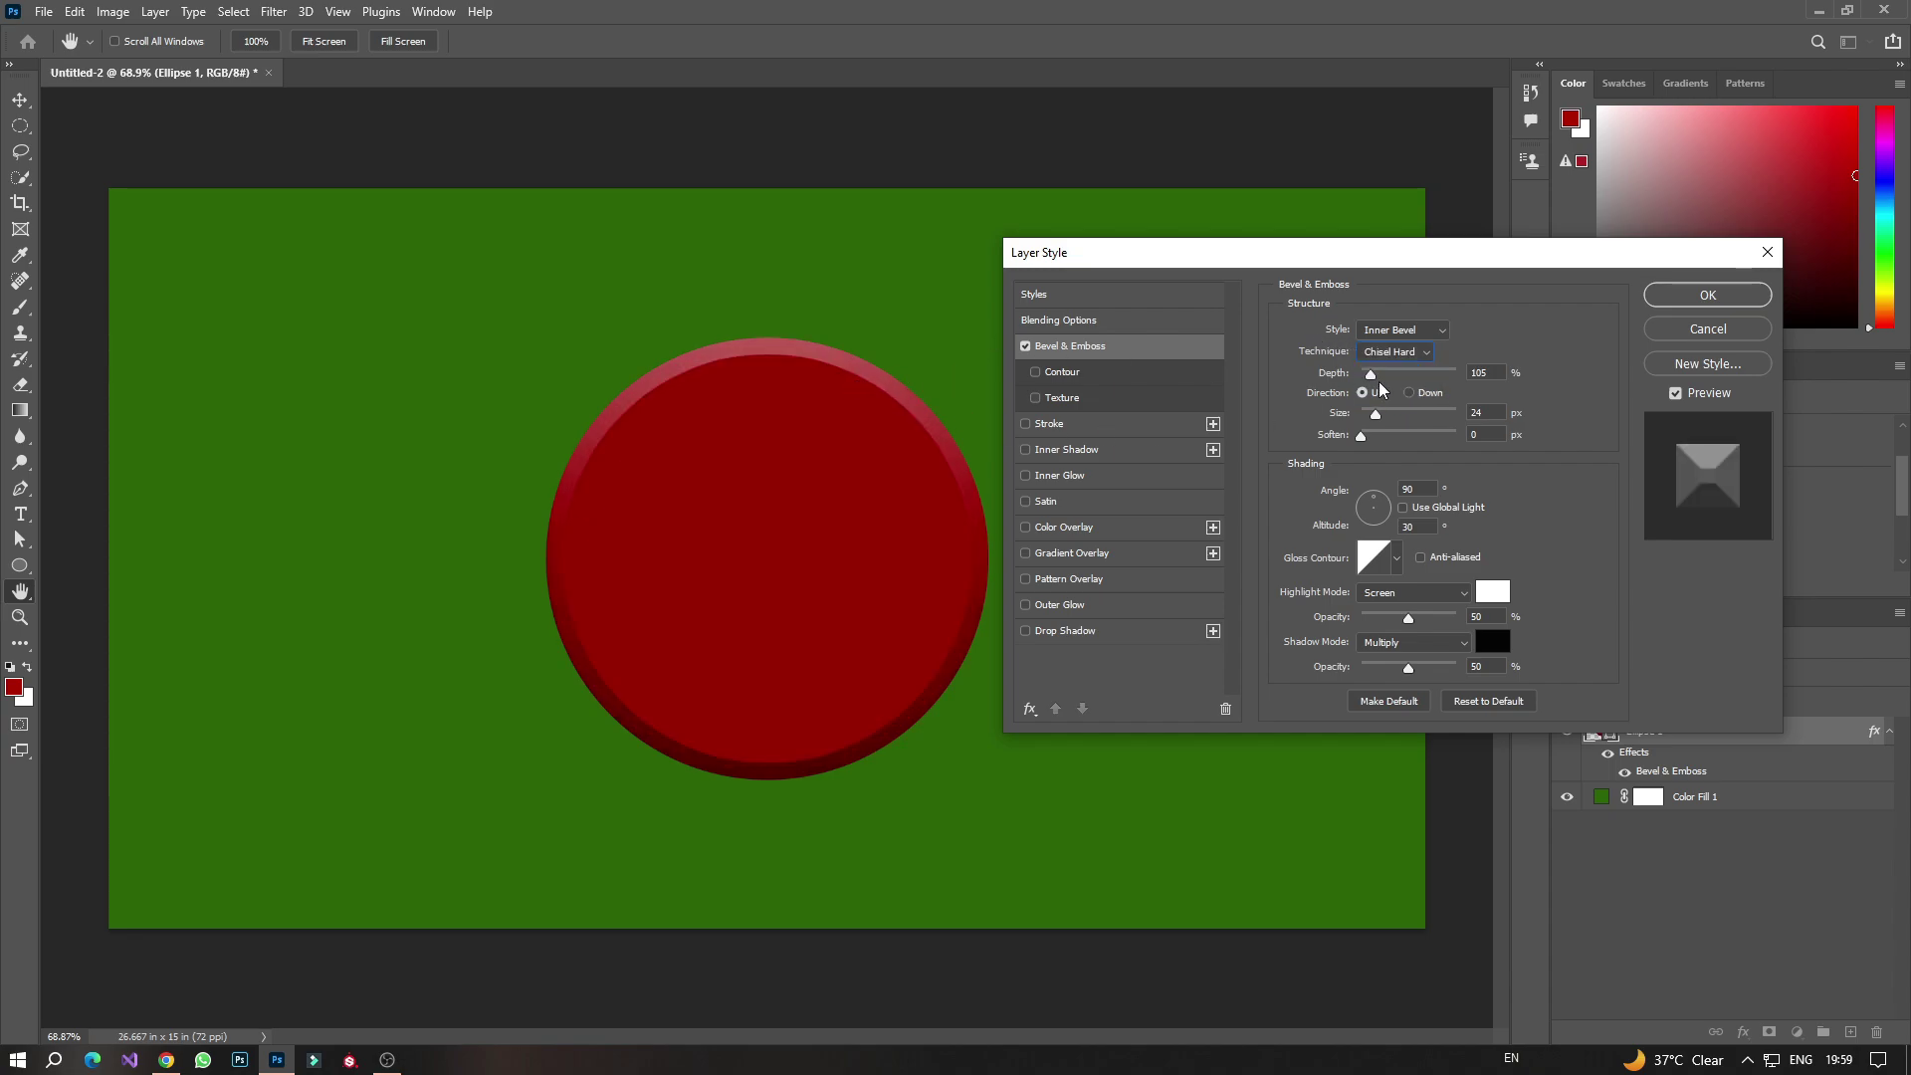
Set the bevel to Outer Bevel sized 43 px, then change its style to Emboss
left_click(1411, 331)
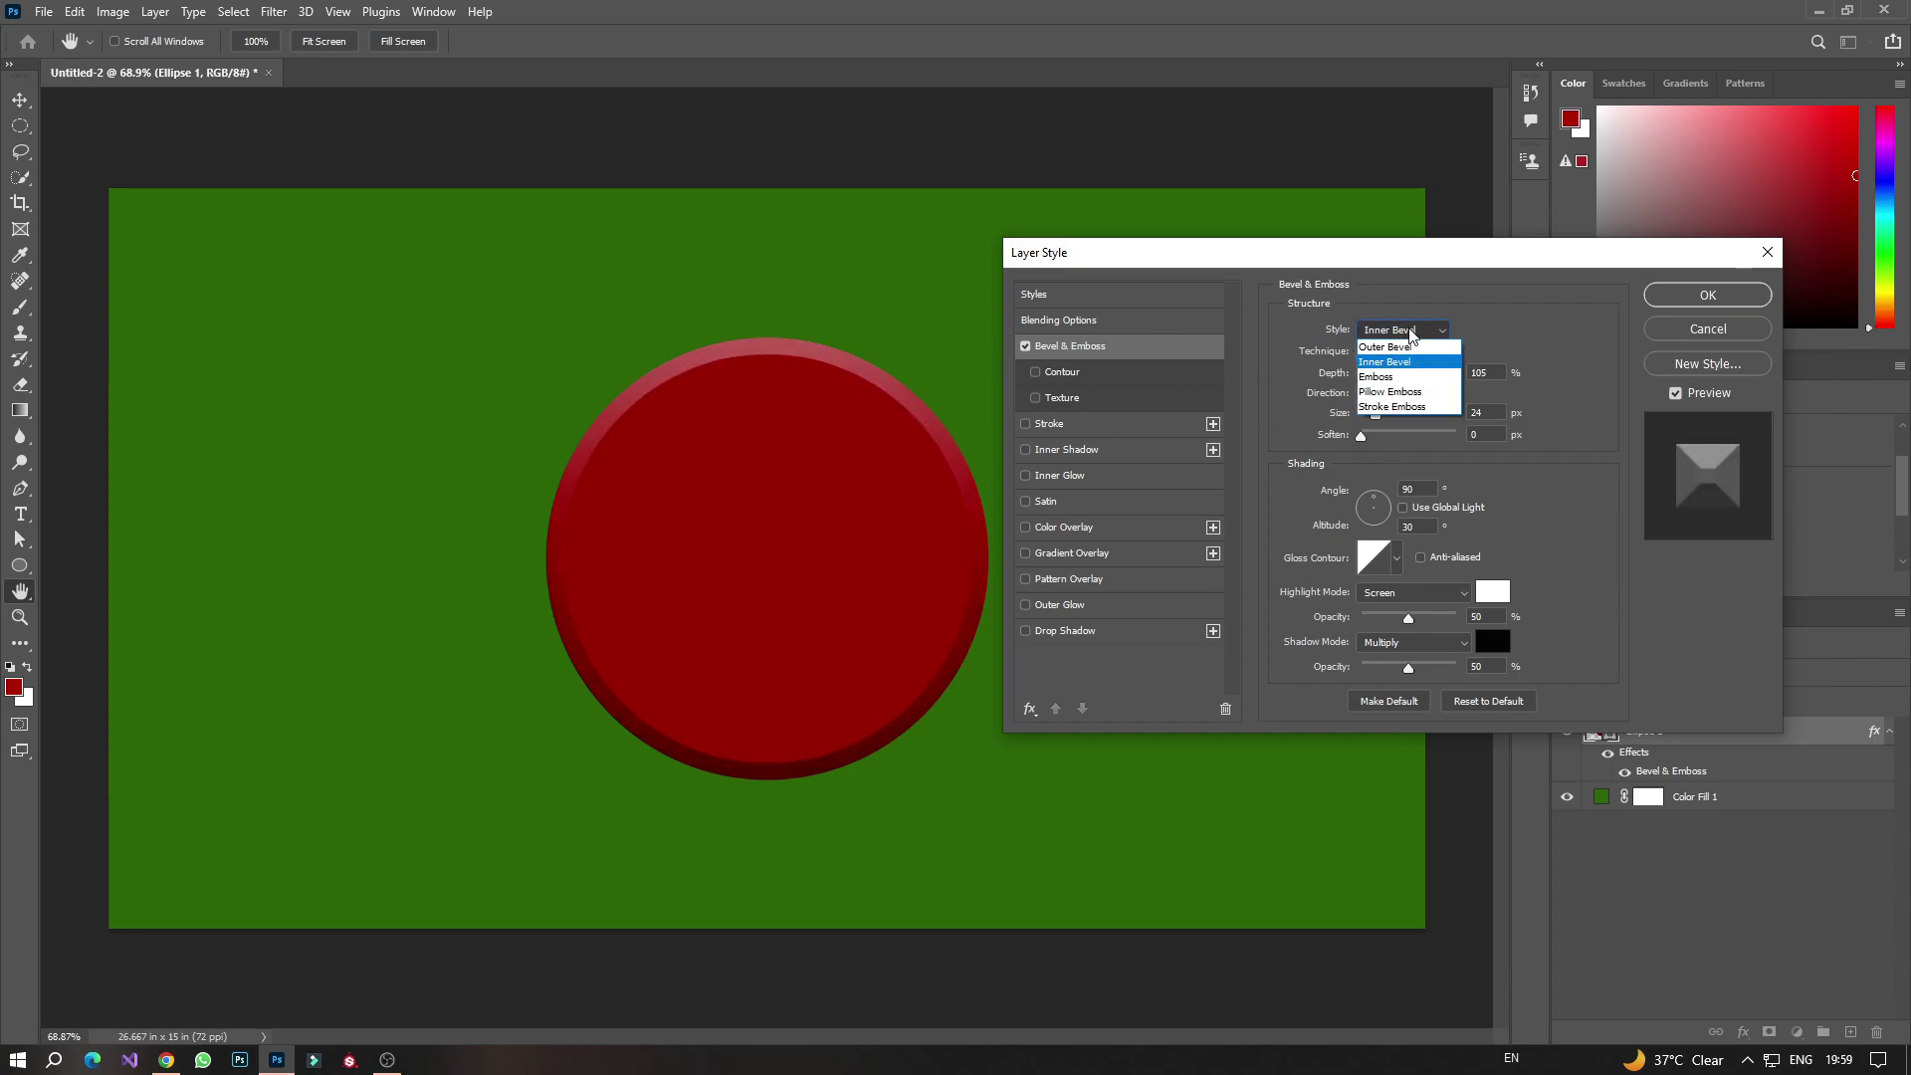
left_click(1393, 348)
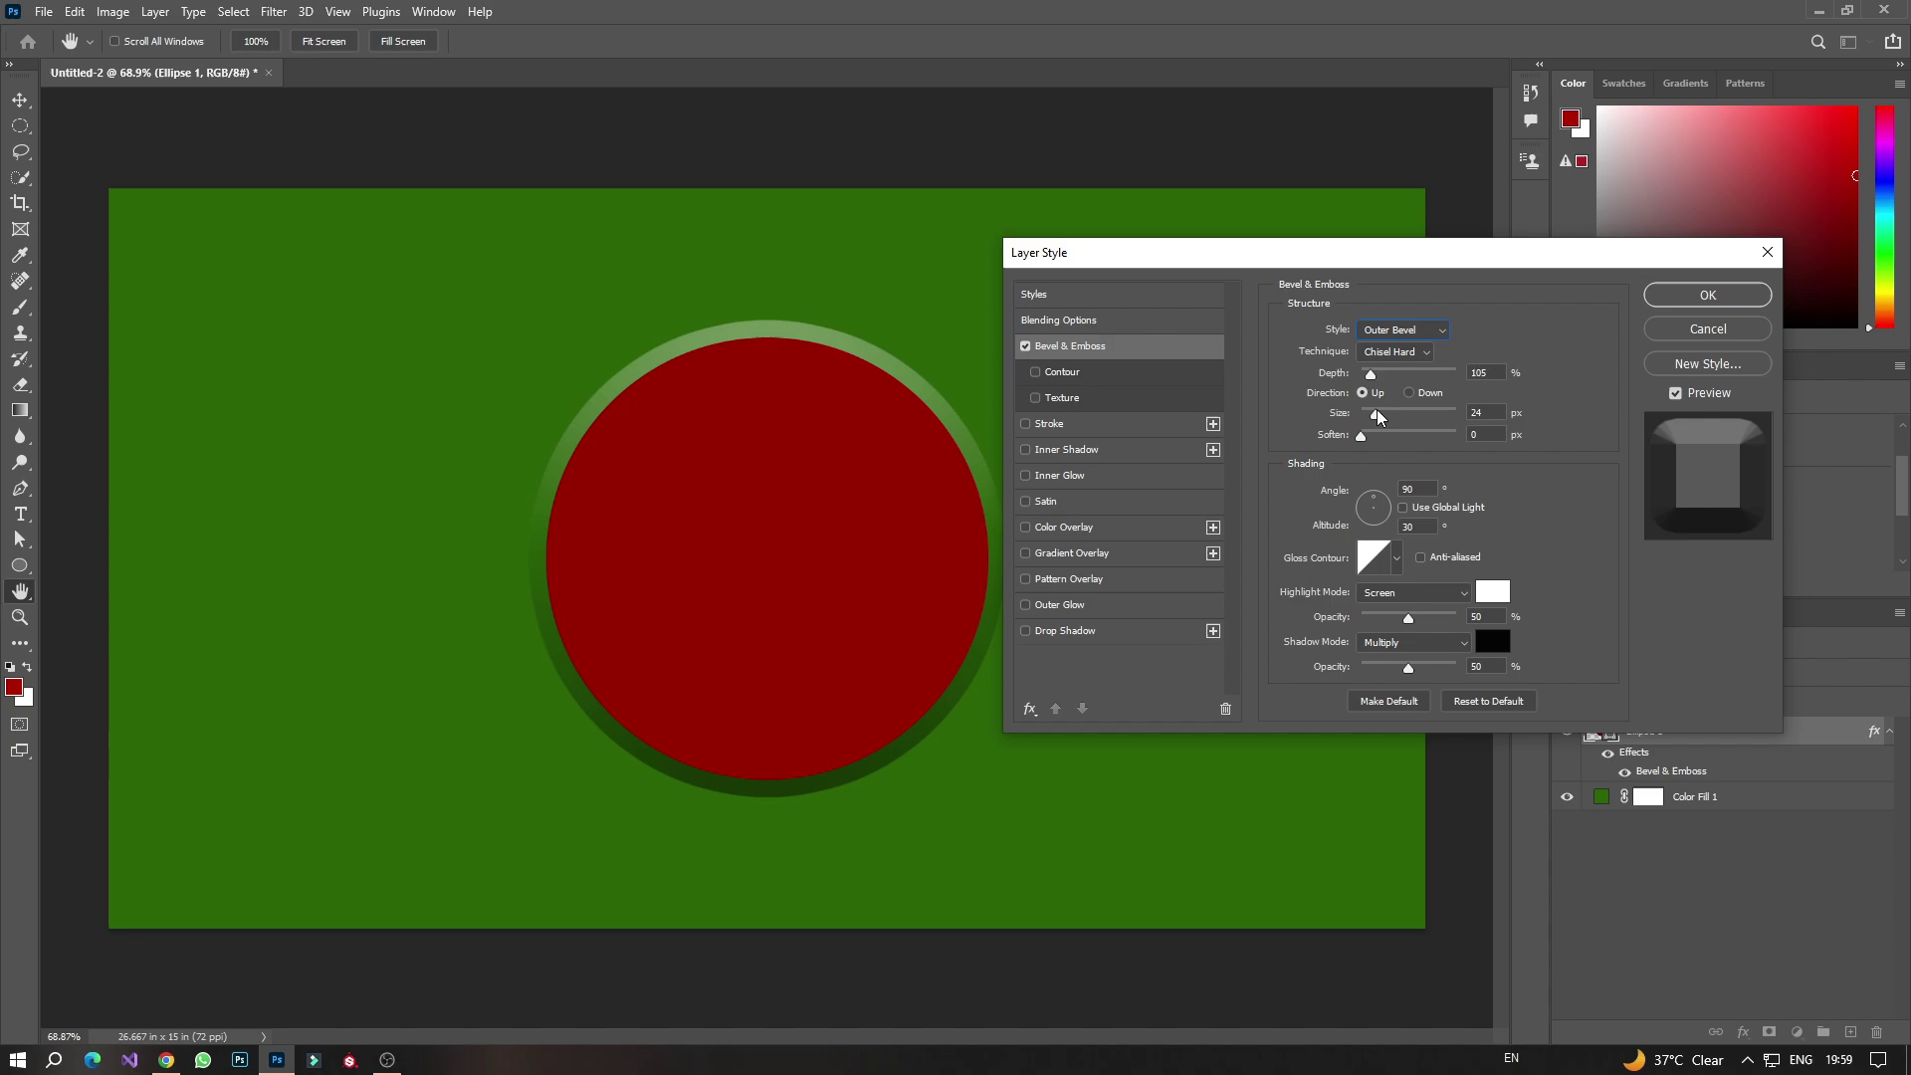
left_click_drag(1397, 414, 1382, 412)
left_click_drag(1243, 252, 1270, 249)
left_click(1459, 328)
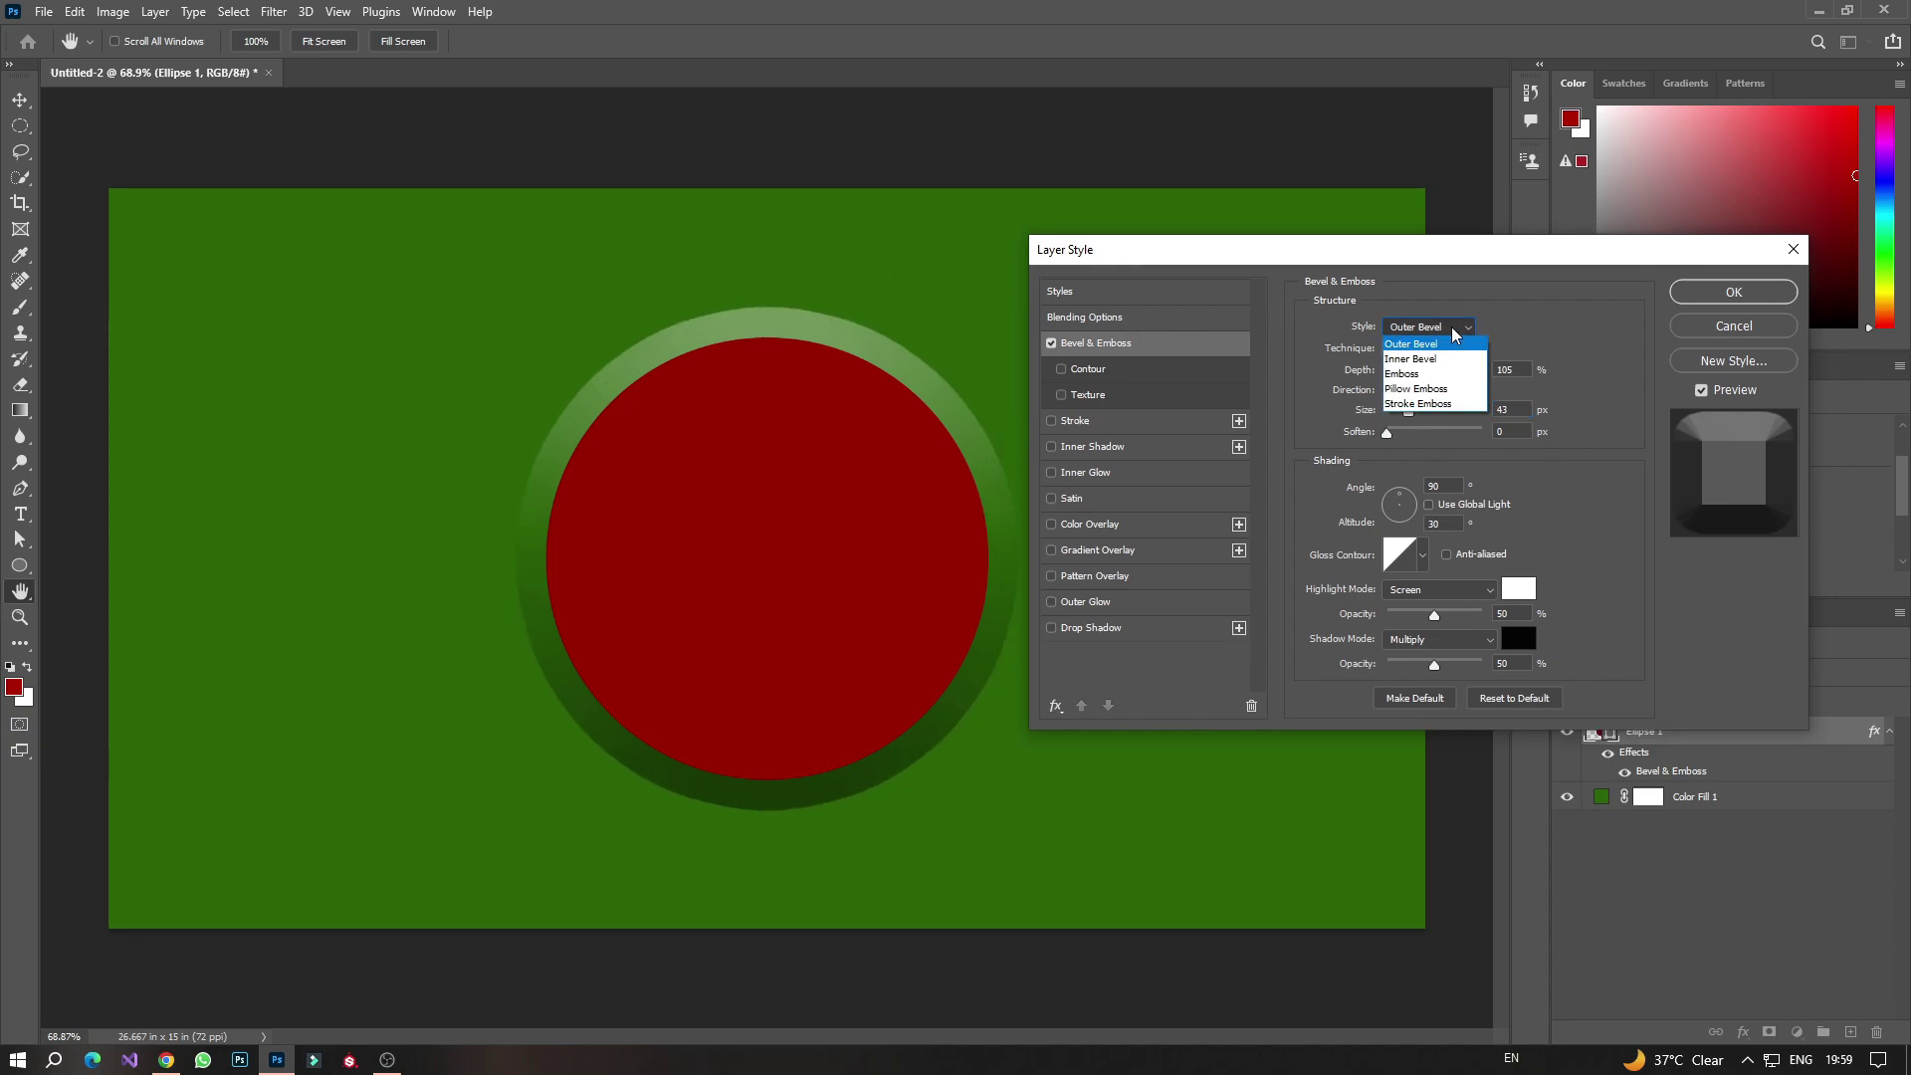
left_click(1409, 368)
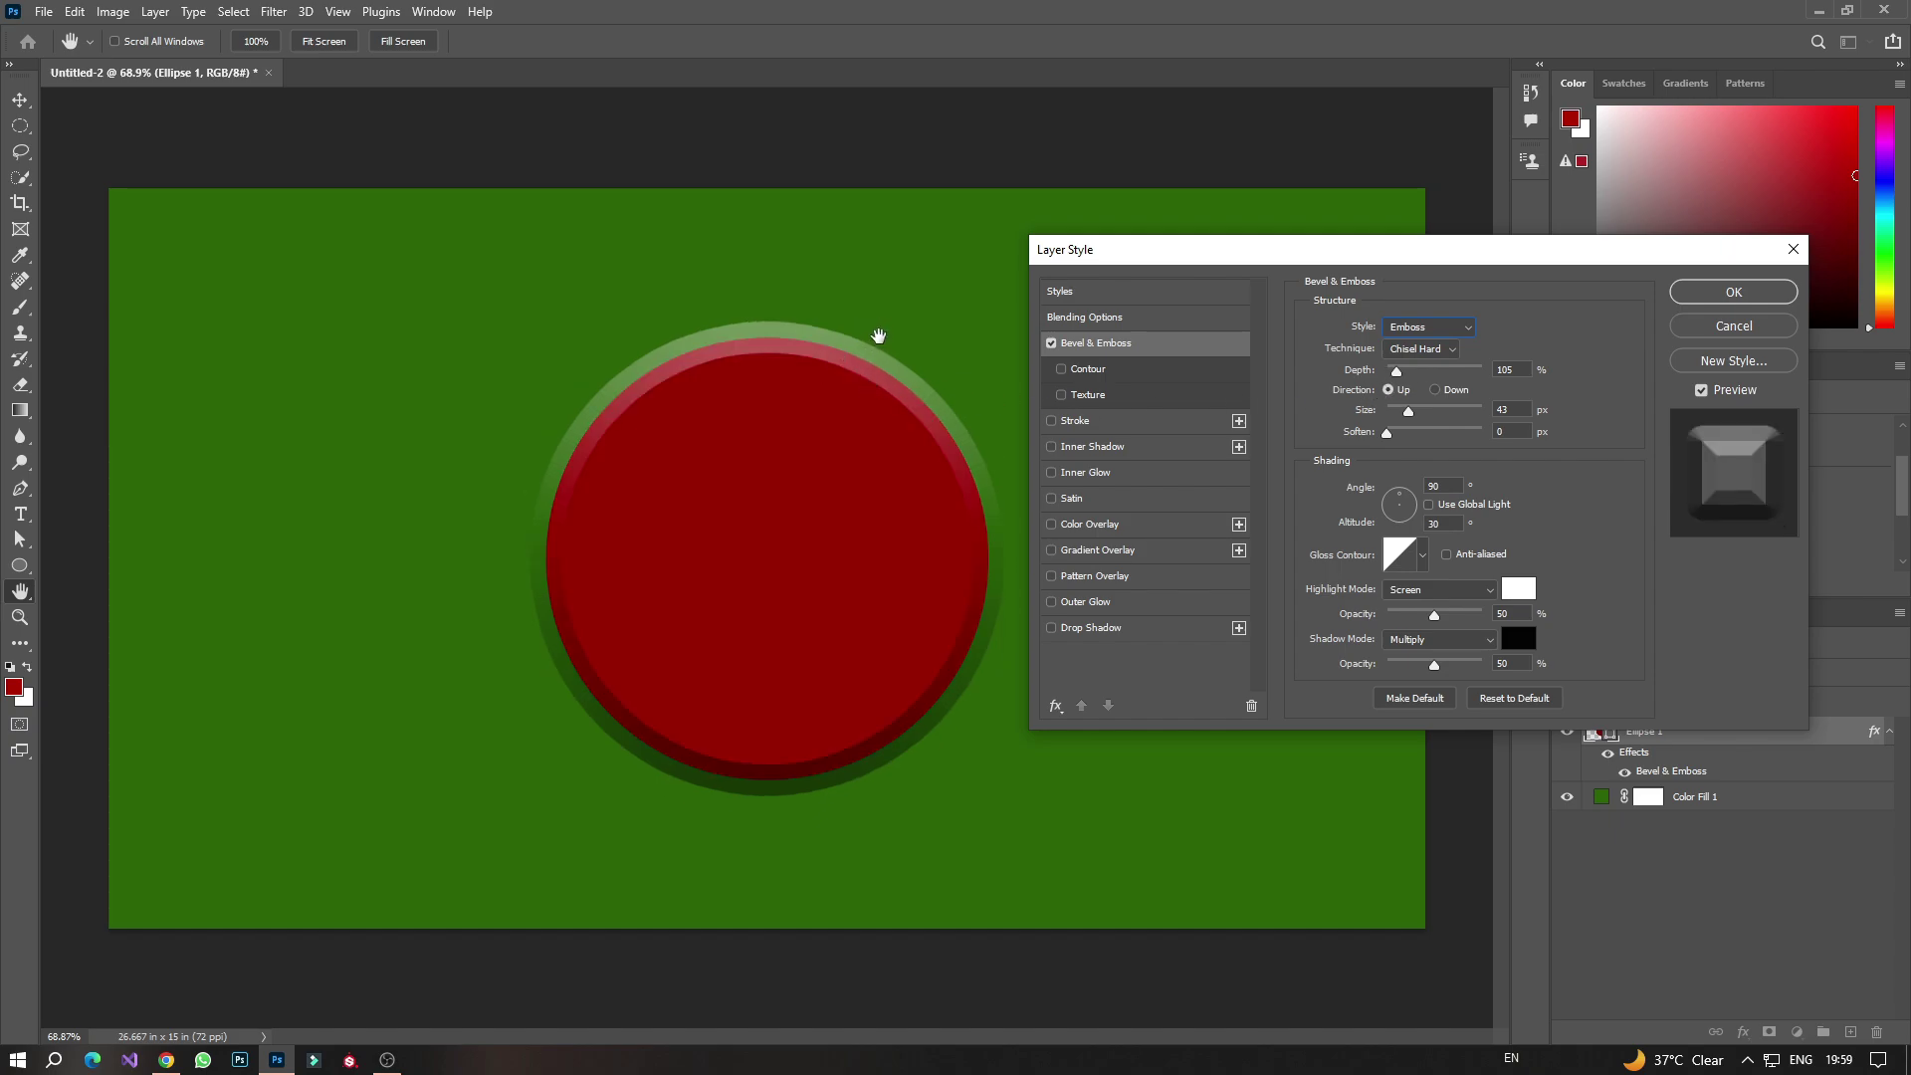
Widen the emboss to 51 px at 209% depth with Soften 0
left_click_drag(1410, 408, 1485, 434)
key("Tab")
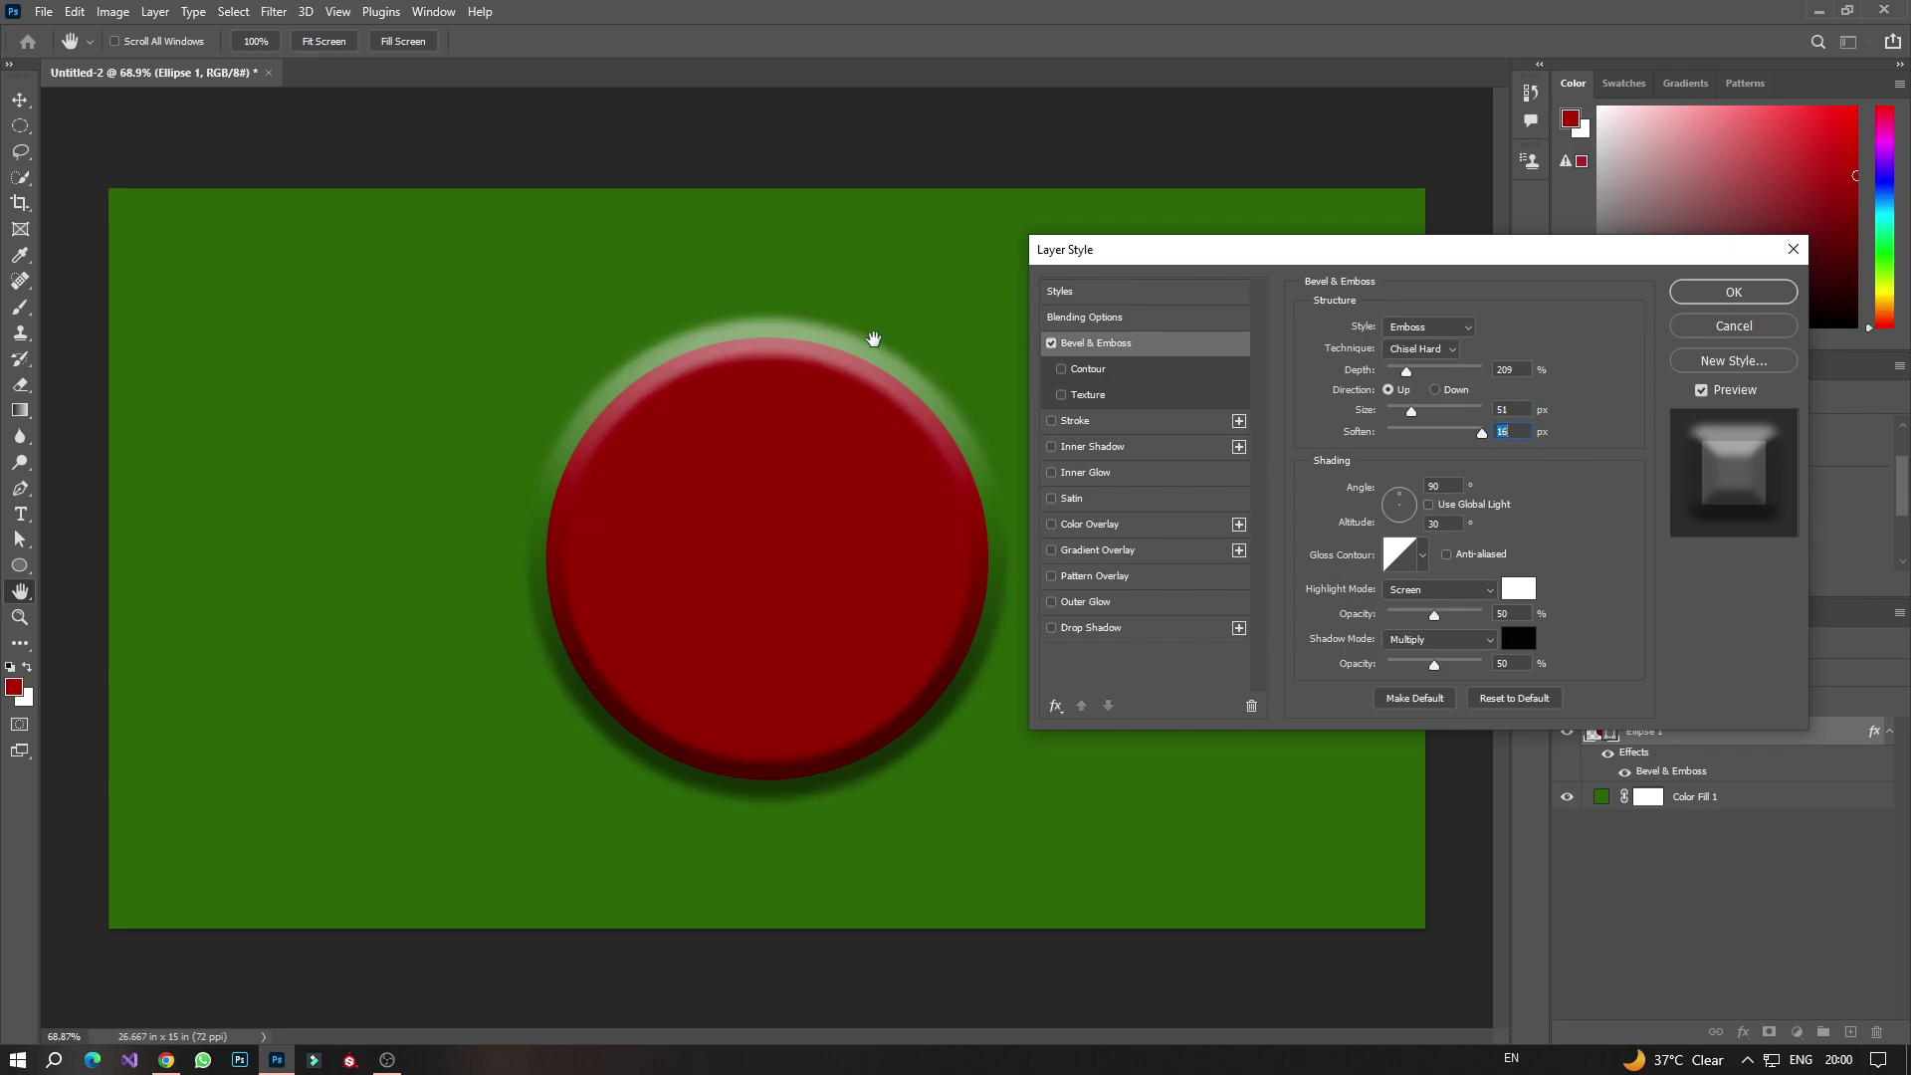
type("0")
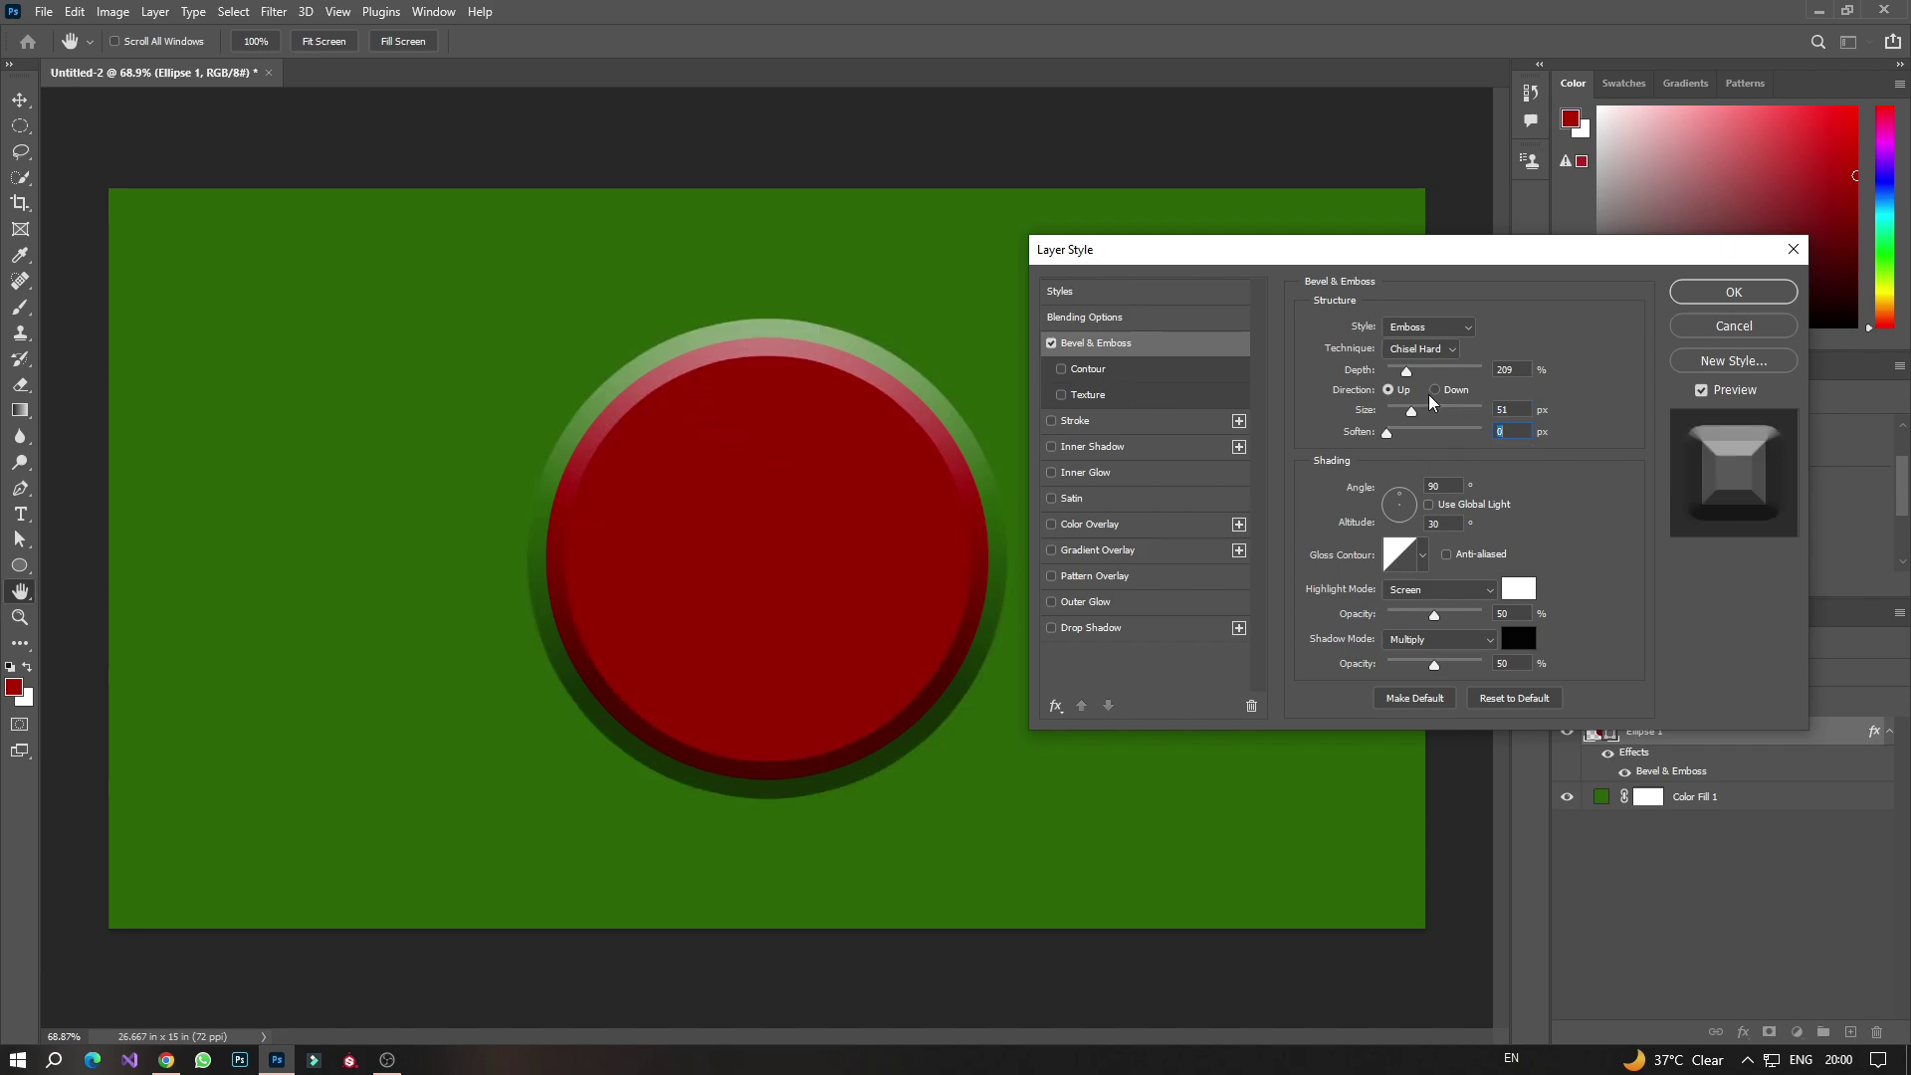
Keep the emboss direction Up and swing the light angle to -60°
left_click(1432, 390)
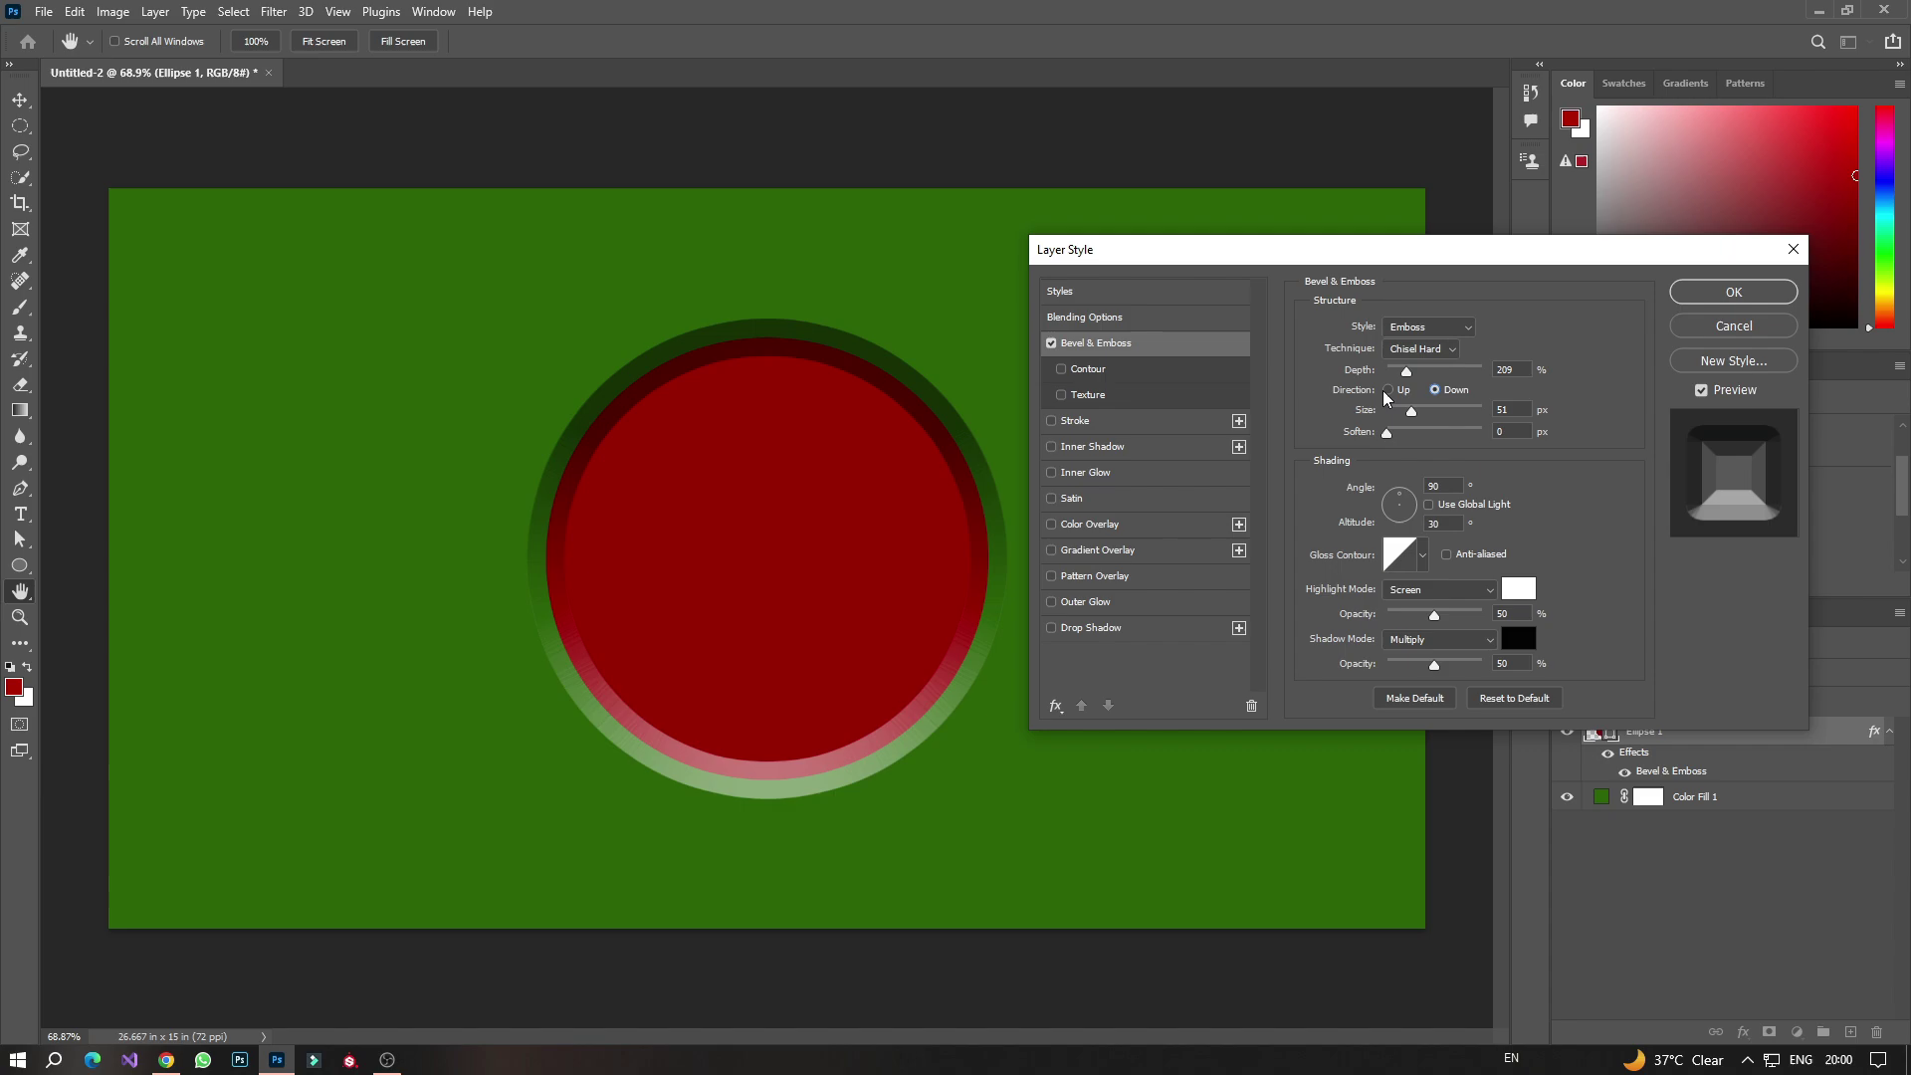
left_click(1387, 390)
mouse_move(1399, 487)
left_mouse_down()
mouse_move(1419, 517)
mouse_move(1377, 510)
mouse_move(1423, 499)
left_mouse_up()
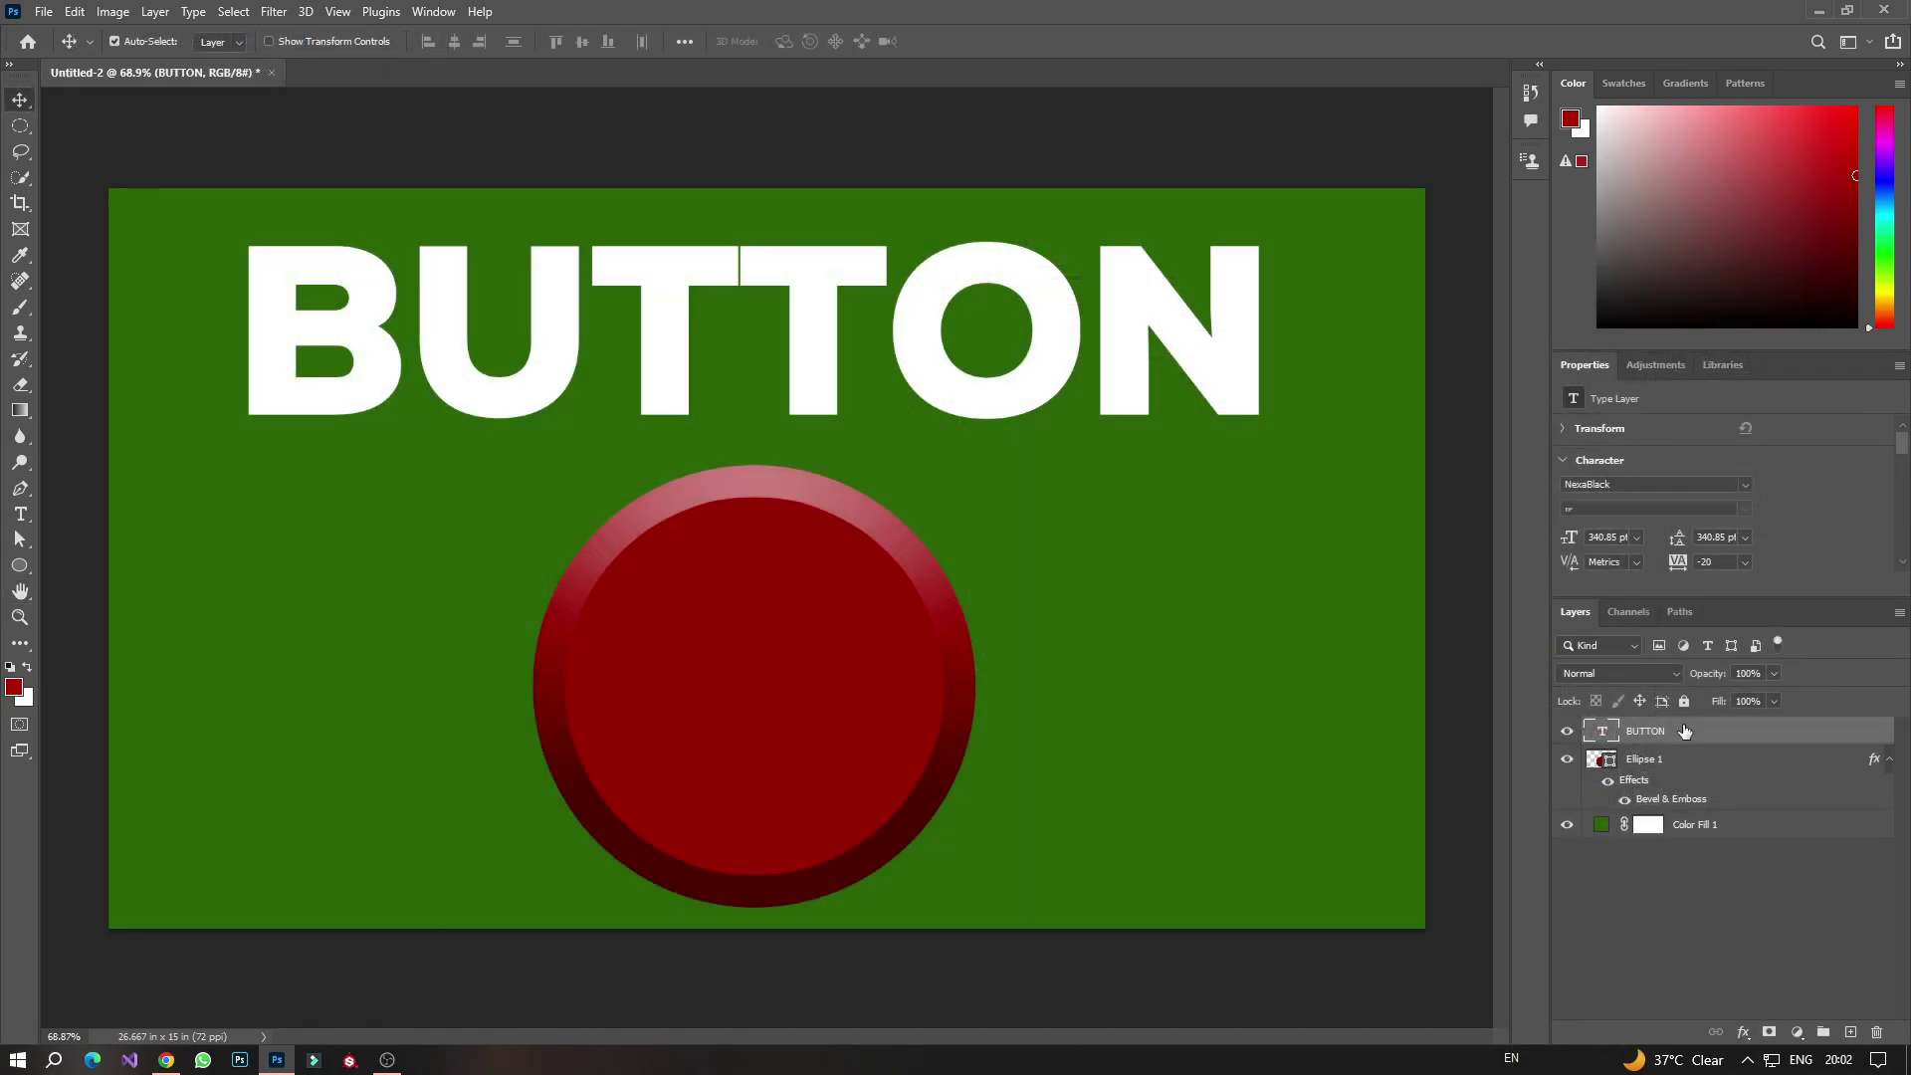
double_click(1684, 731)
Give the BUTTON text a Chisel Hard Inner Bevel sized about 18 px
left_click(1079, 331)
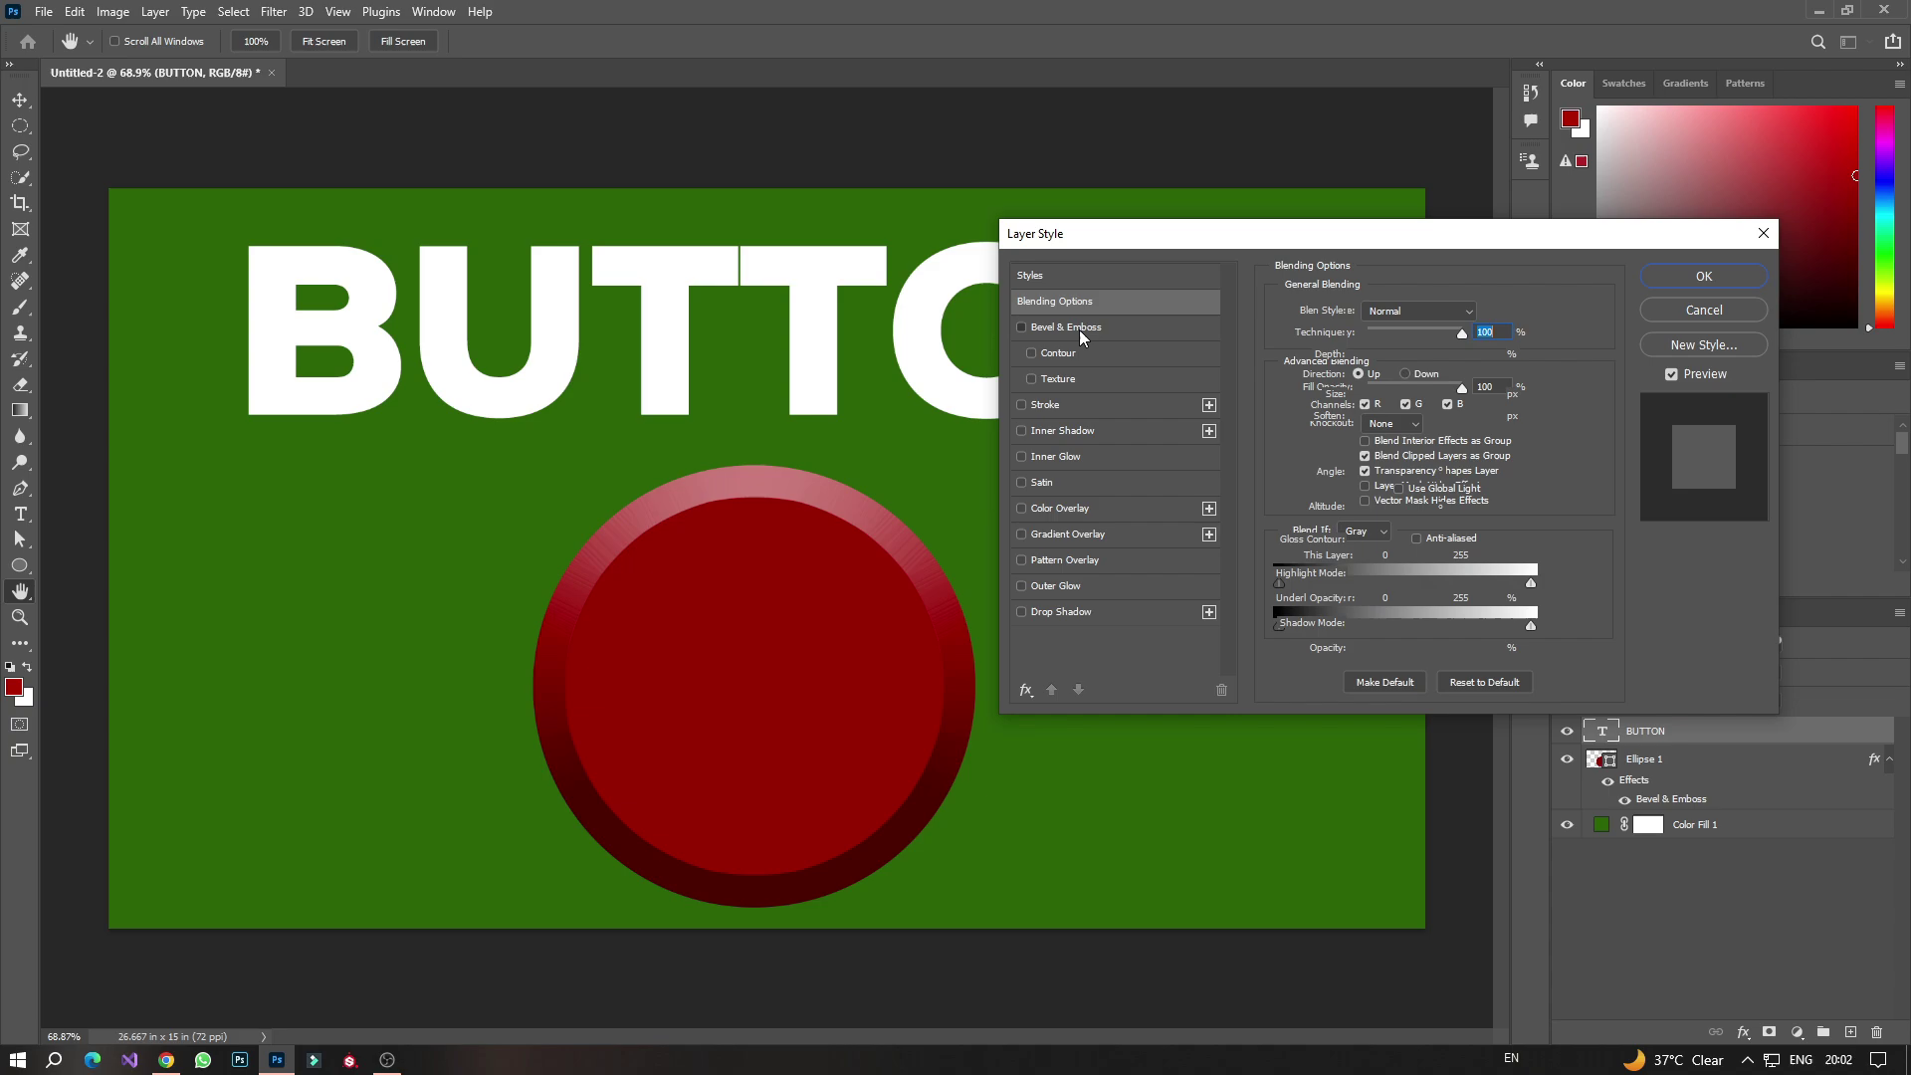
left_click_drag(1147, 239, 1184, 272)
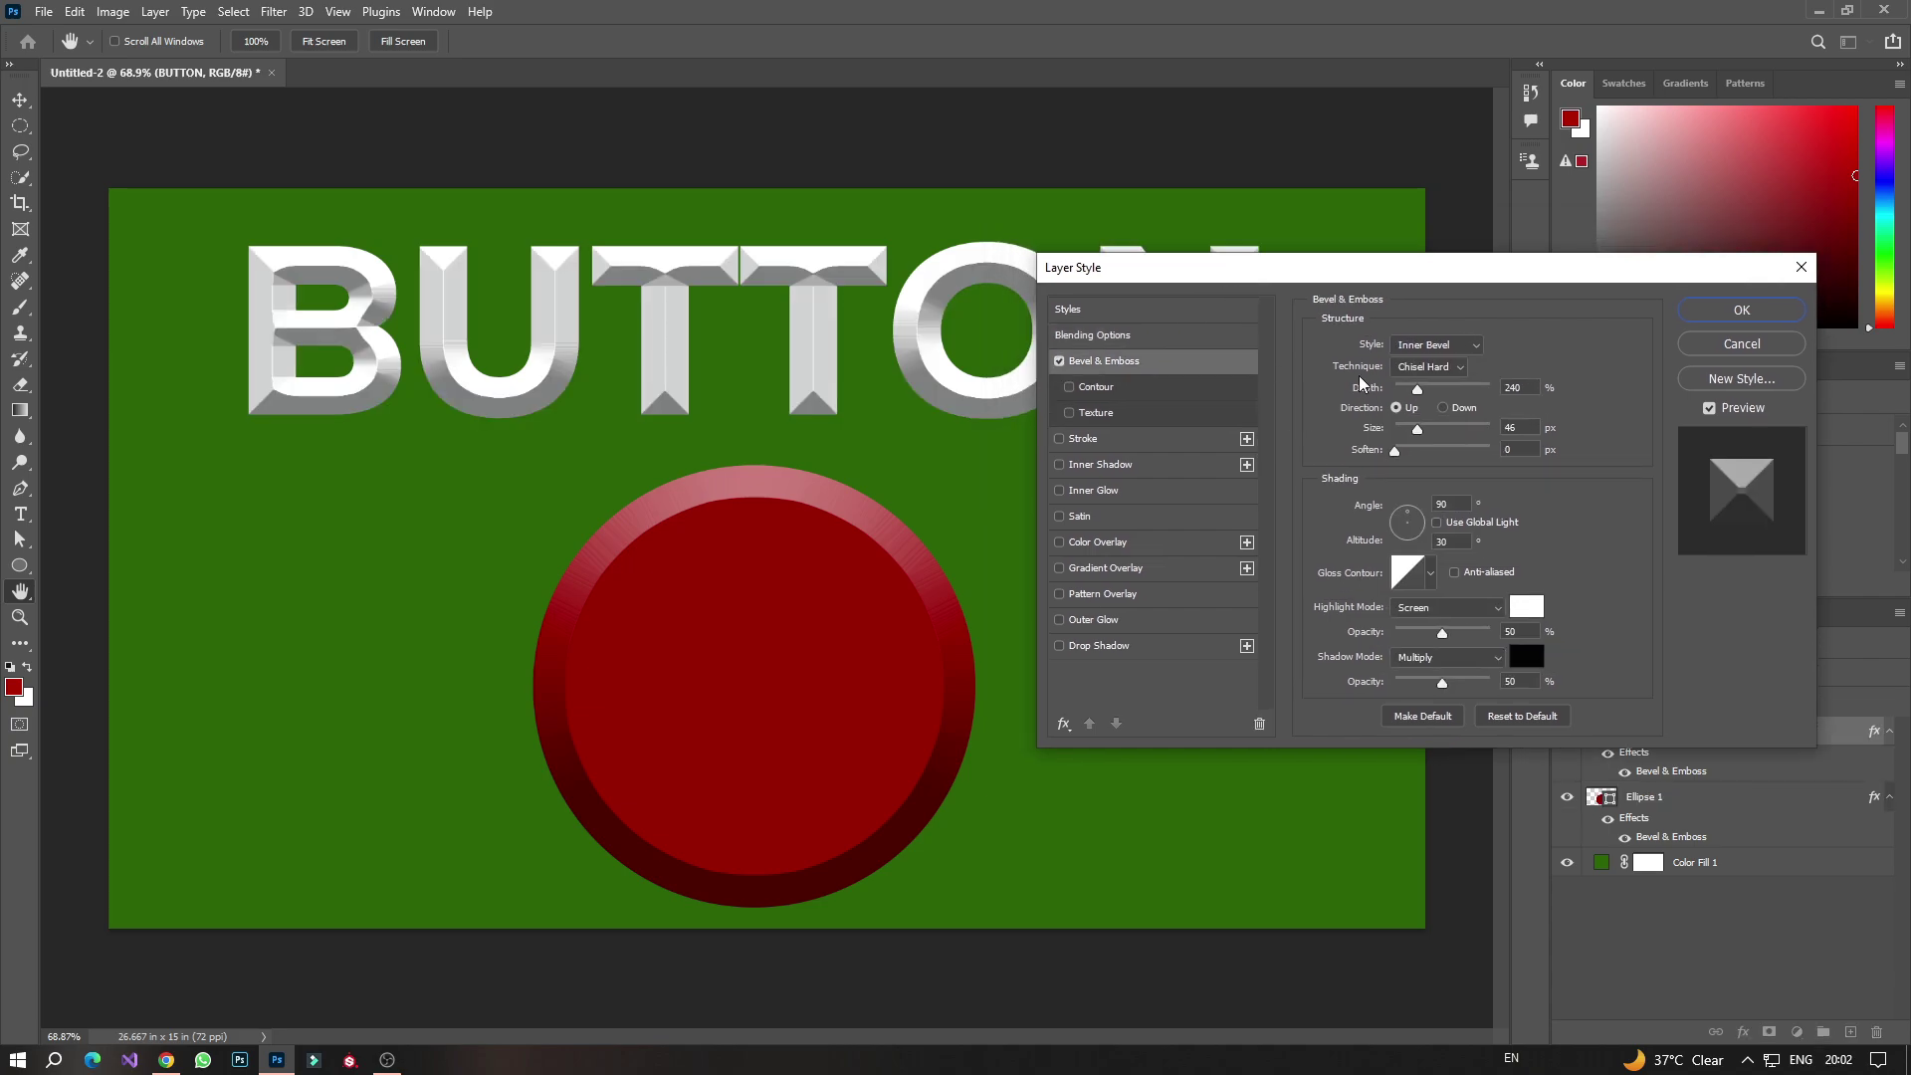
left_click(1435, 348)
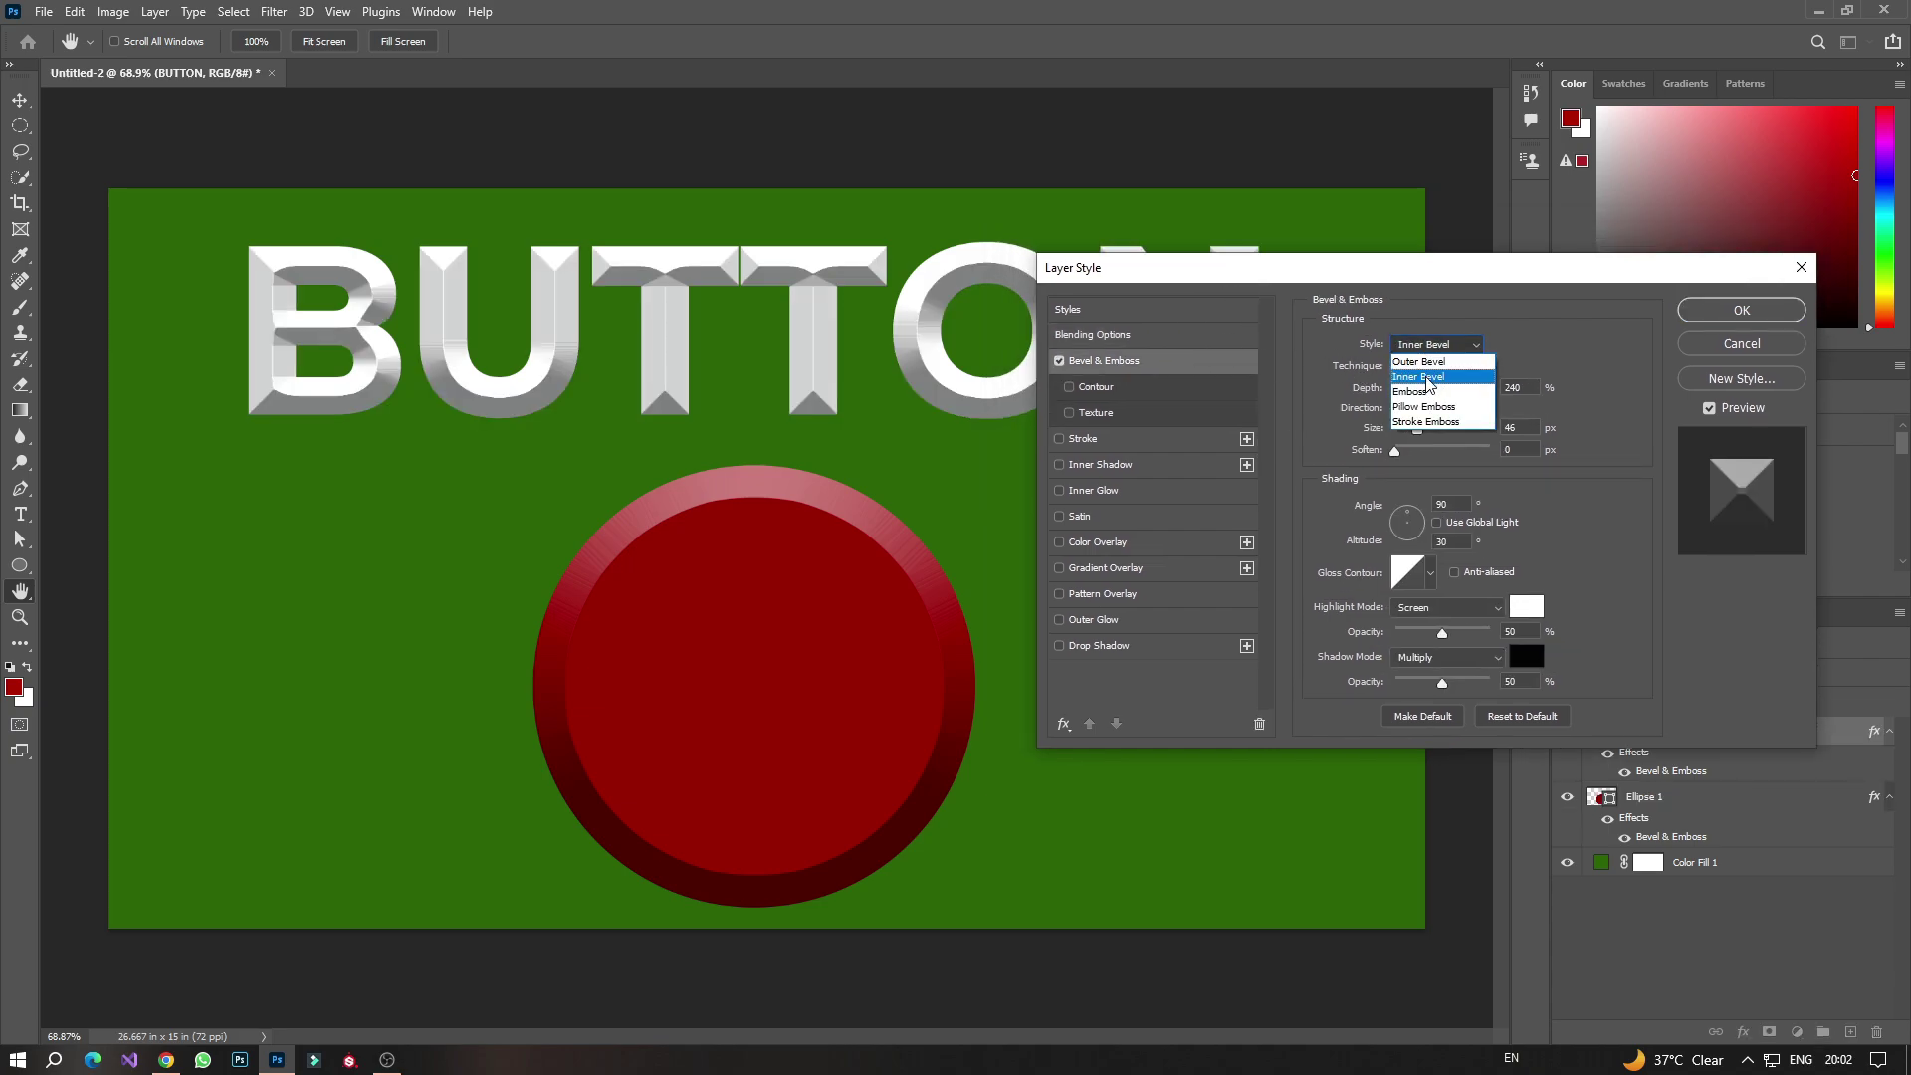
left_click(1425, 378)
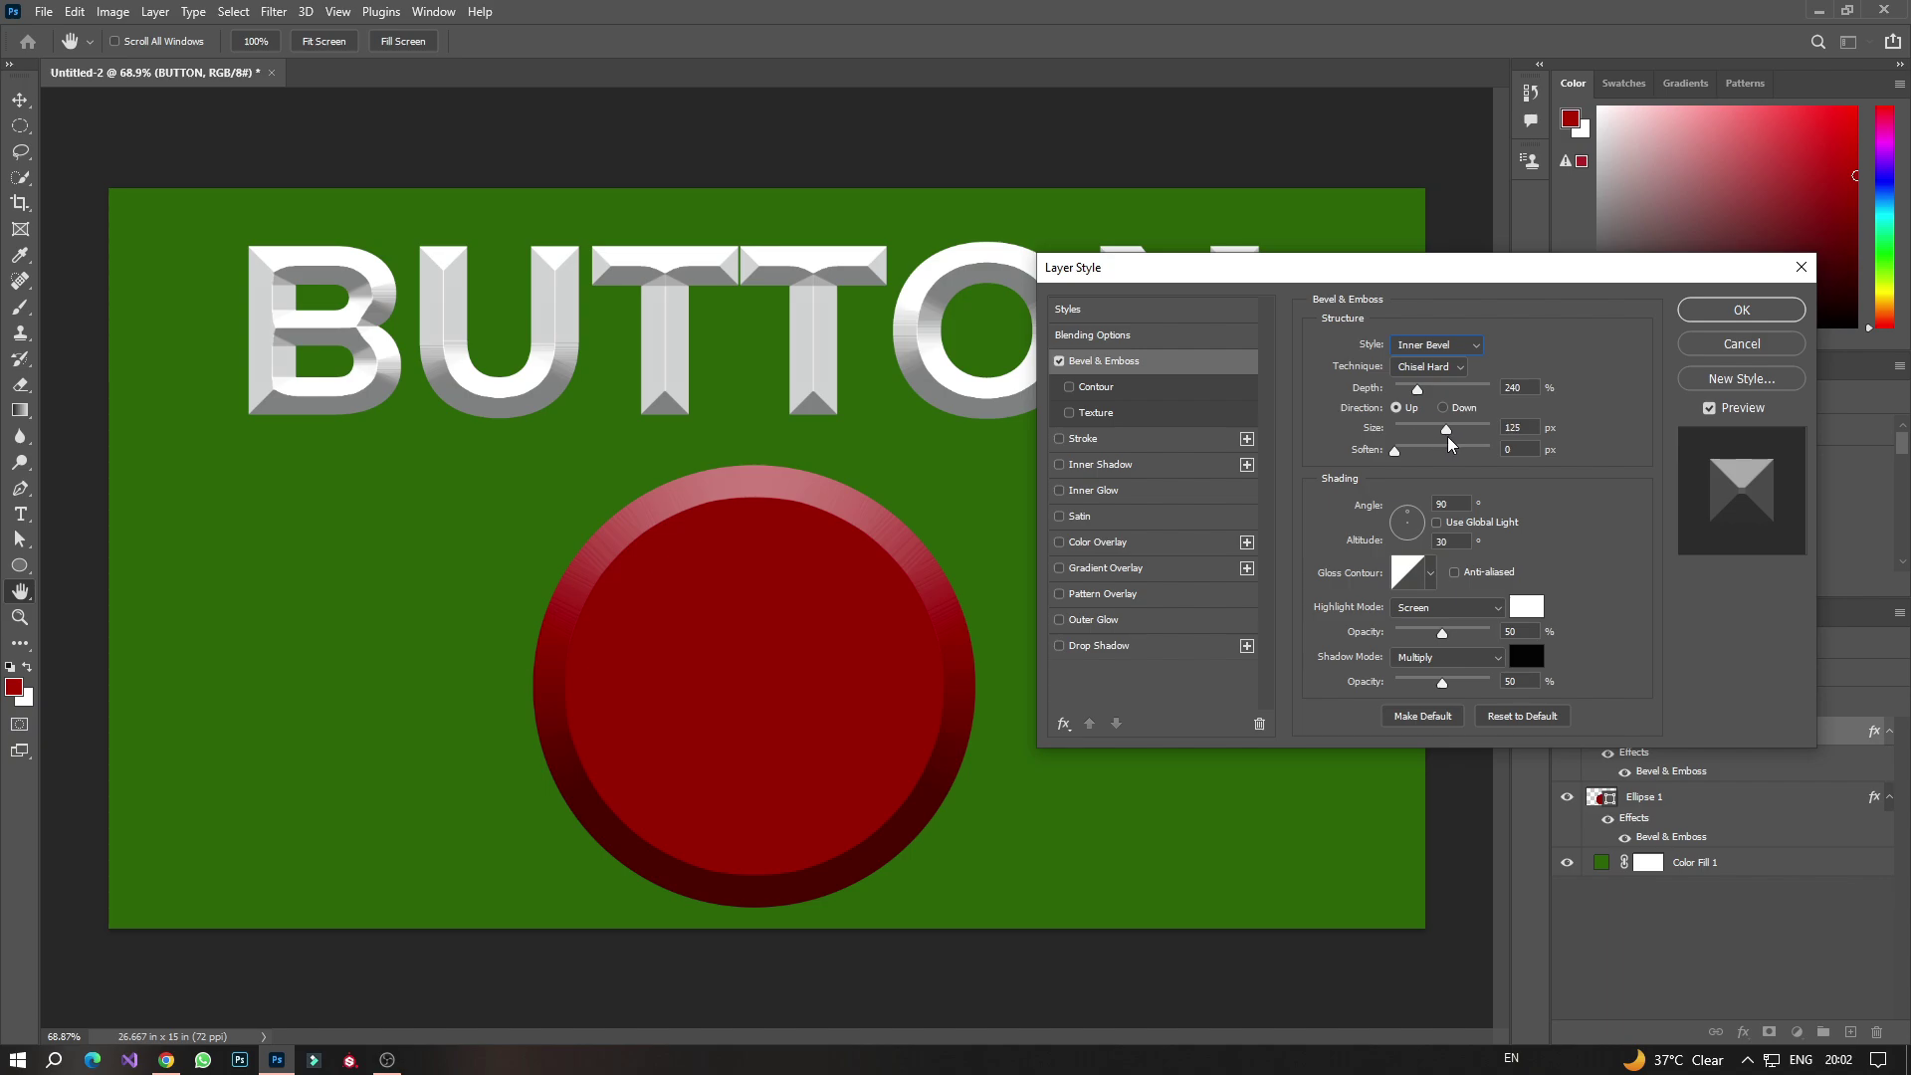
left_click_drag(1448, 436, 1399, 444)
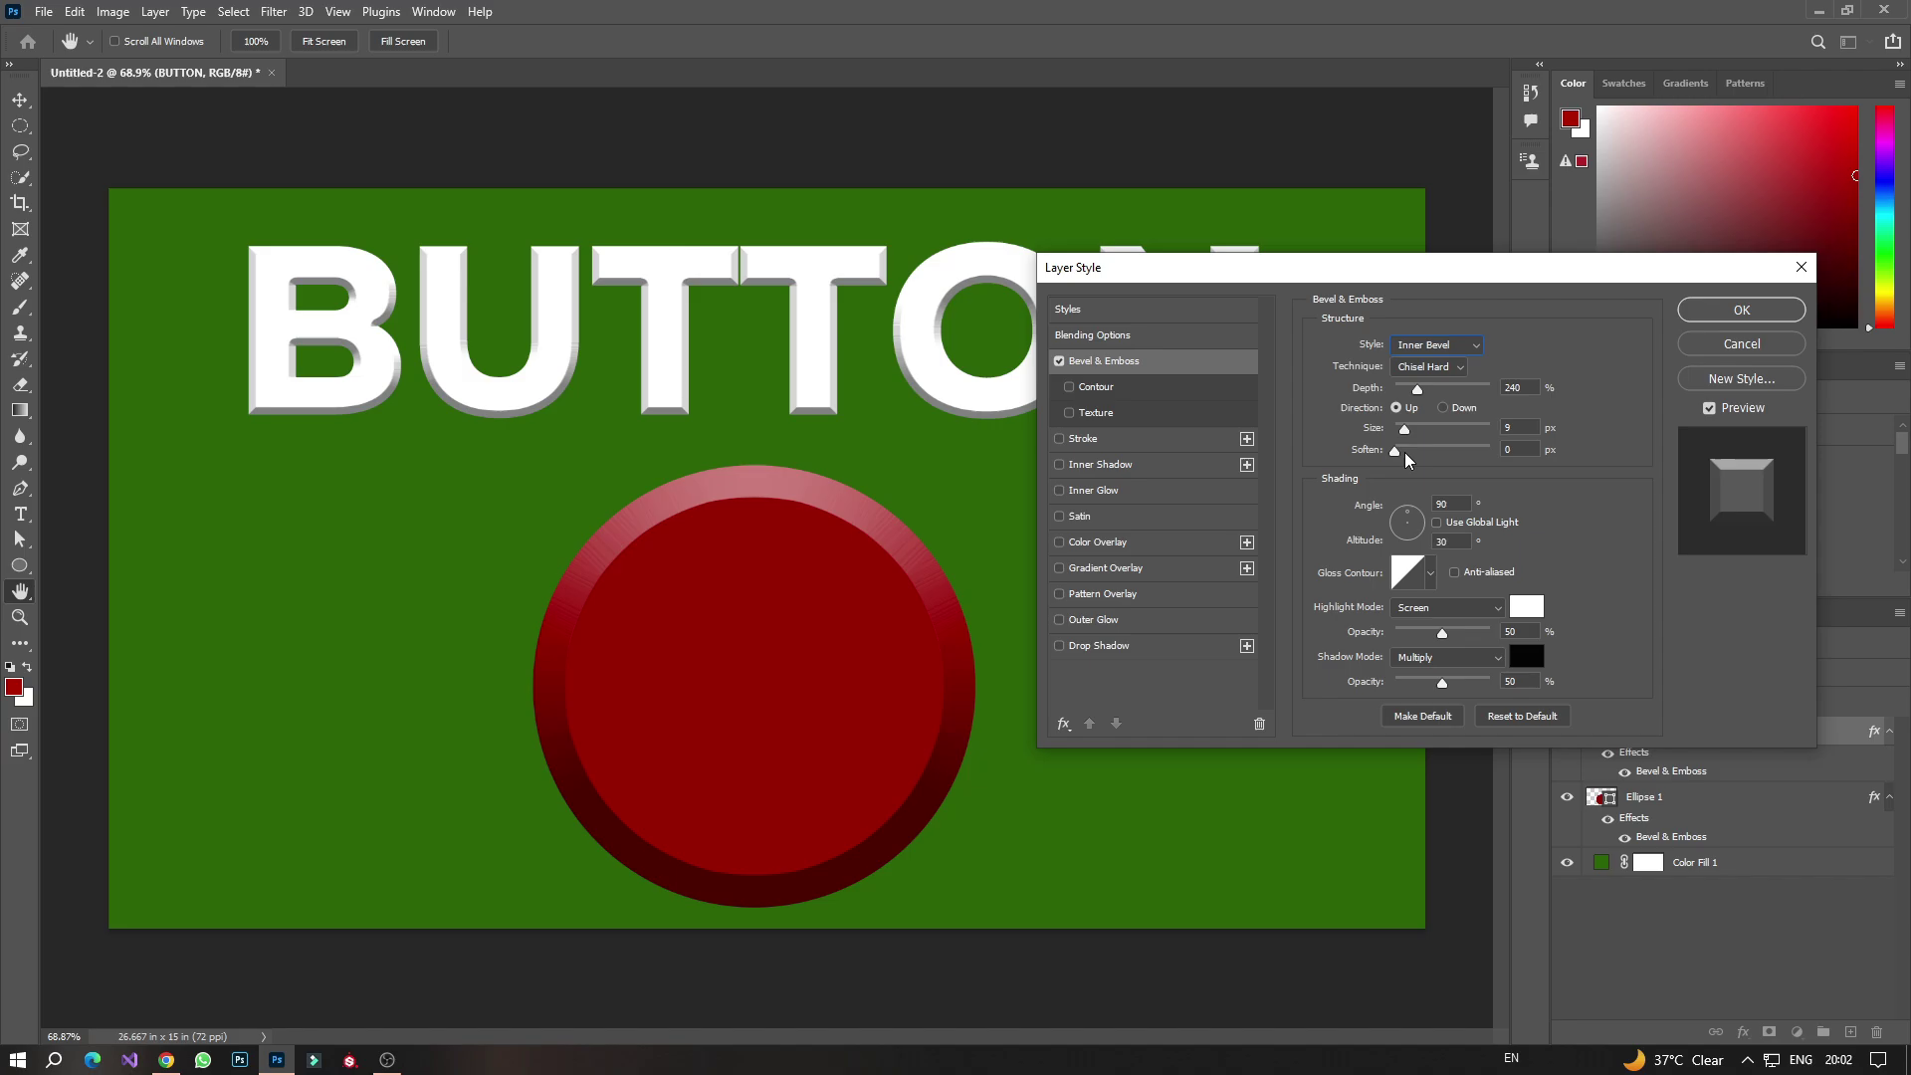
left_click_drag(1405, 451, 1407, 456)
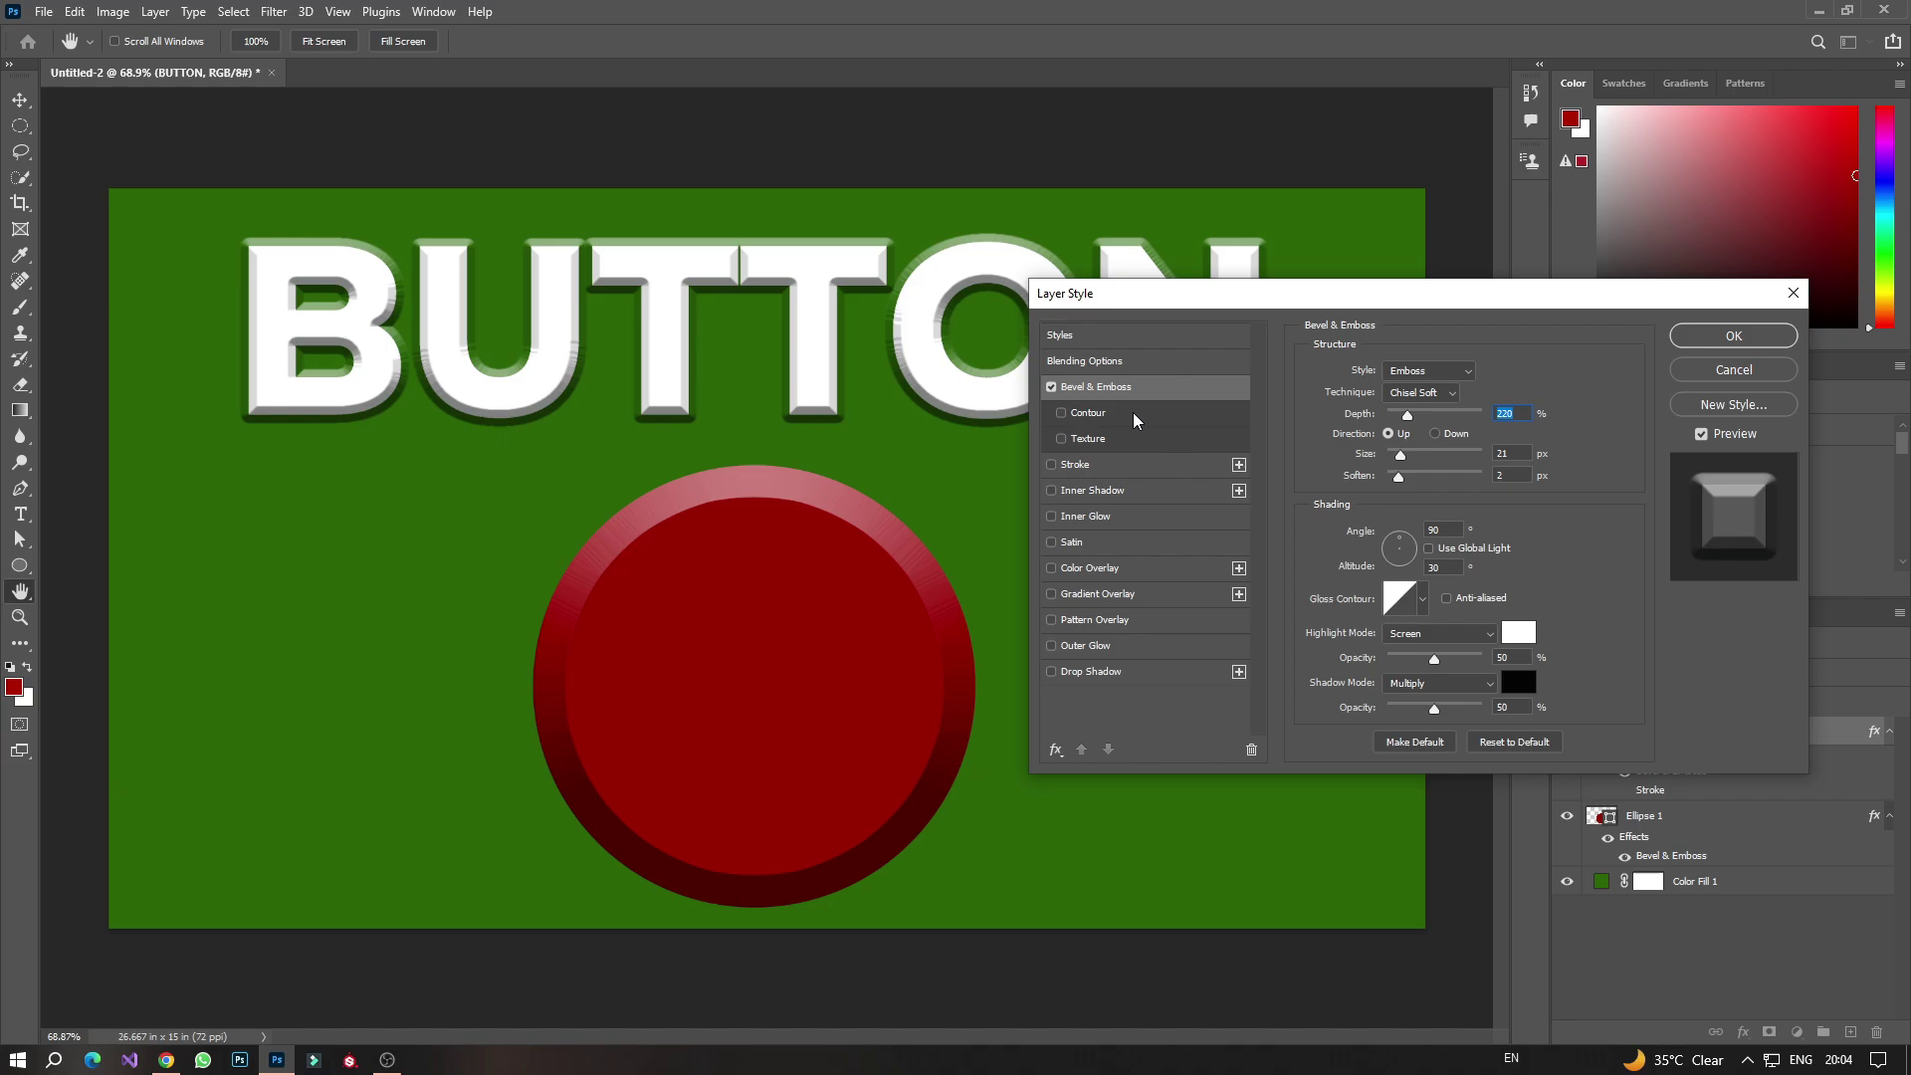
Enable an anti-aliased Contour on the BUTTON text's bevel and zoom in on the letters
left_click(1133, 412)
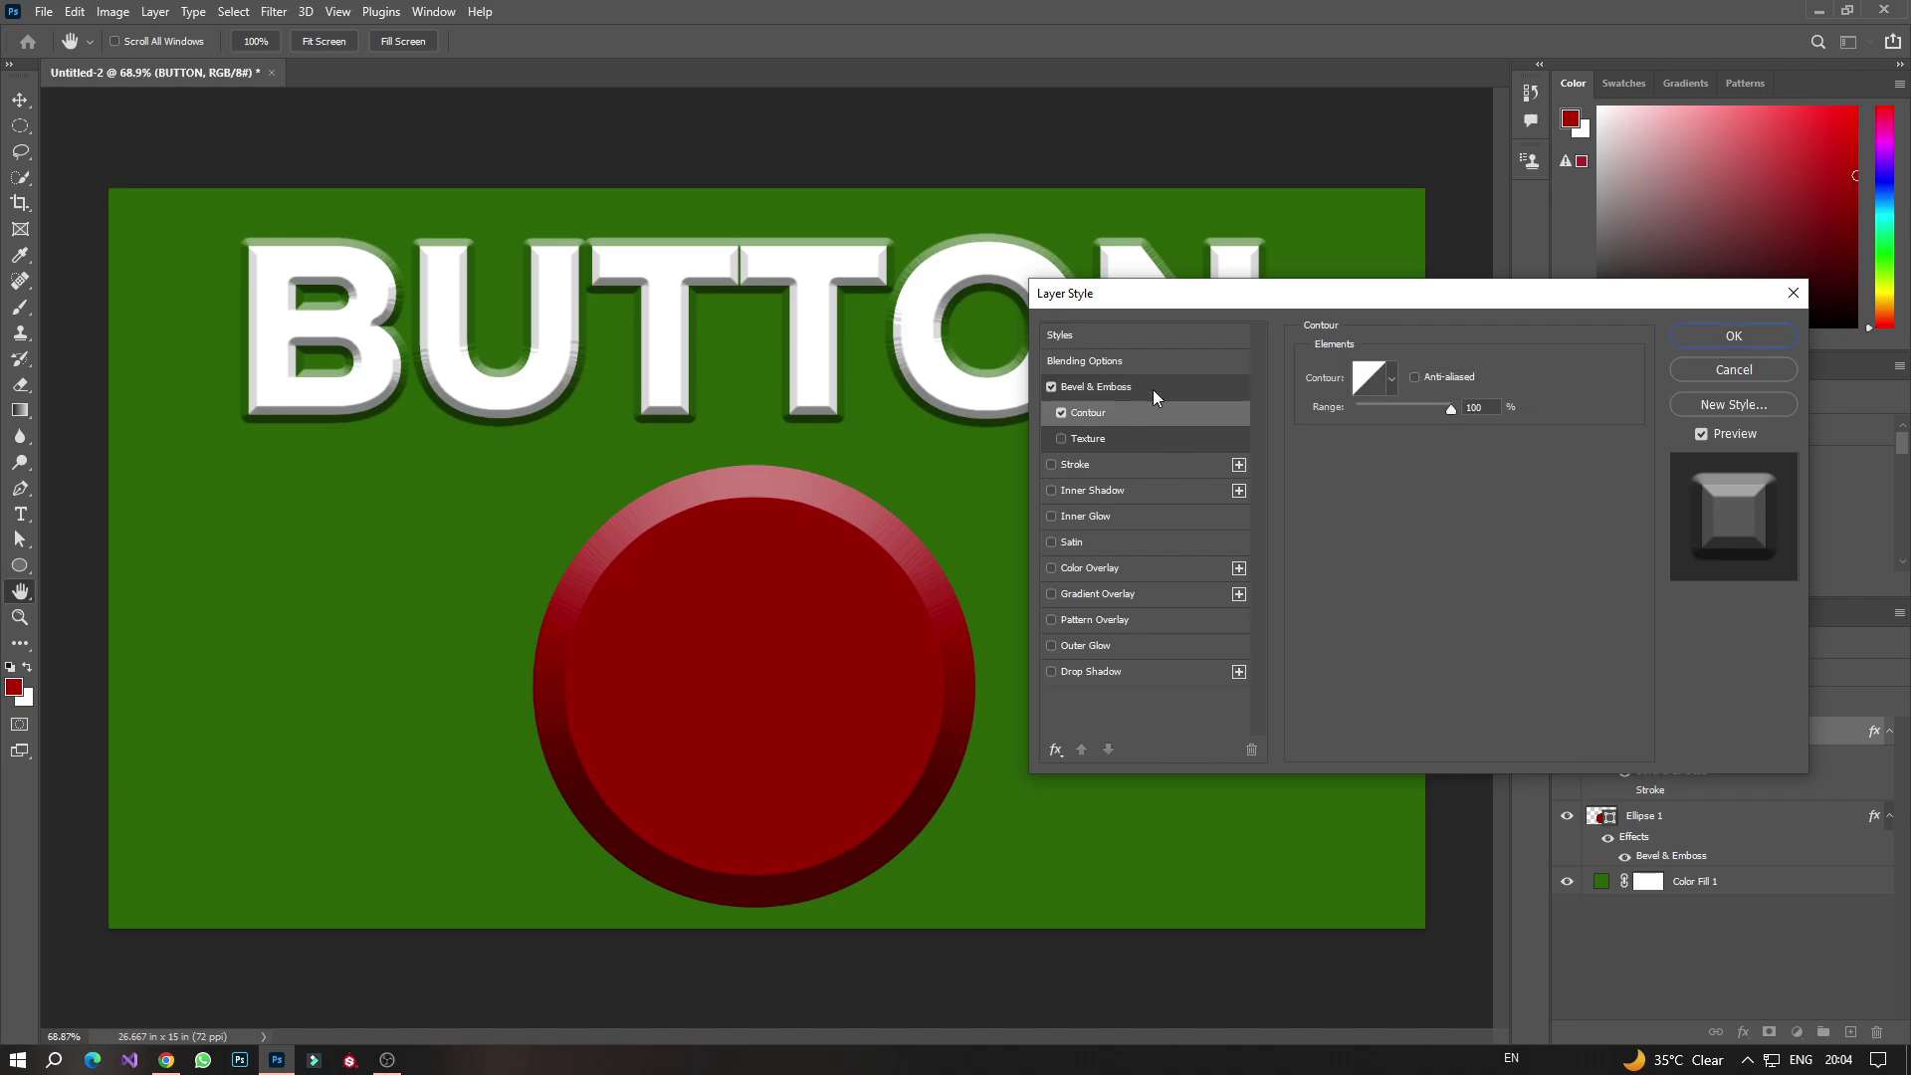
mouse_move(1263, 289)
left_mouse_down()
mouse_move(1370, 284)
mouse_move(1300, 287)
left_mouse_up()
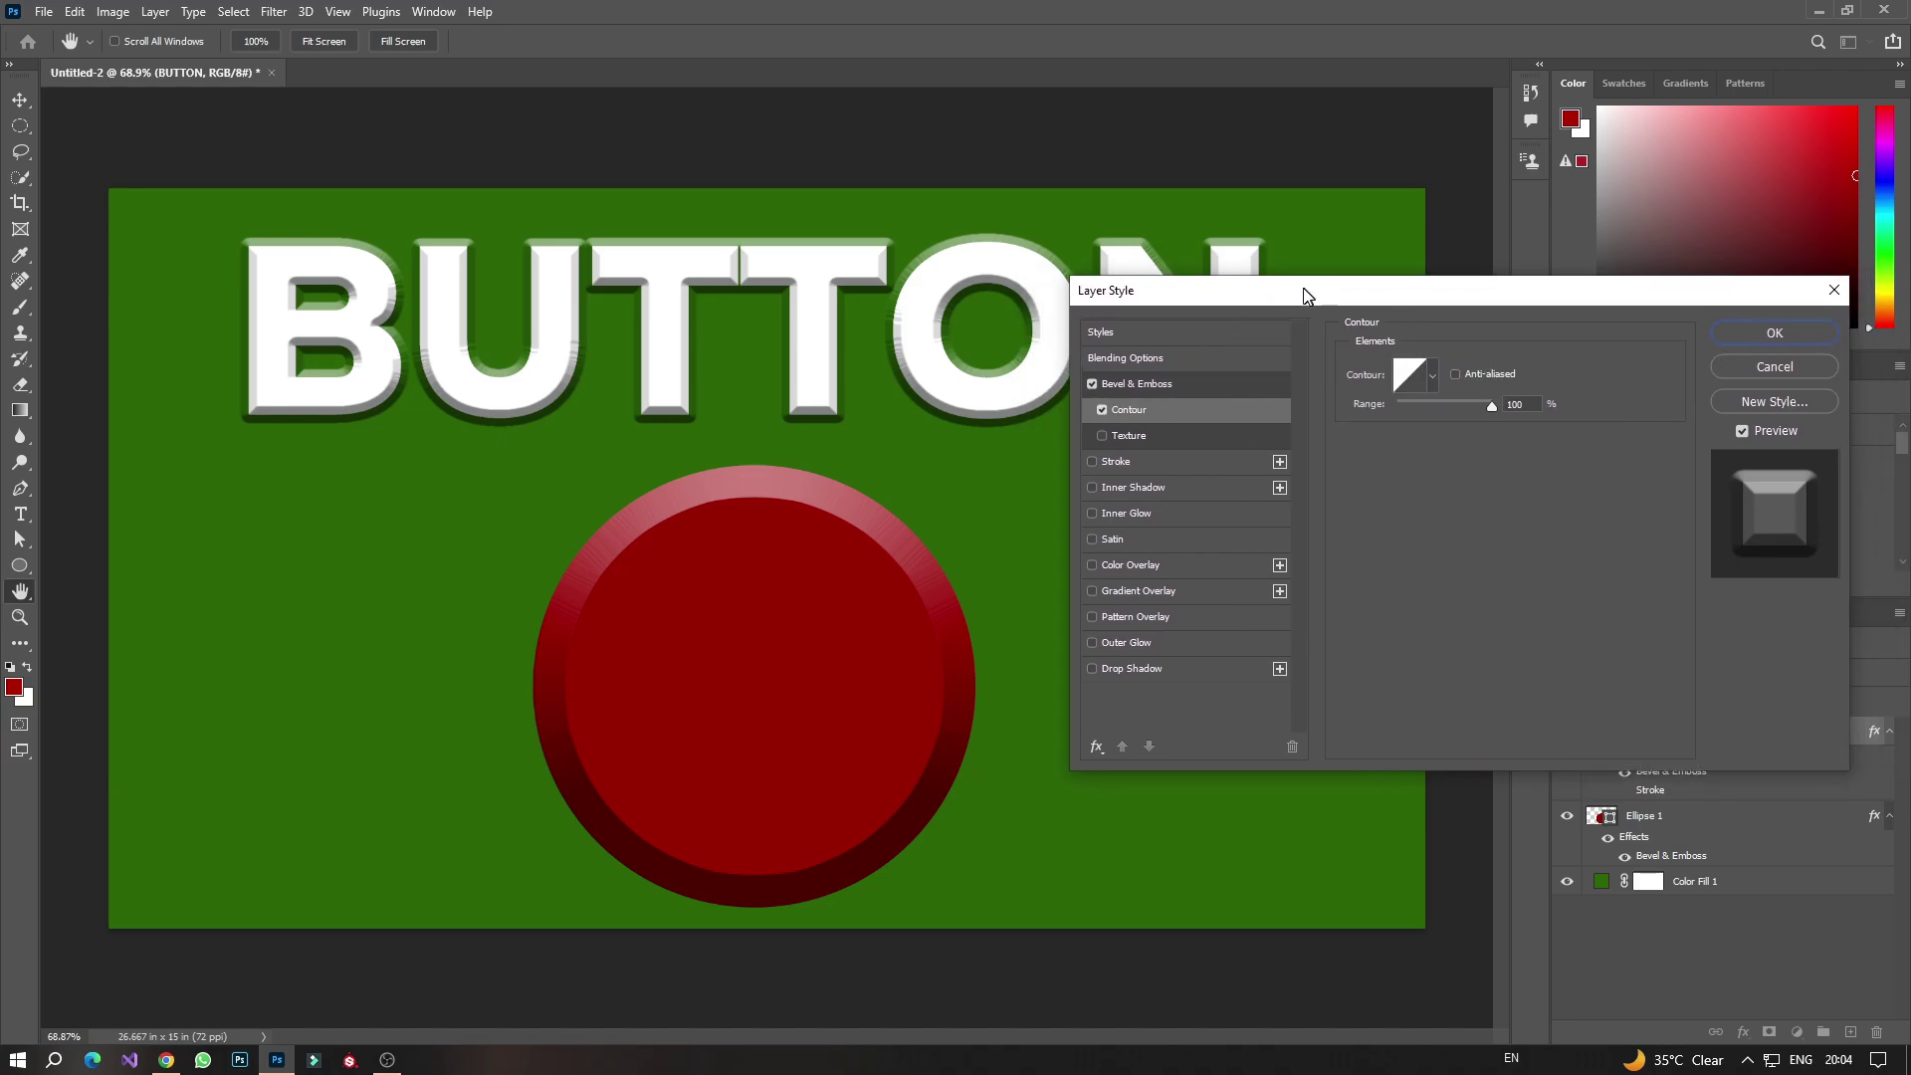
left_click(1452, 375)
key("ctrl+plus")
key("ctrl+plus")
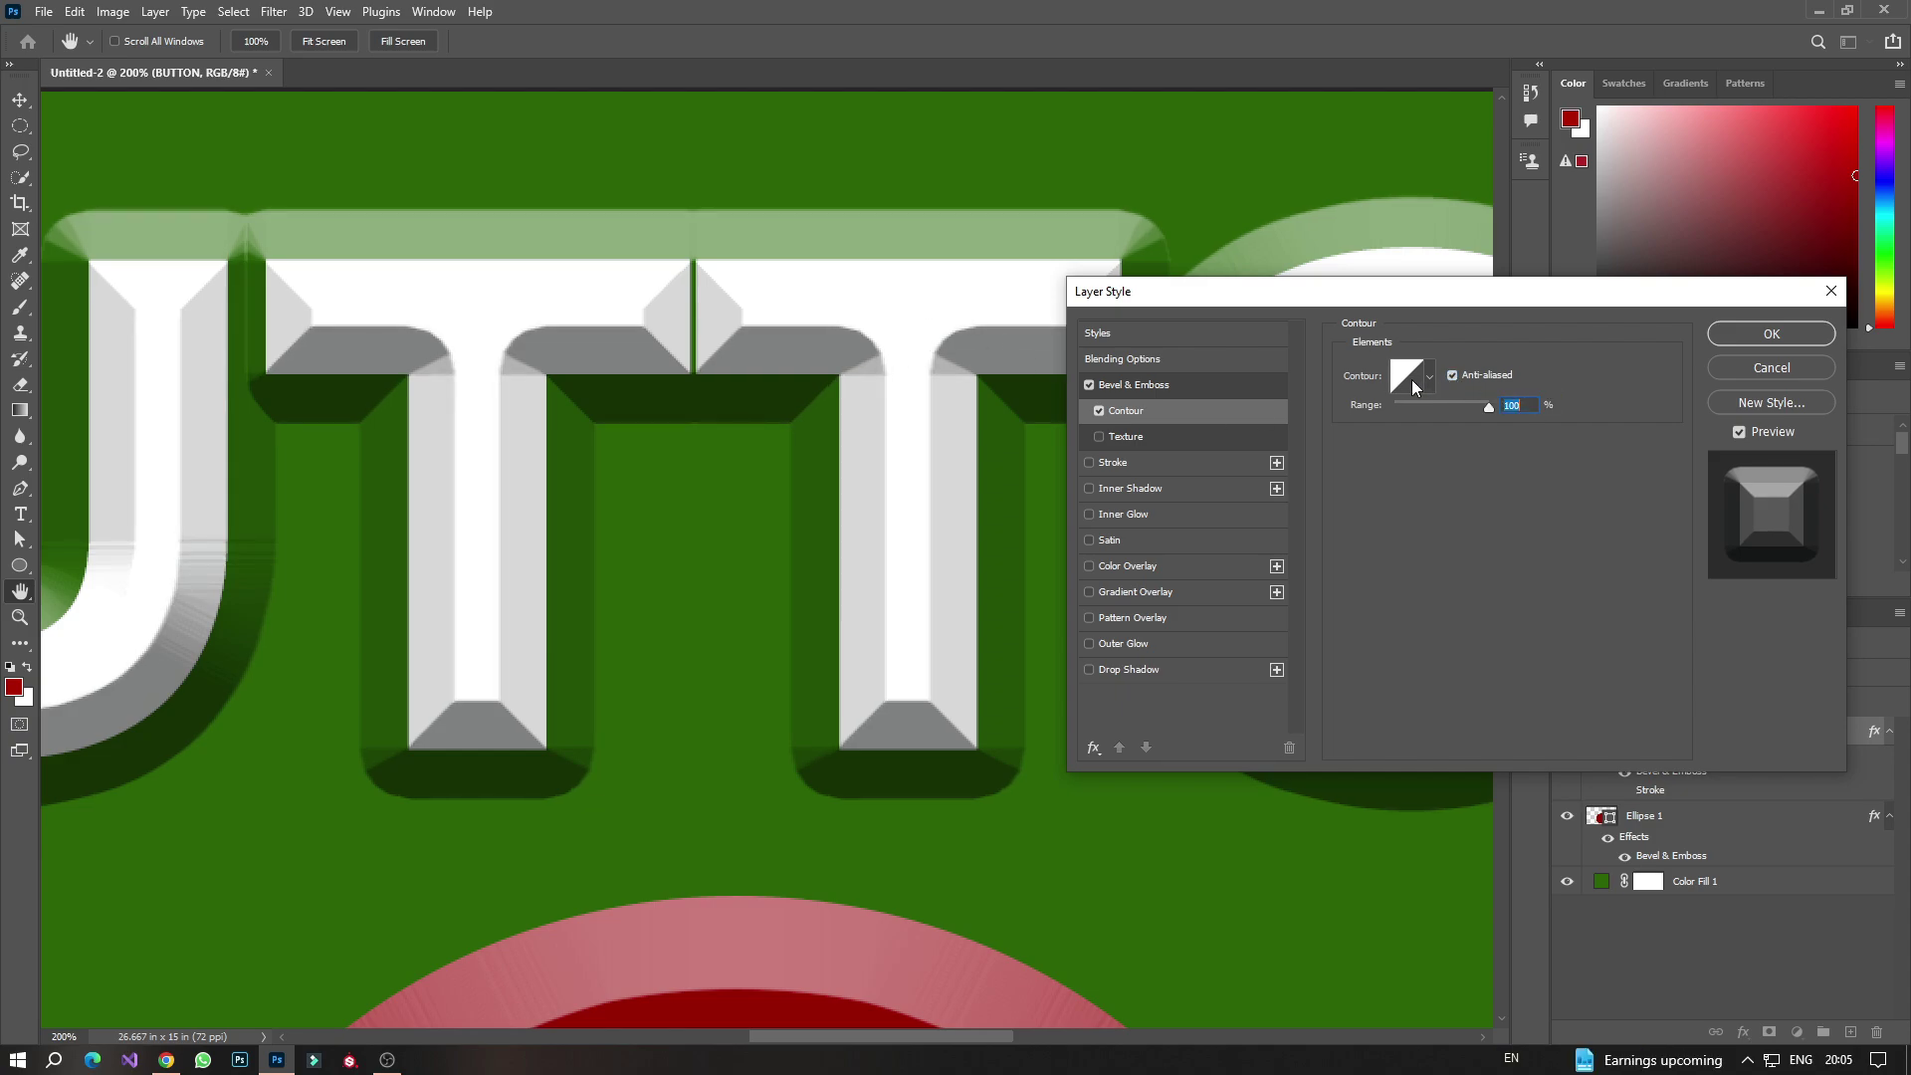
Try several contour presets and settle on the double-ring Sawtooth 1 contour
left_click(1429, 377)
left_click(1333, 424)
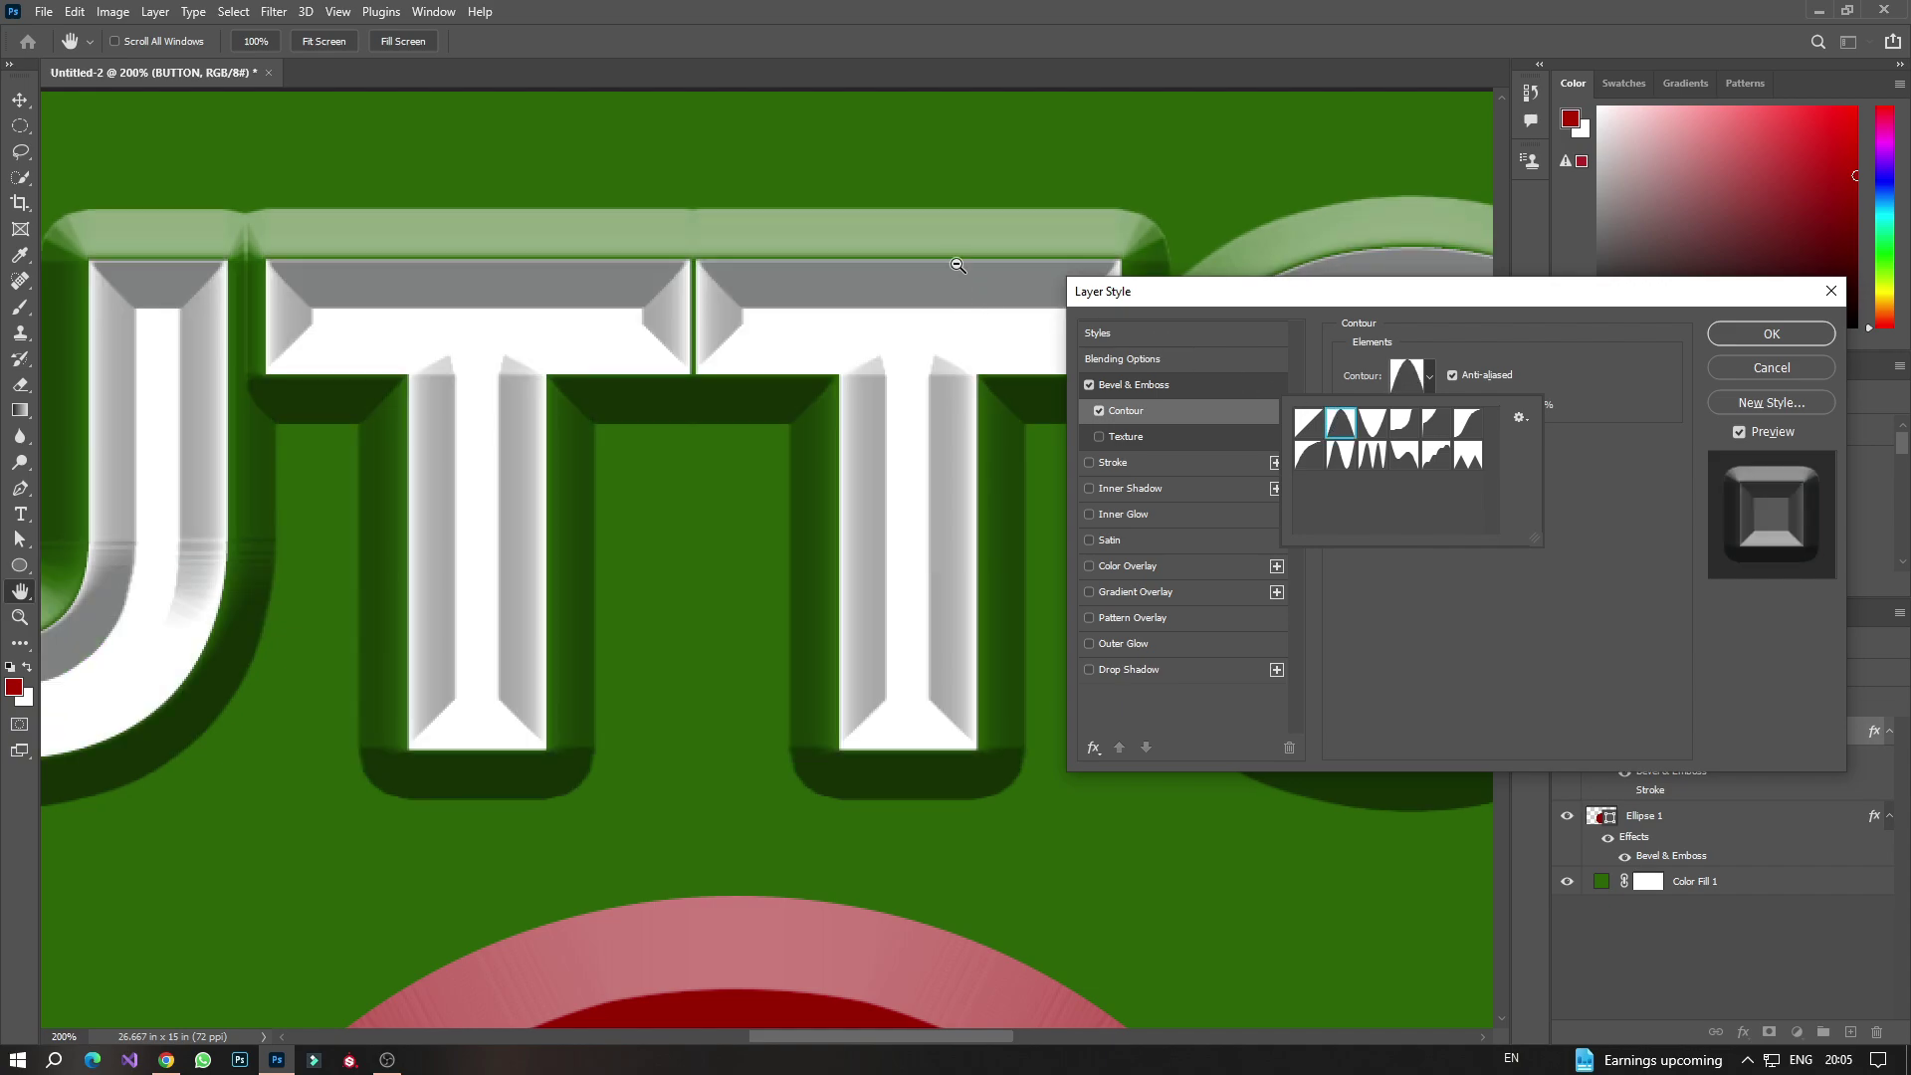
scroll(957, 266, "down", 5)
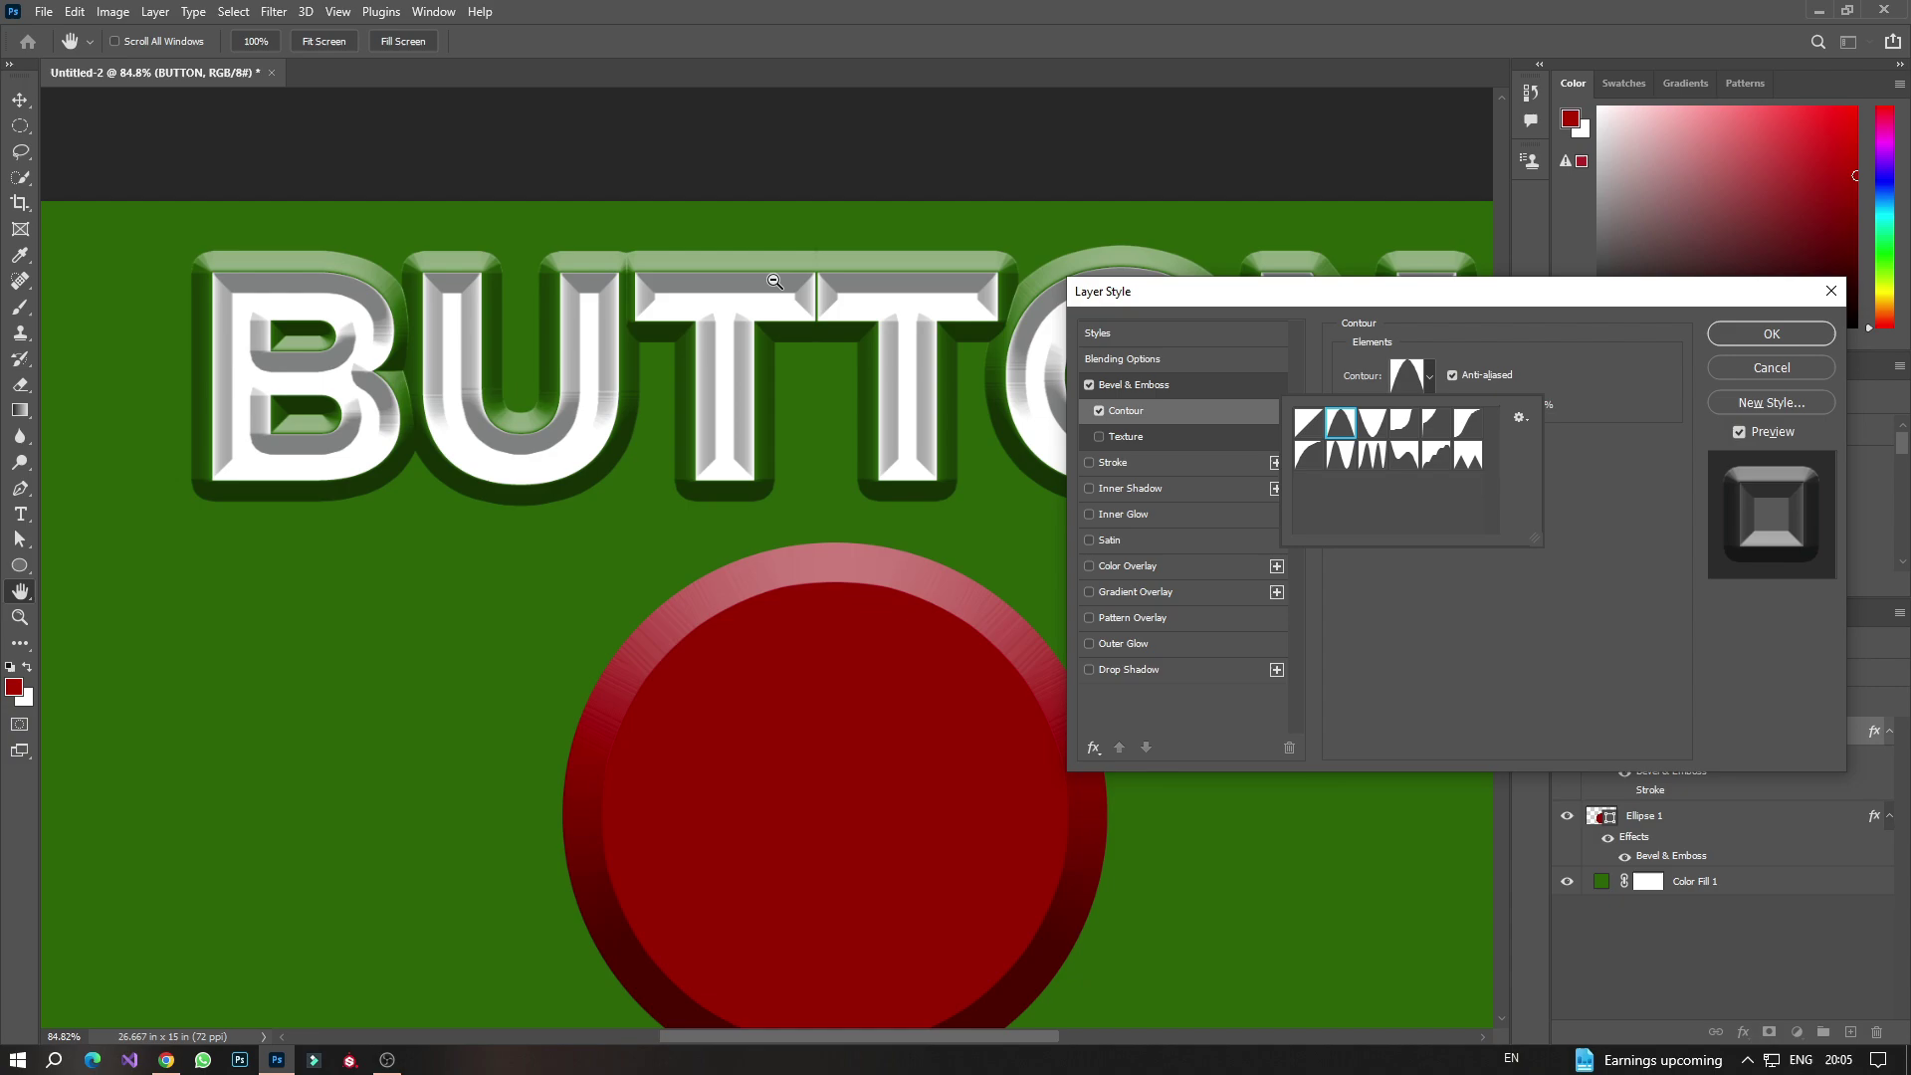
left_click(1311, 426)
left_click(1372, 424)
left_click(1401, 424)
left_click(1470, 430)
left_click(1308, 454)
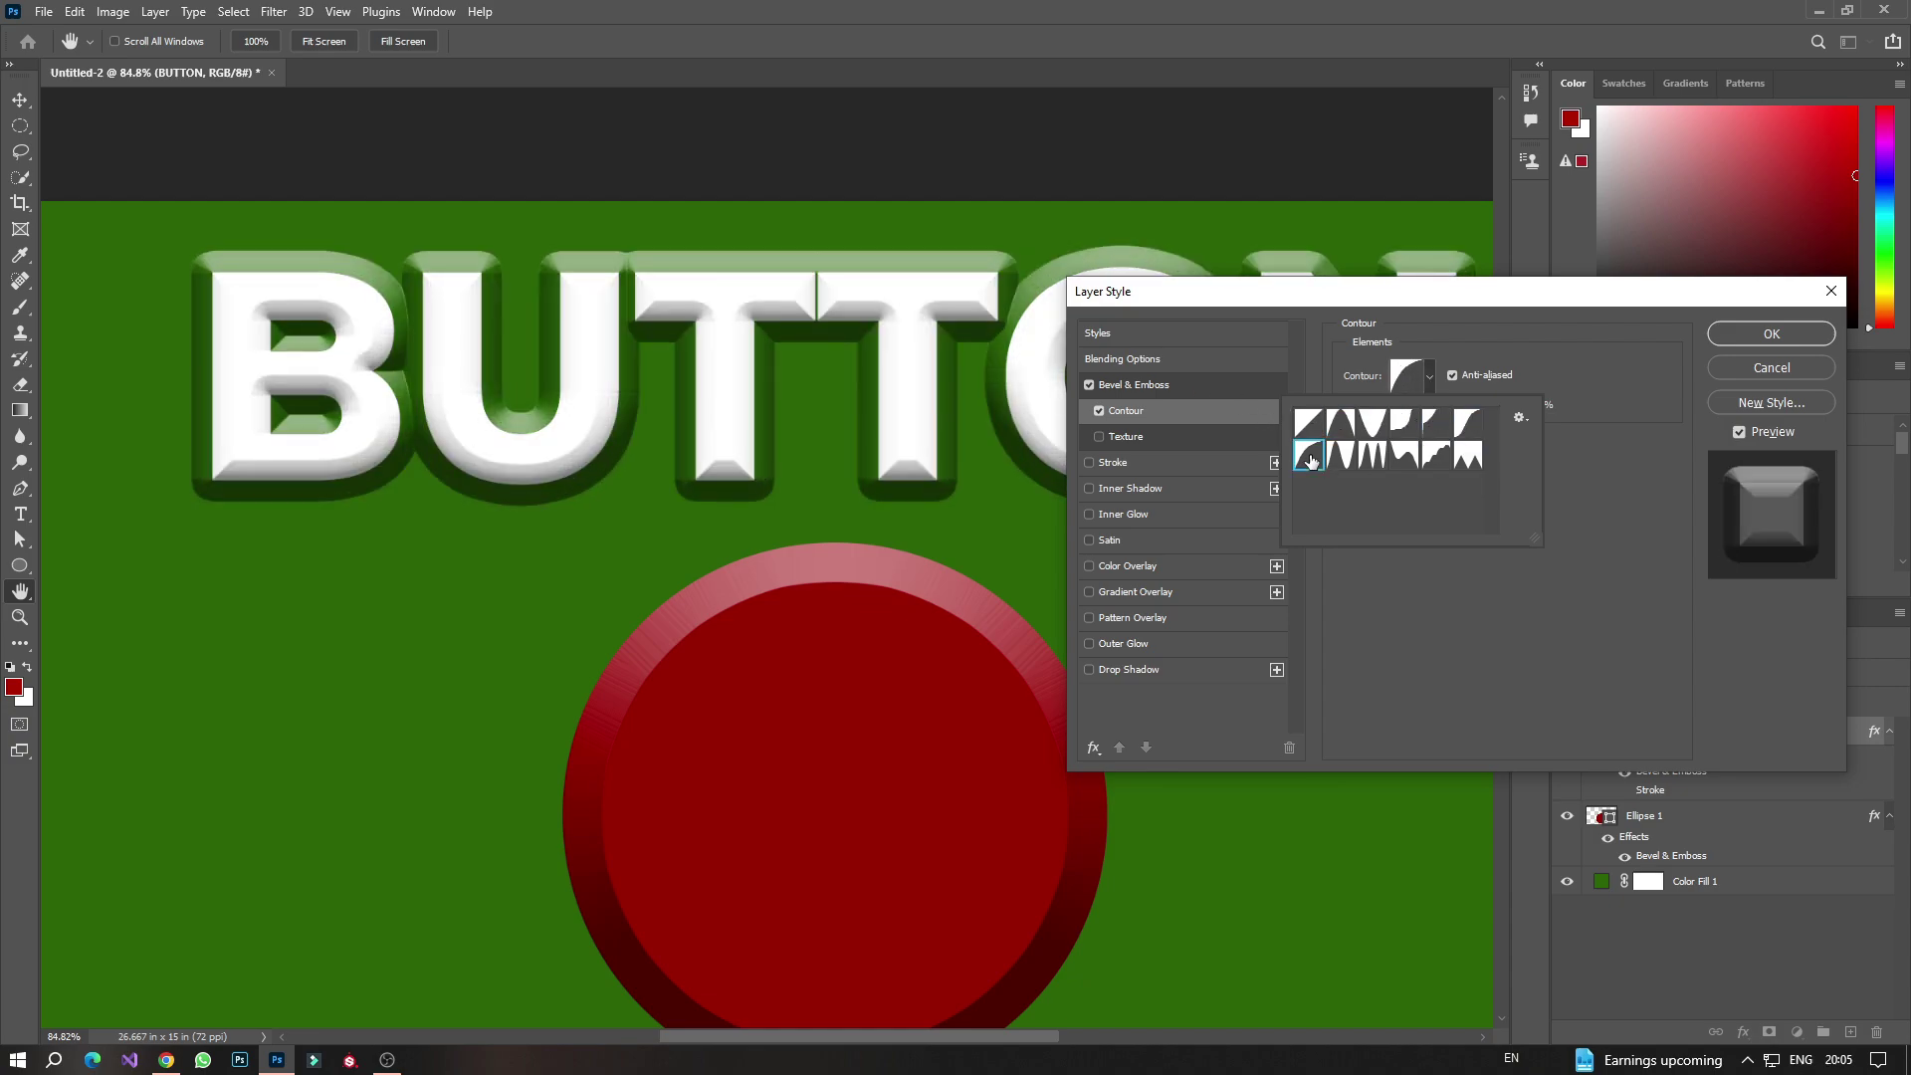
left_click(1371, 454)
left_click(1405, 454)
left_click(1437, 455)
left_click(1469, 454)
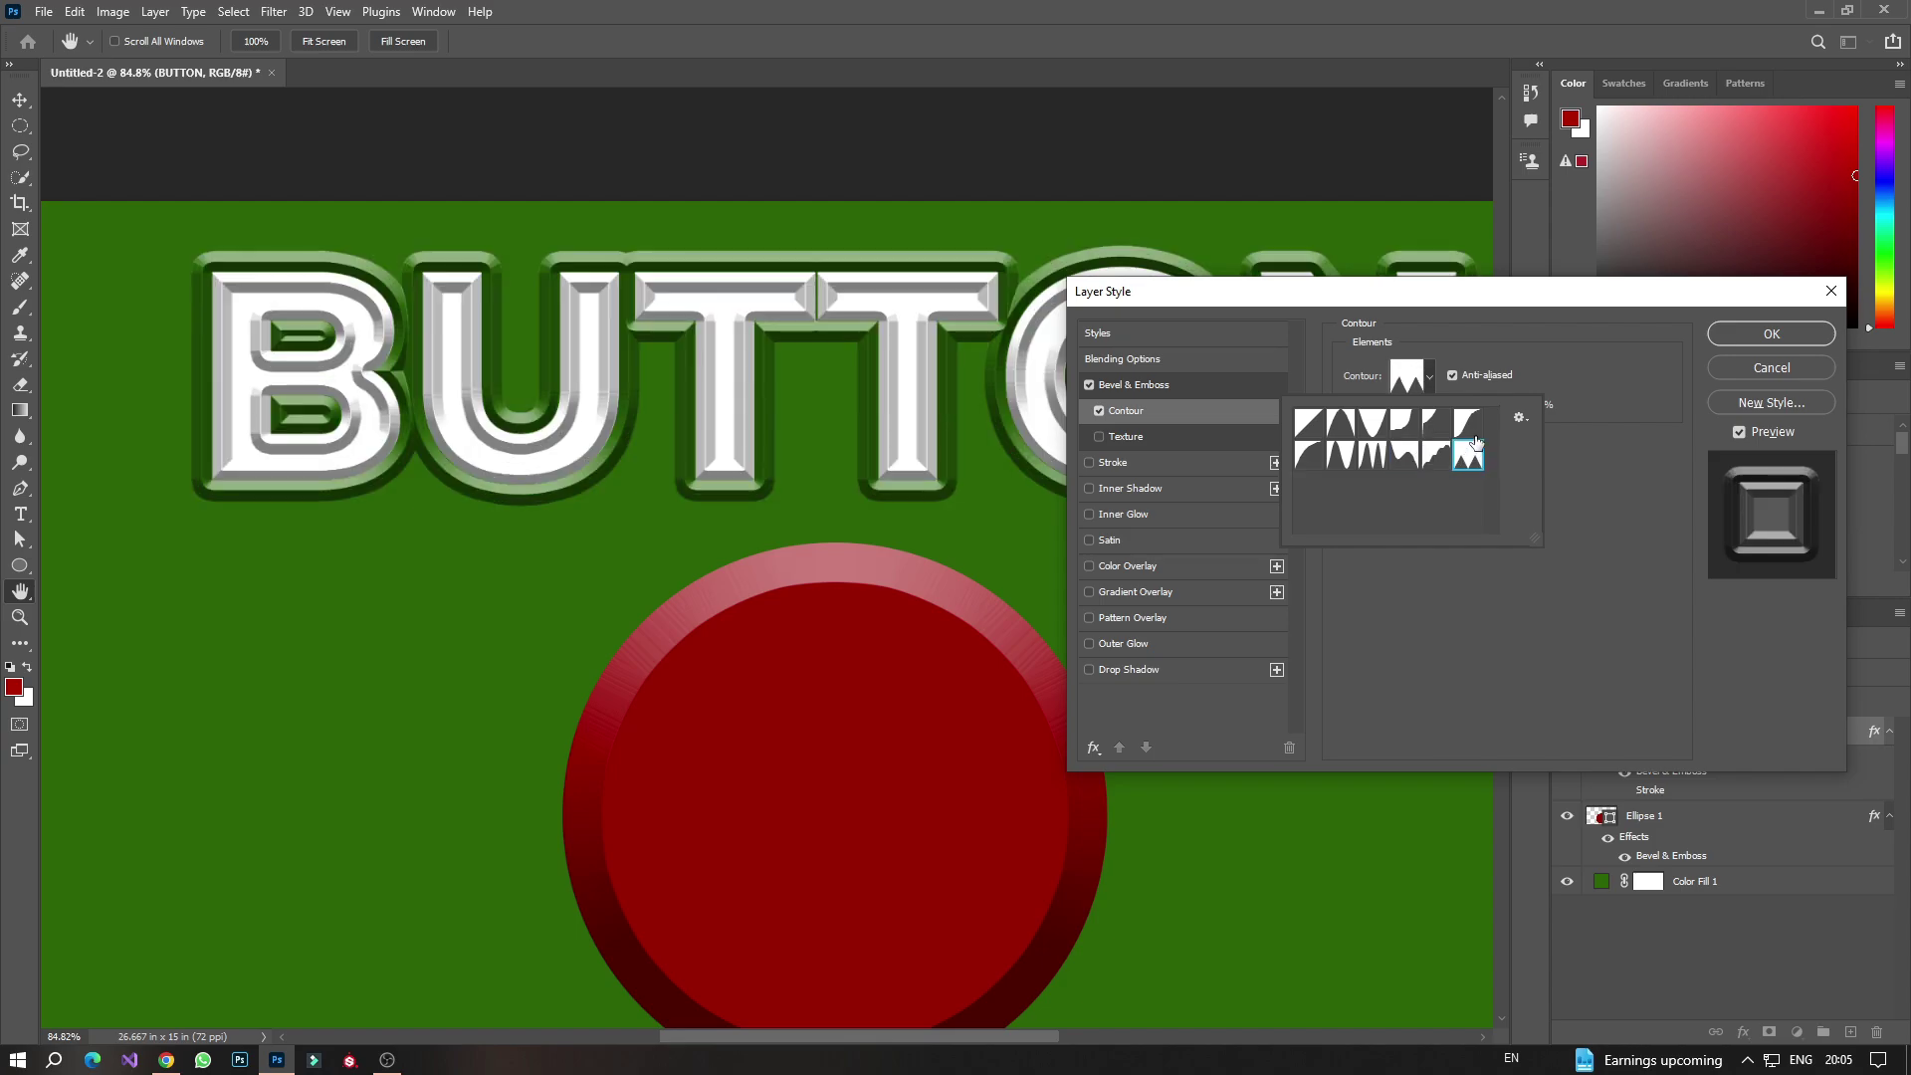
left_click(1419, 376)
Reshape the BUTTON contour into a Custom curve, raising the right end and making a sharp corner point
left_click_drag(1174, 177, 1282, 202)
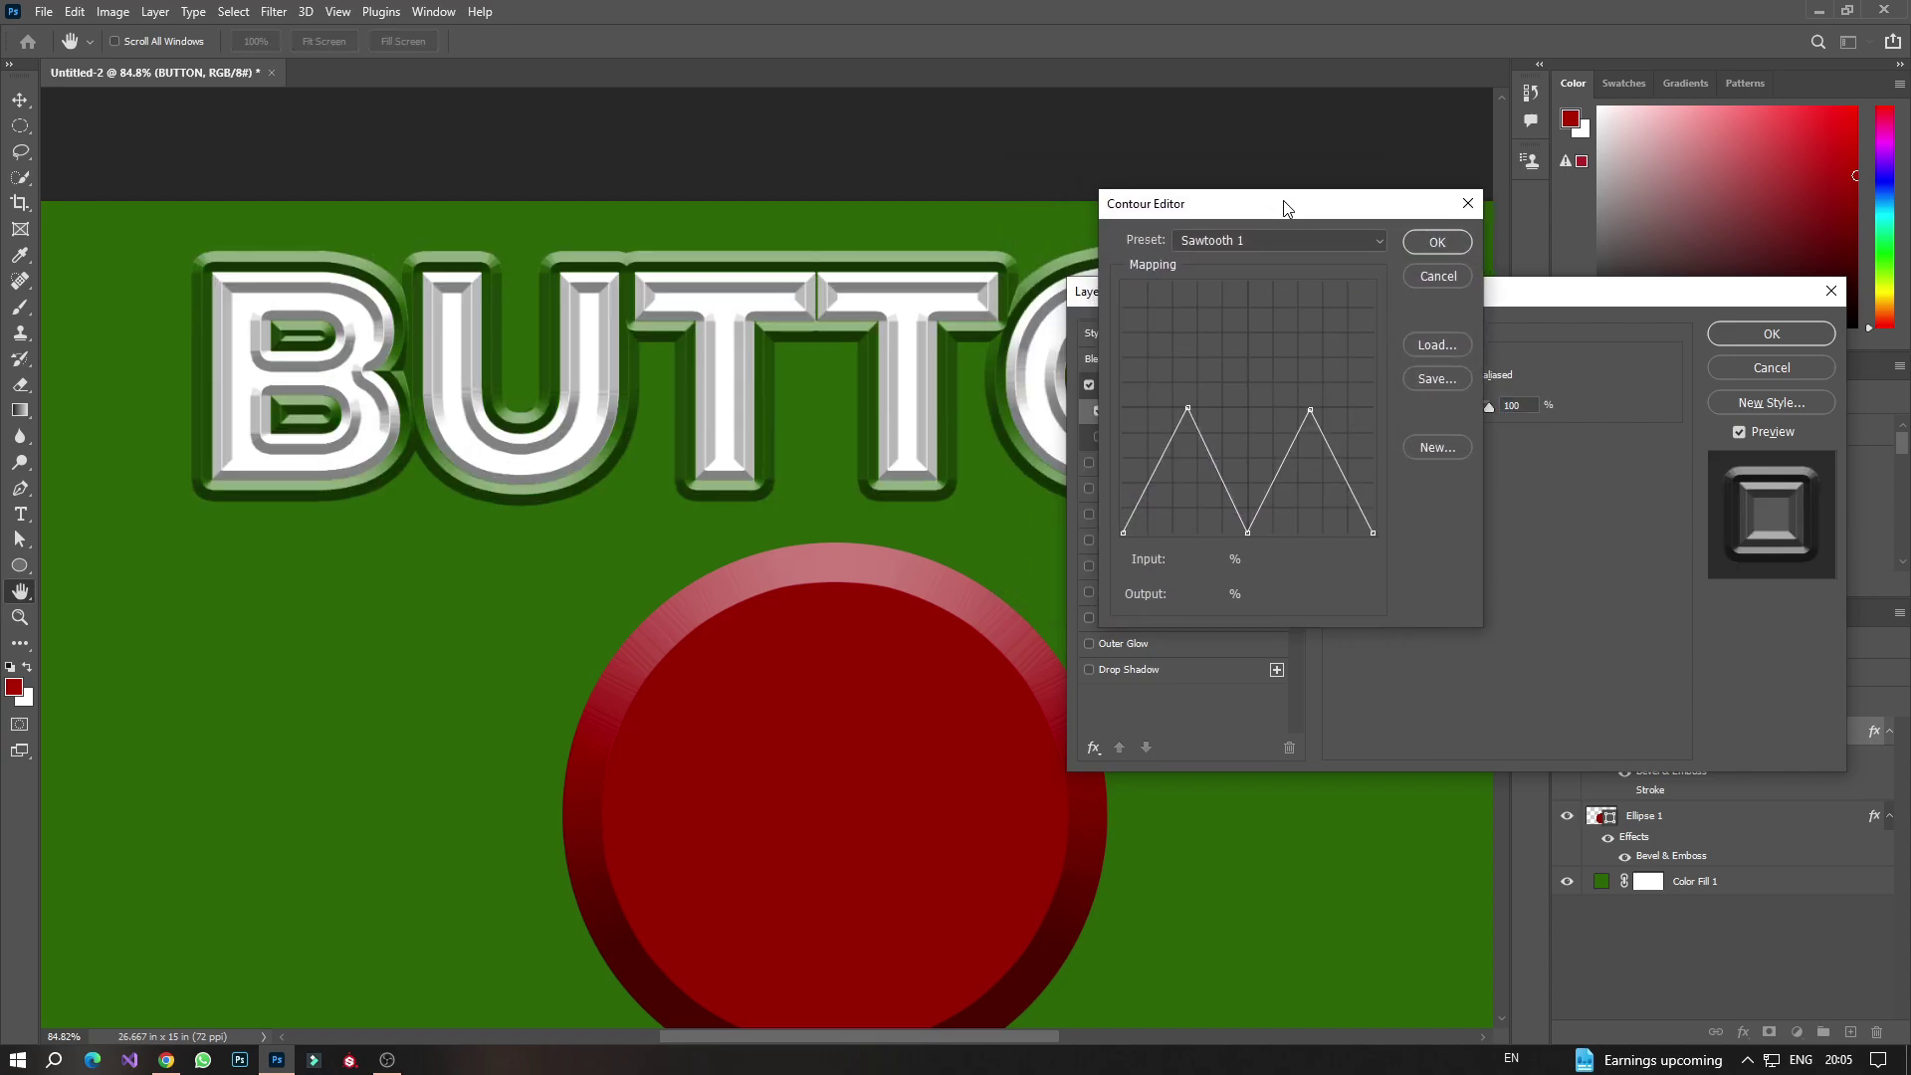
left_click(1314, 242)
left_click(1293, 259)
left_click_drag(1181, 406, 1184, 467)
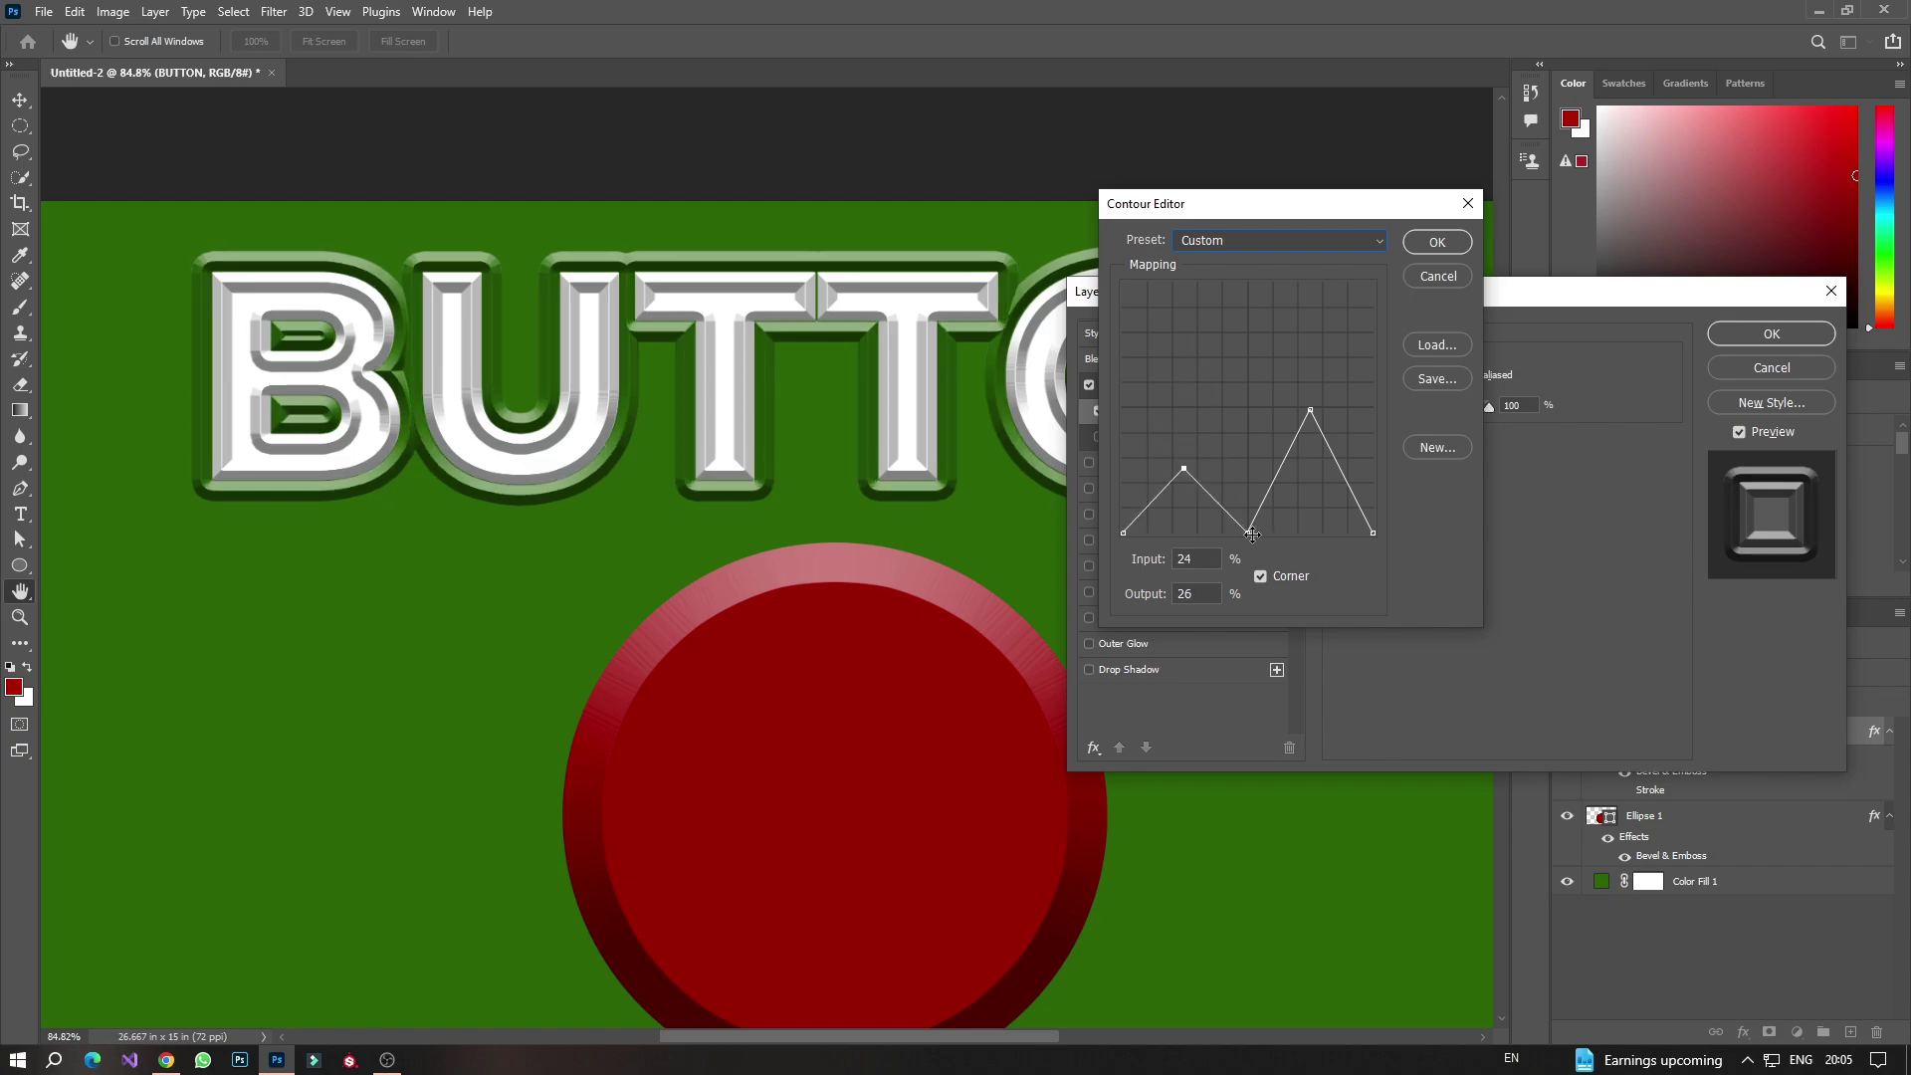
left_click_drag(1247, 533, 1290, 355)
left_click_drag(1372, 532, 1372, 282)
left_click_drag(1290, 356, 1334, 314)
left_click_drag(1183, 468, 1242, 461)
left_click(1260, 576)
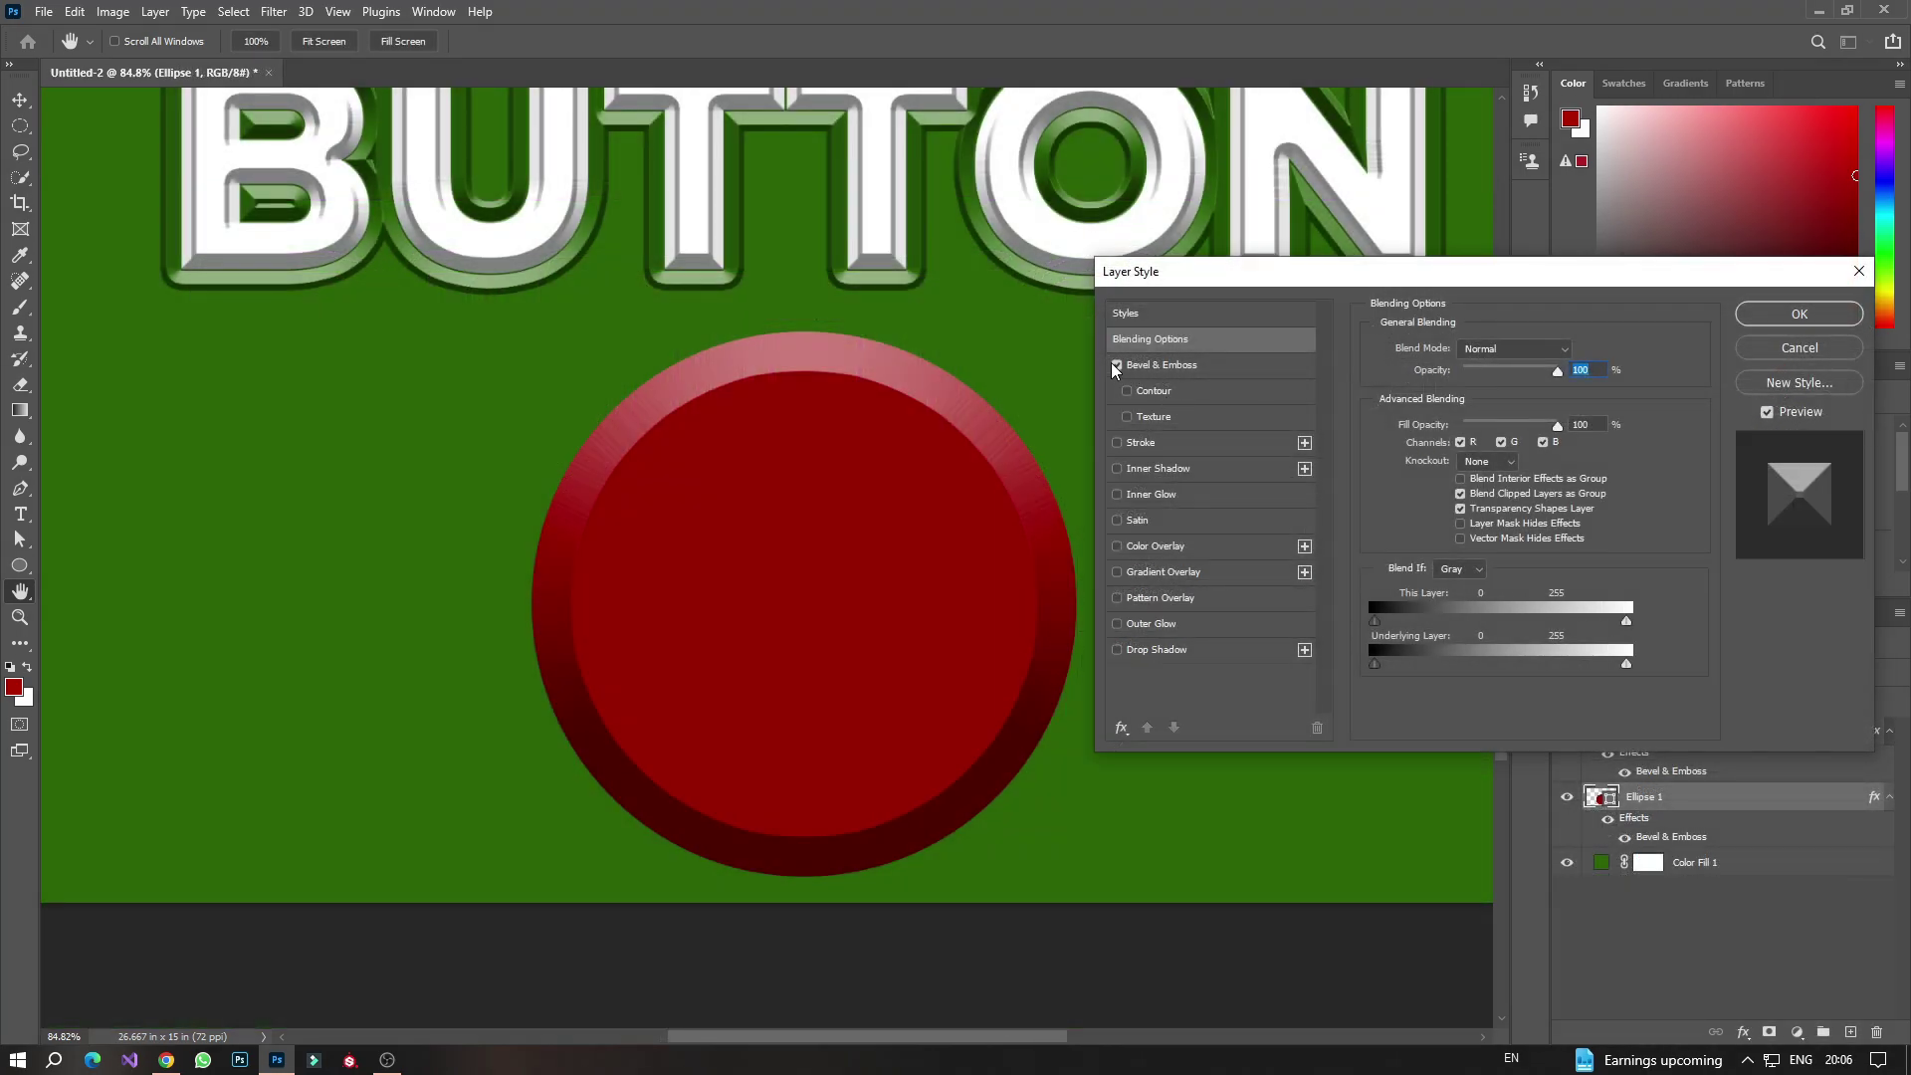
Add a texture to the red circle's bevel, trying brush-stroke and dotted patterns at larger scale
left_click(1116, 365)
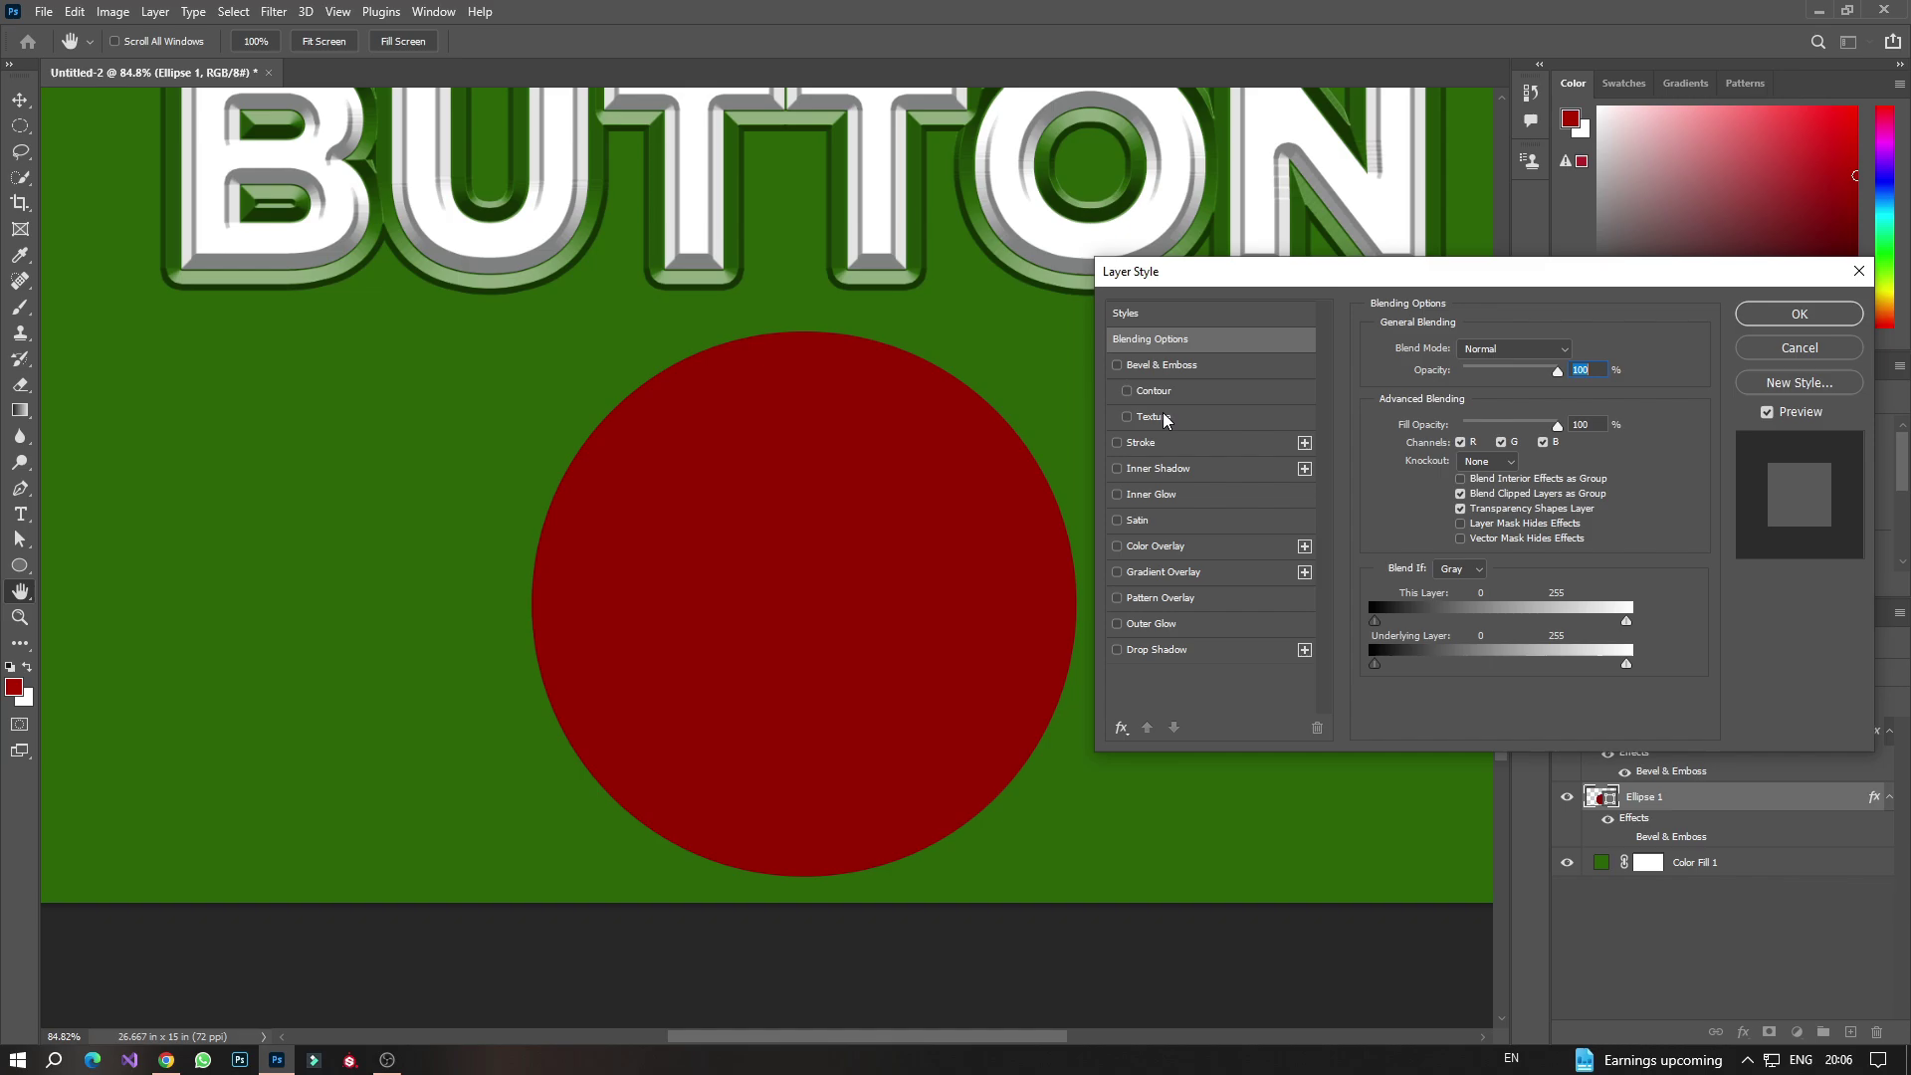
left_click(1162, 416)
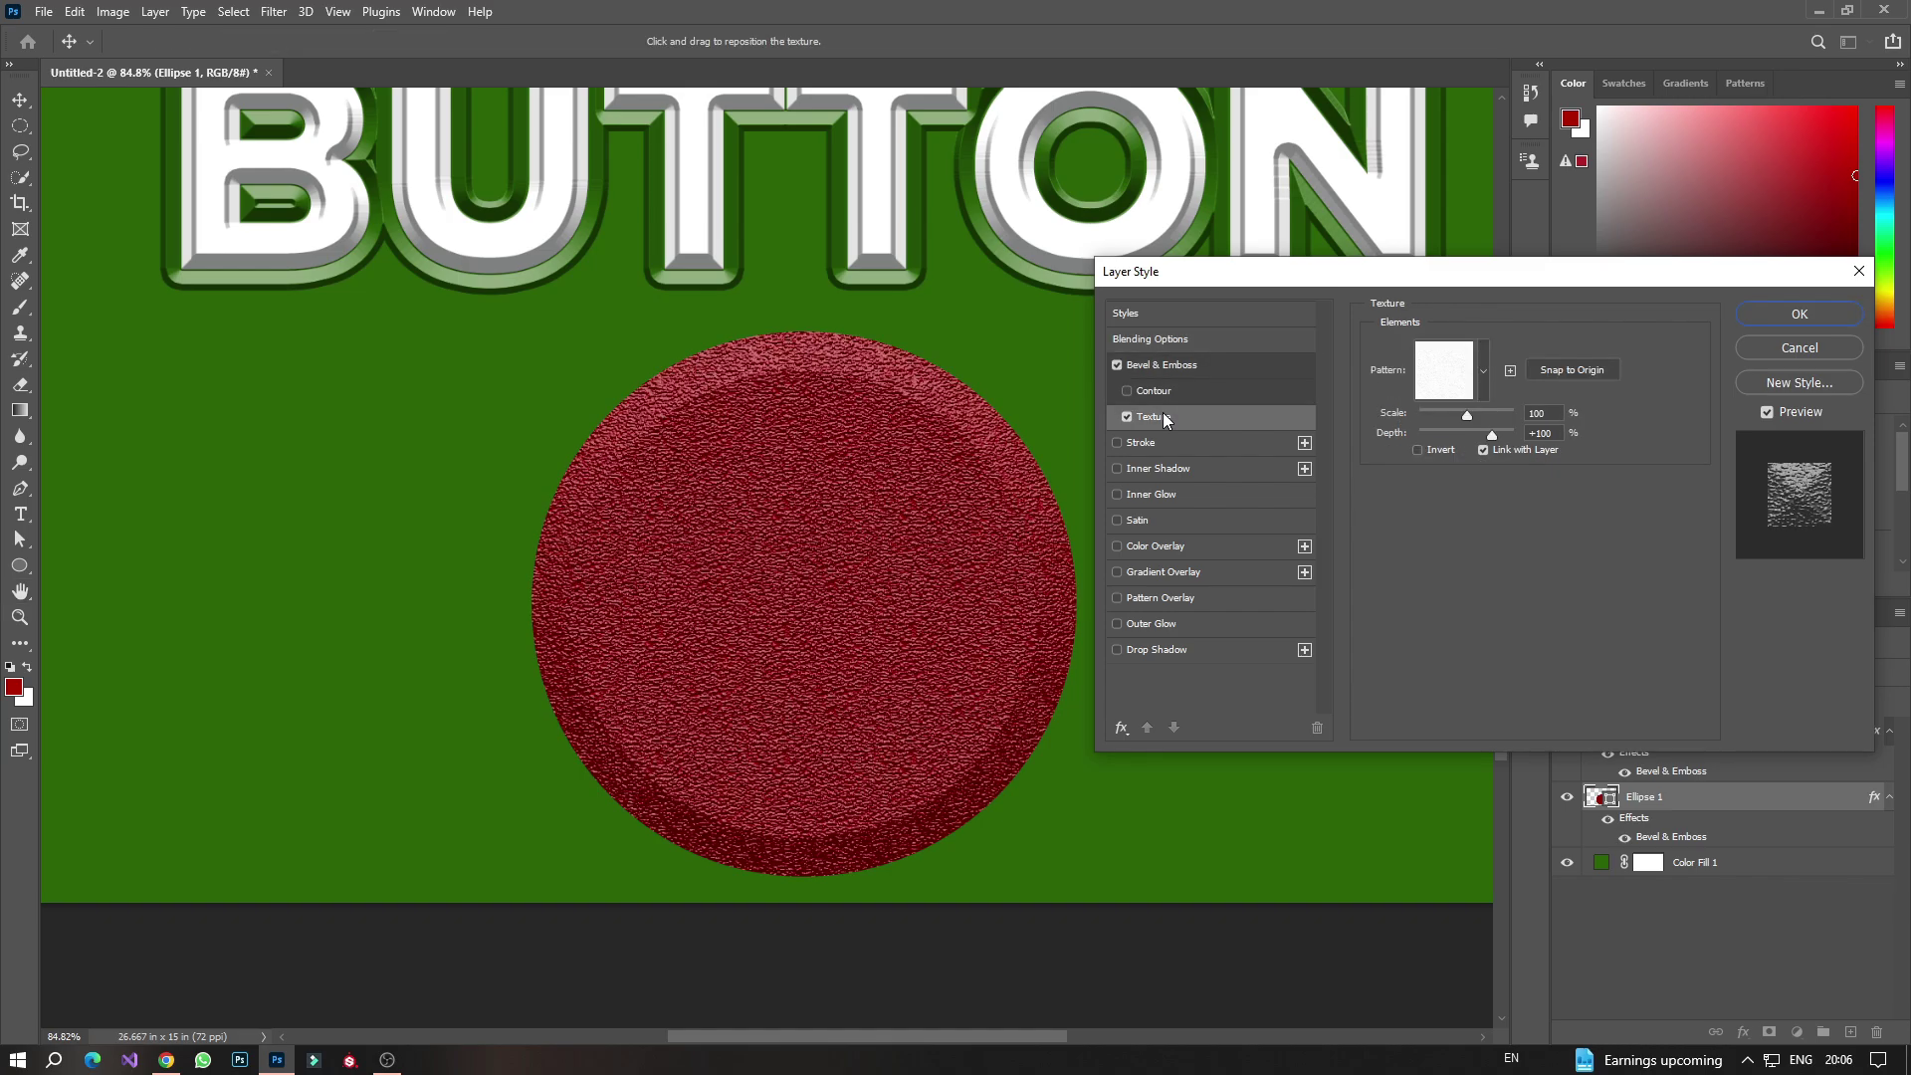
left_click(1483, 374)
left_click(1425, 458)
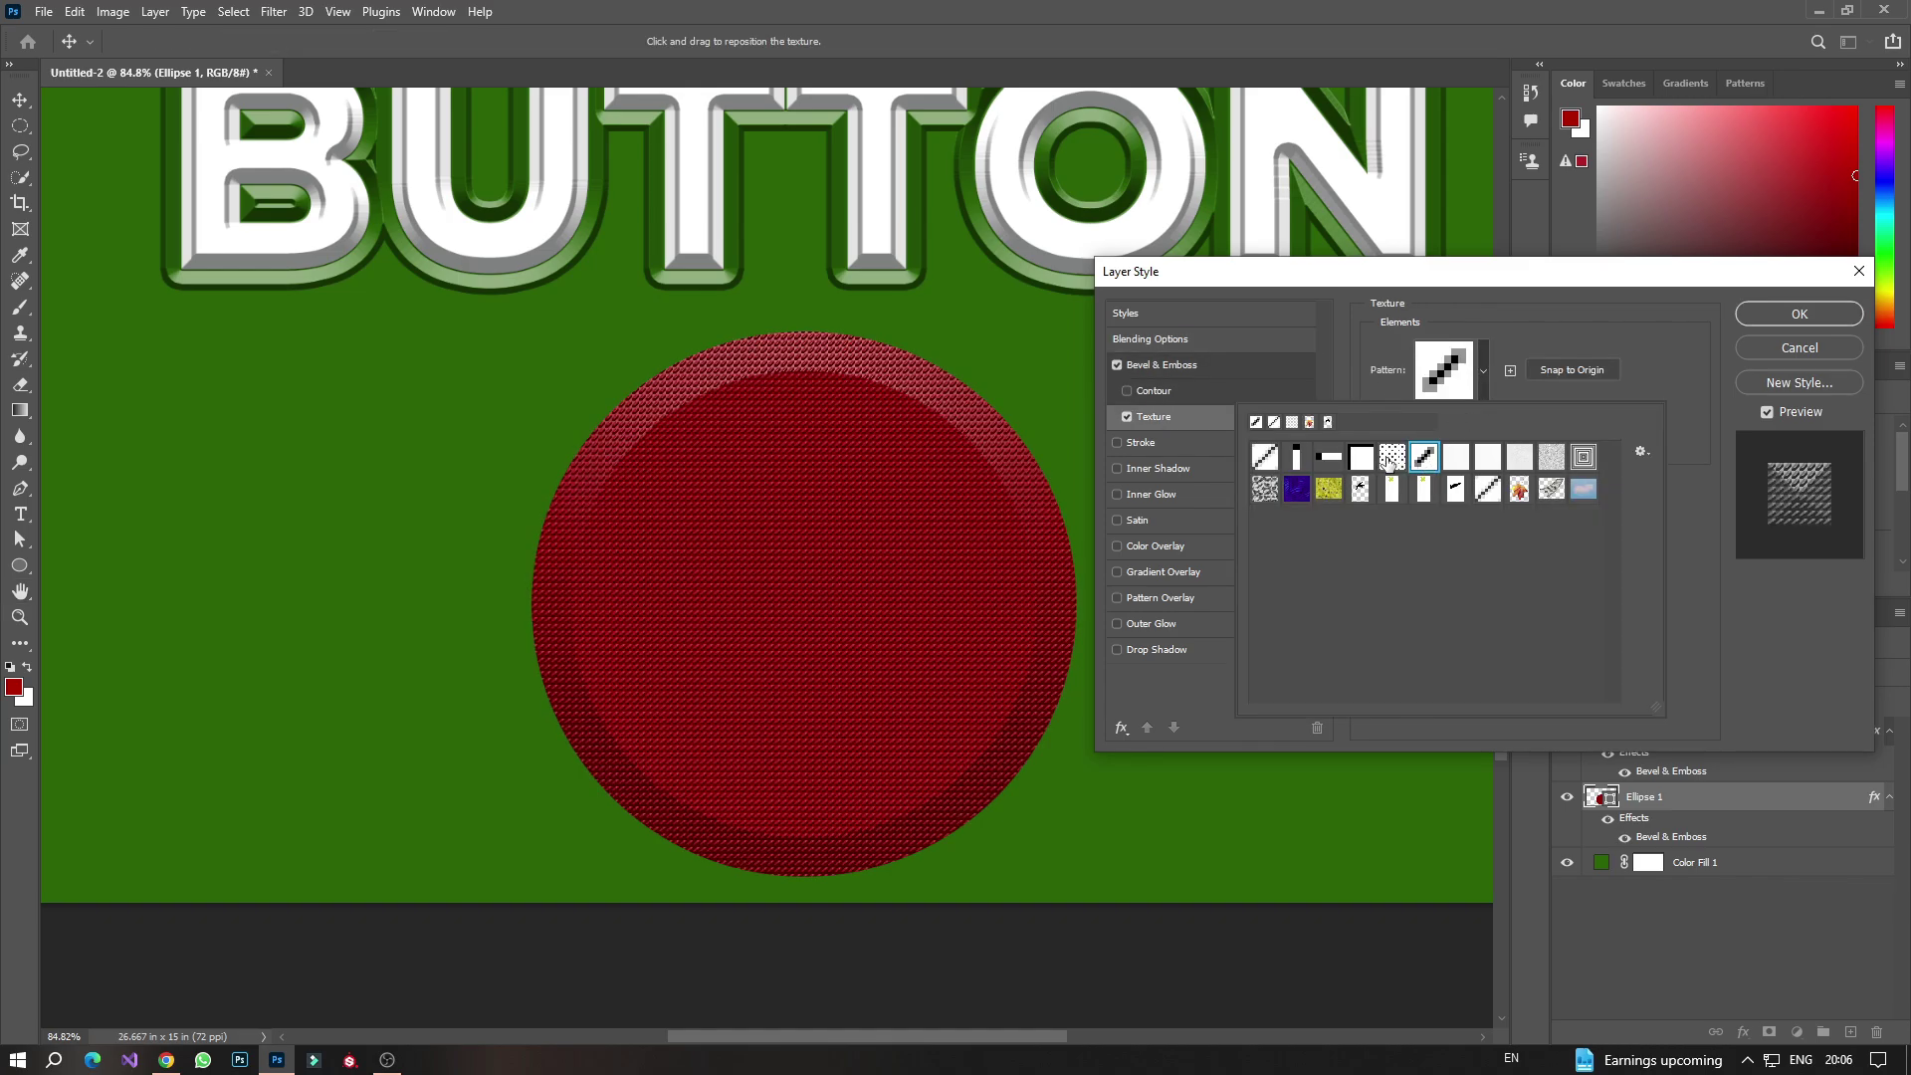
left_click(1392, 456)
left_click(1497, 356)
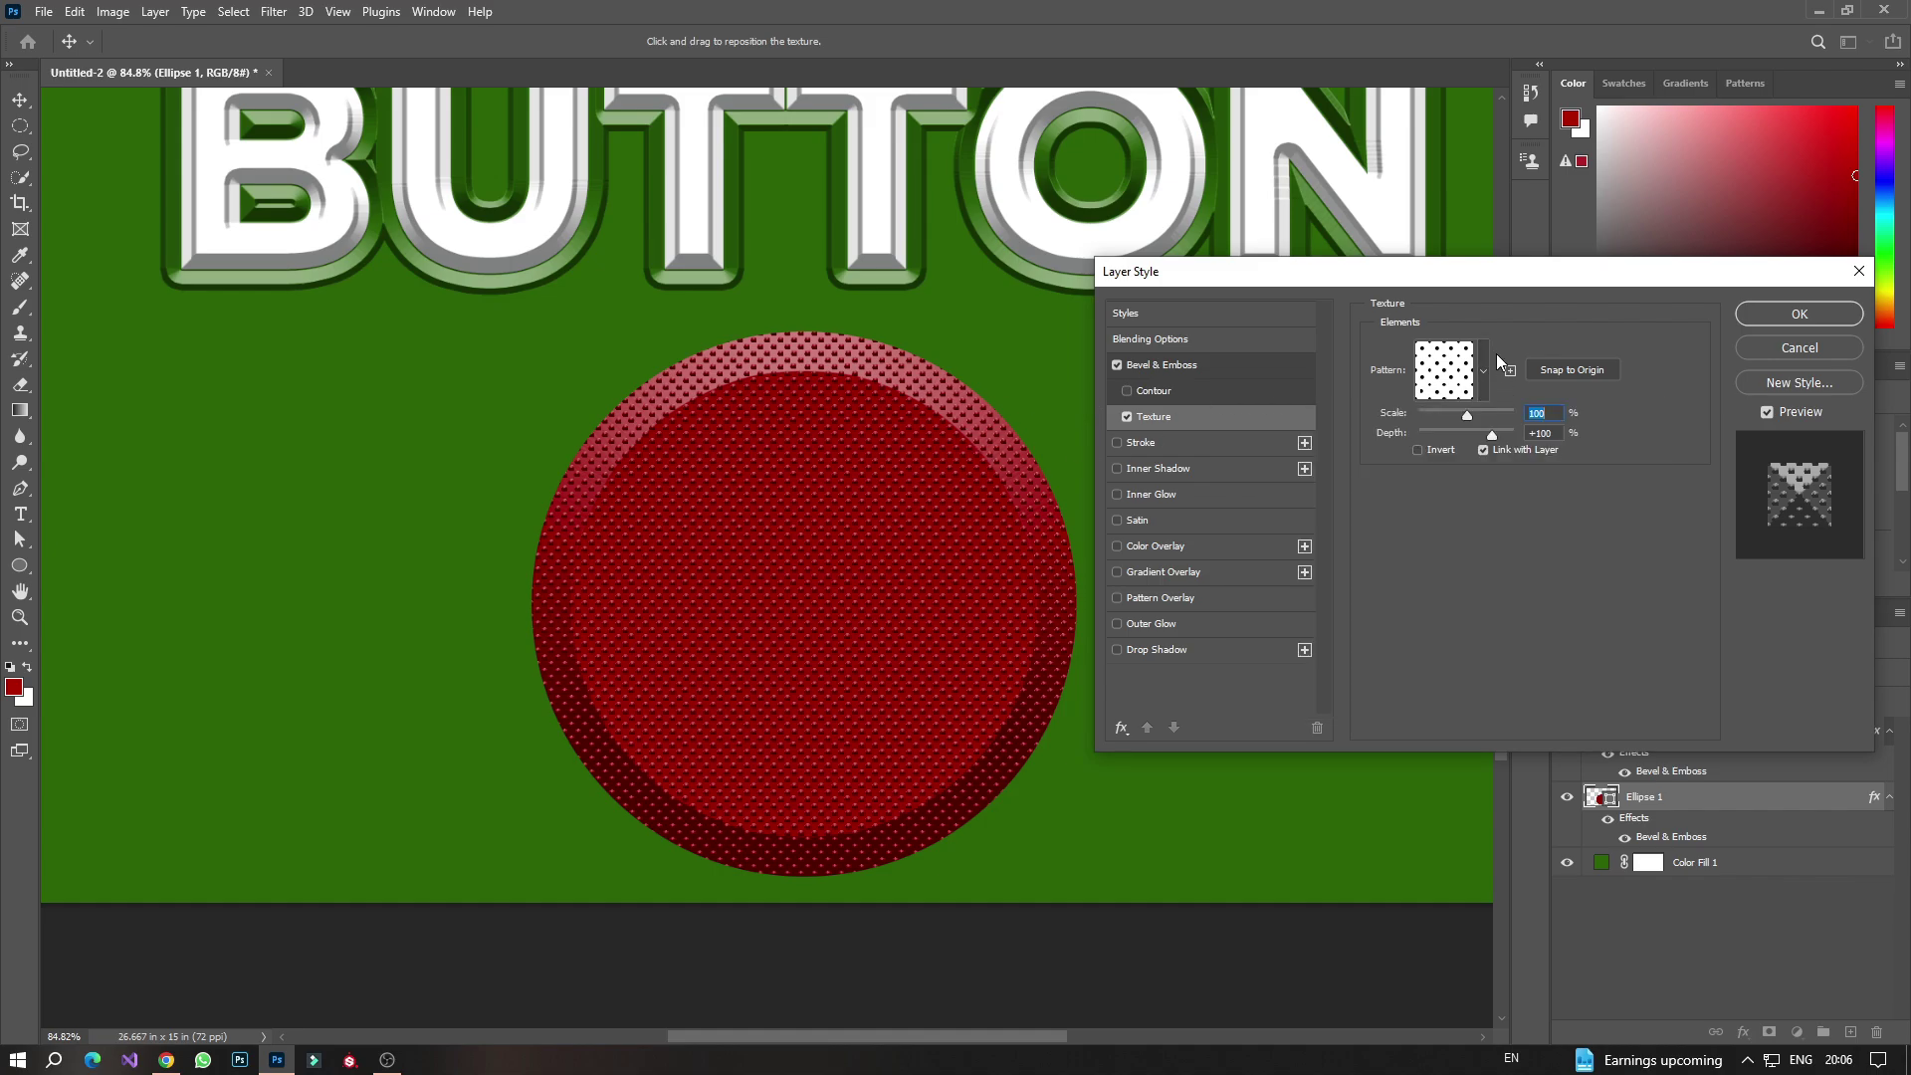
mouse_move(1468, 423)
left_mouse_down()
mouse_move(1443, 415)
mouse_move(1481, 419)
mouse_move(1445, 439)
mouse_move(1473, 450)
left_mouse_up()
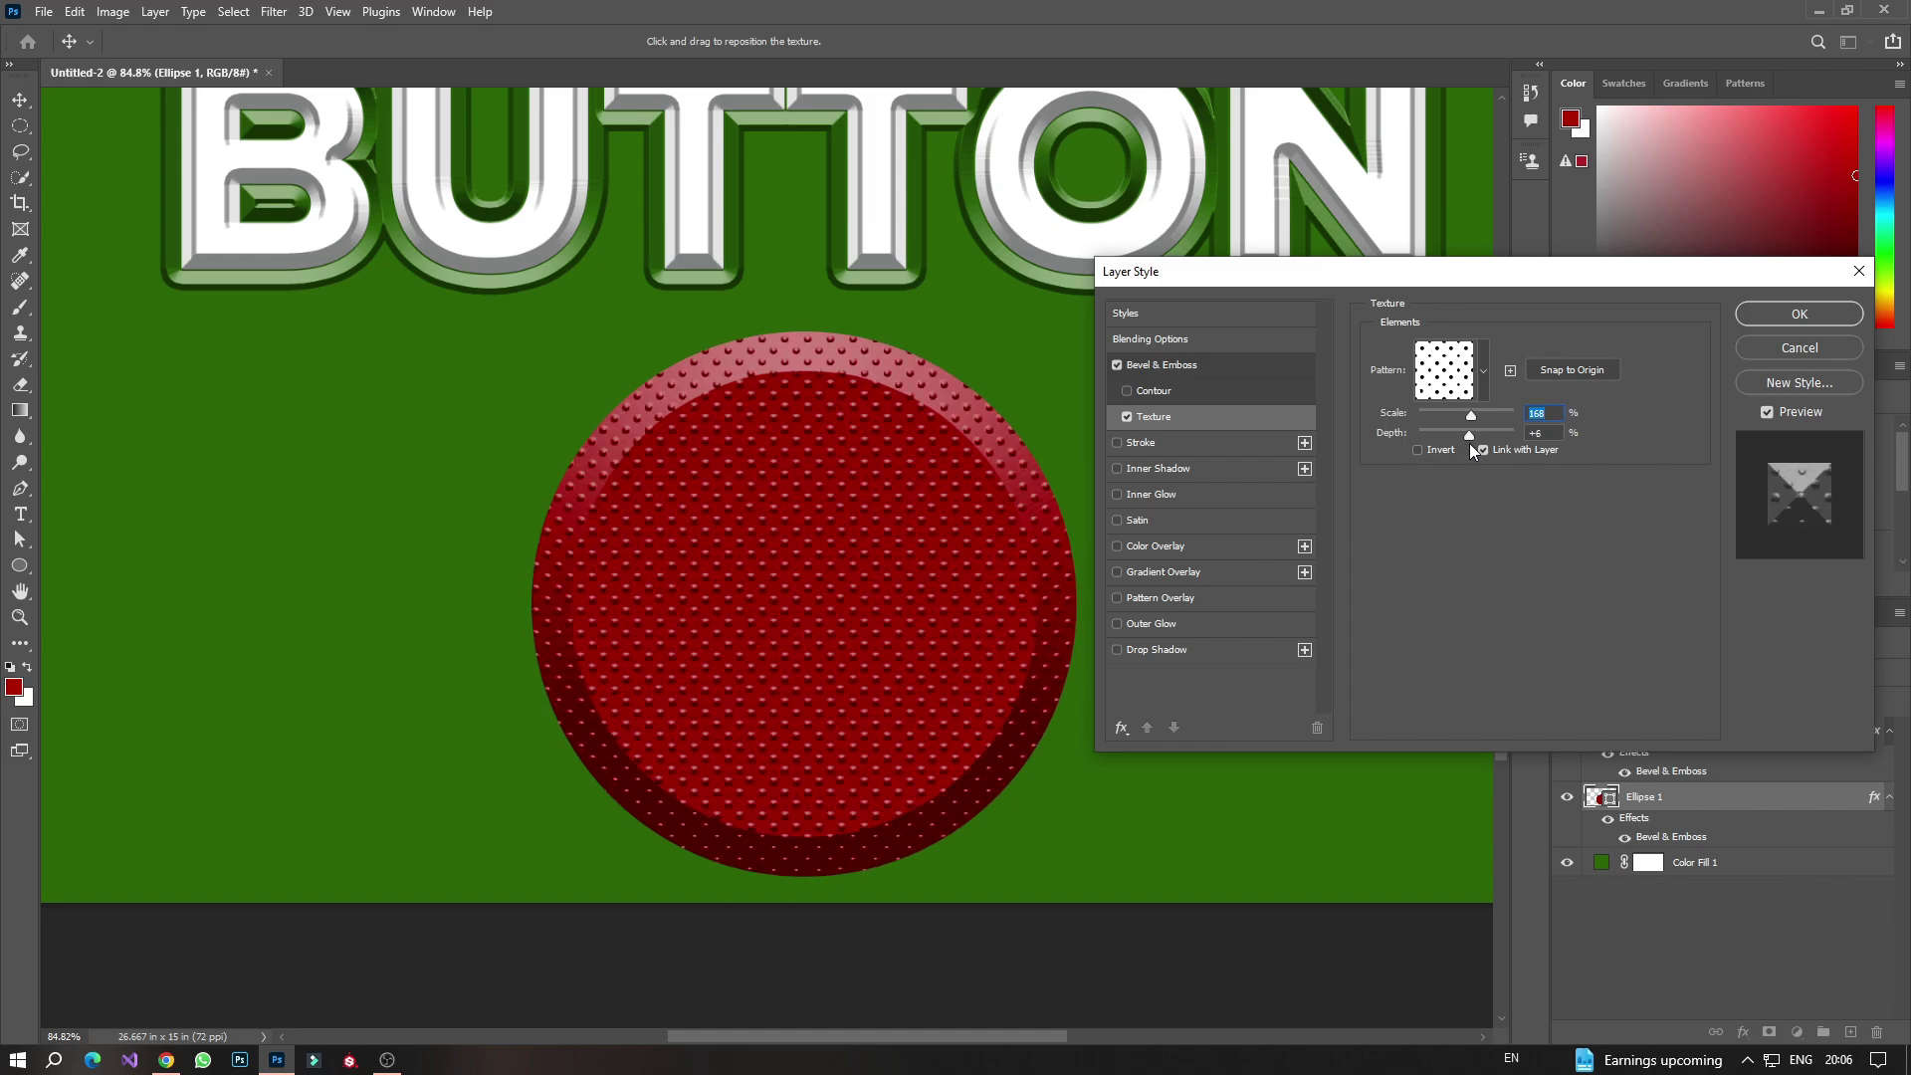
Switch the circle's texture to the banknote pattern and resize it
left_click(1483, 368)
left_click(1550, 488)
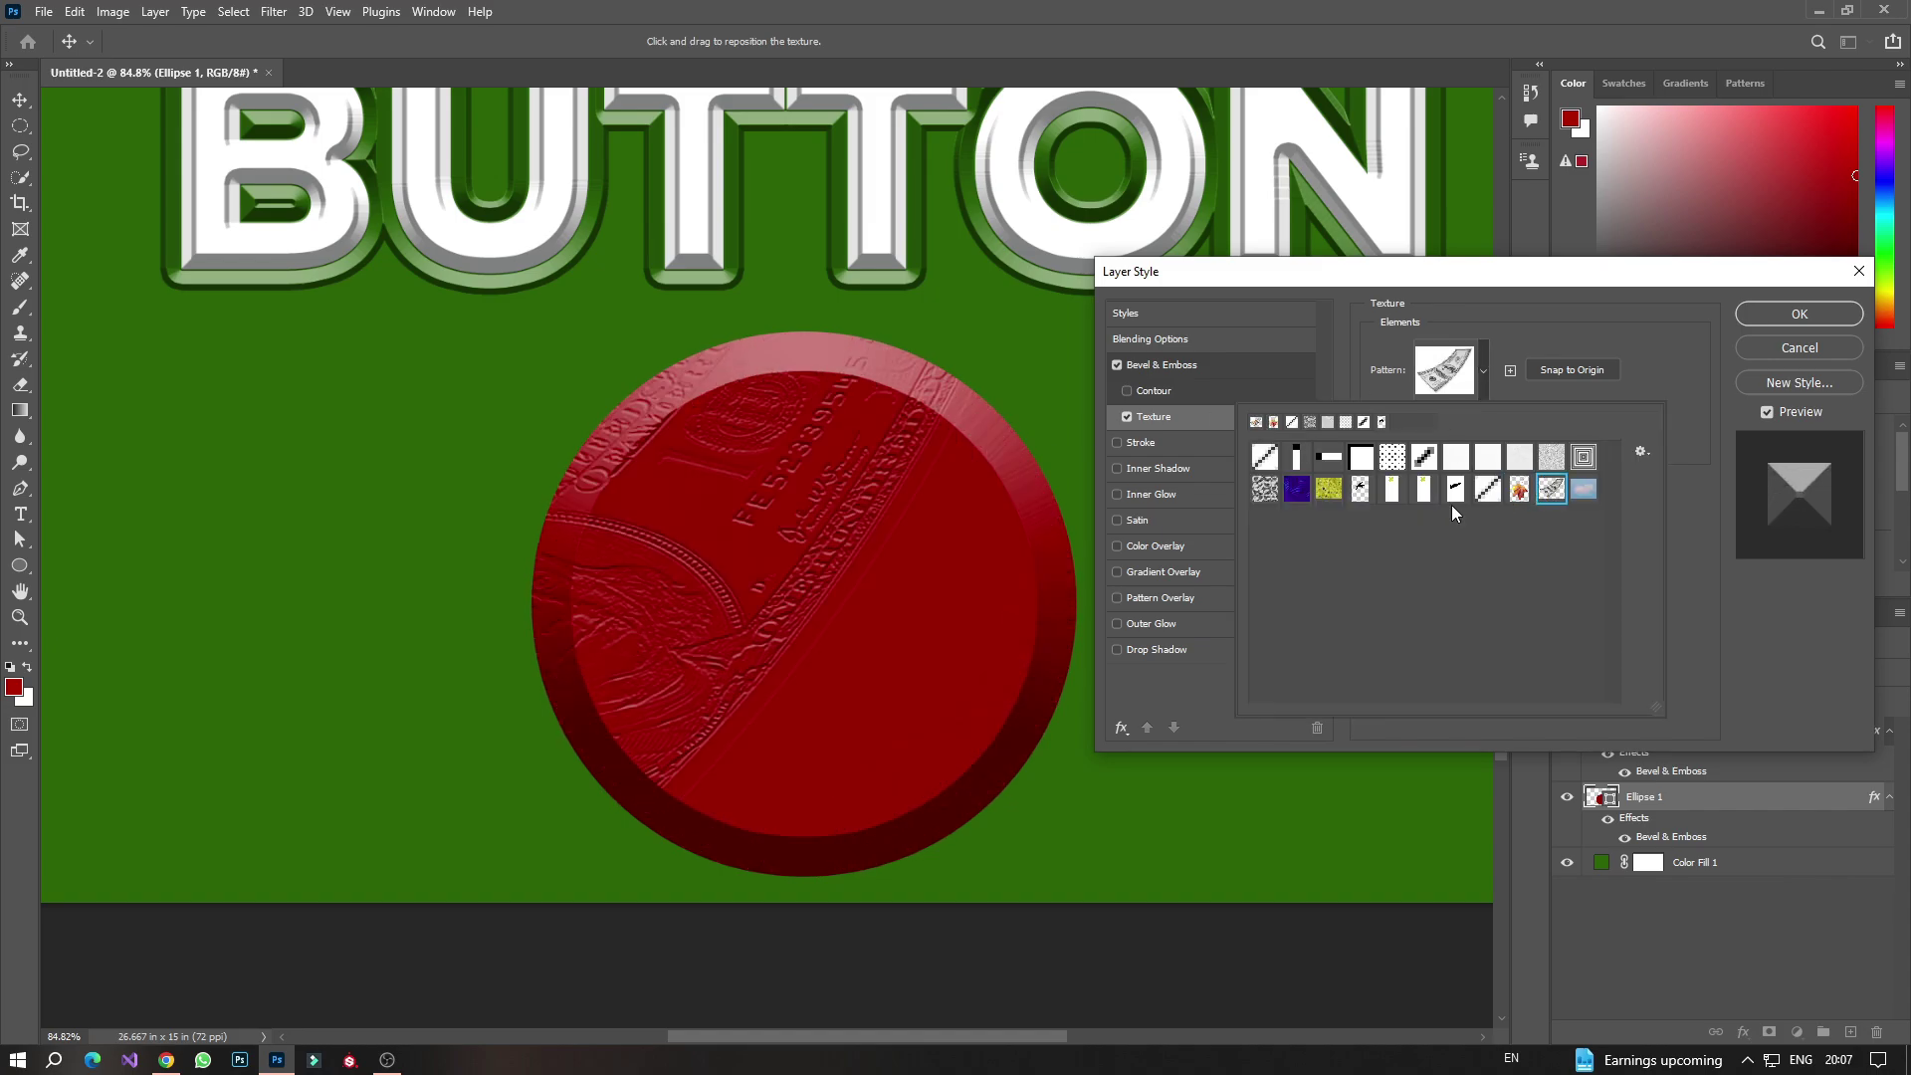
left_click(1484, 372)
mouse_move(1471, 414)
left_mouse_down()
mouse_move(1443, 435)
mouse_move(1504, 442)
mouse_move(1471, 446)
left_mouse_up()
Apply the circle's bevel and banknote texture, colour the BUTTON text #2a6308, and nudge it into place
left_click(1791, 317)
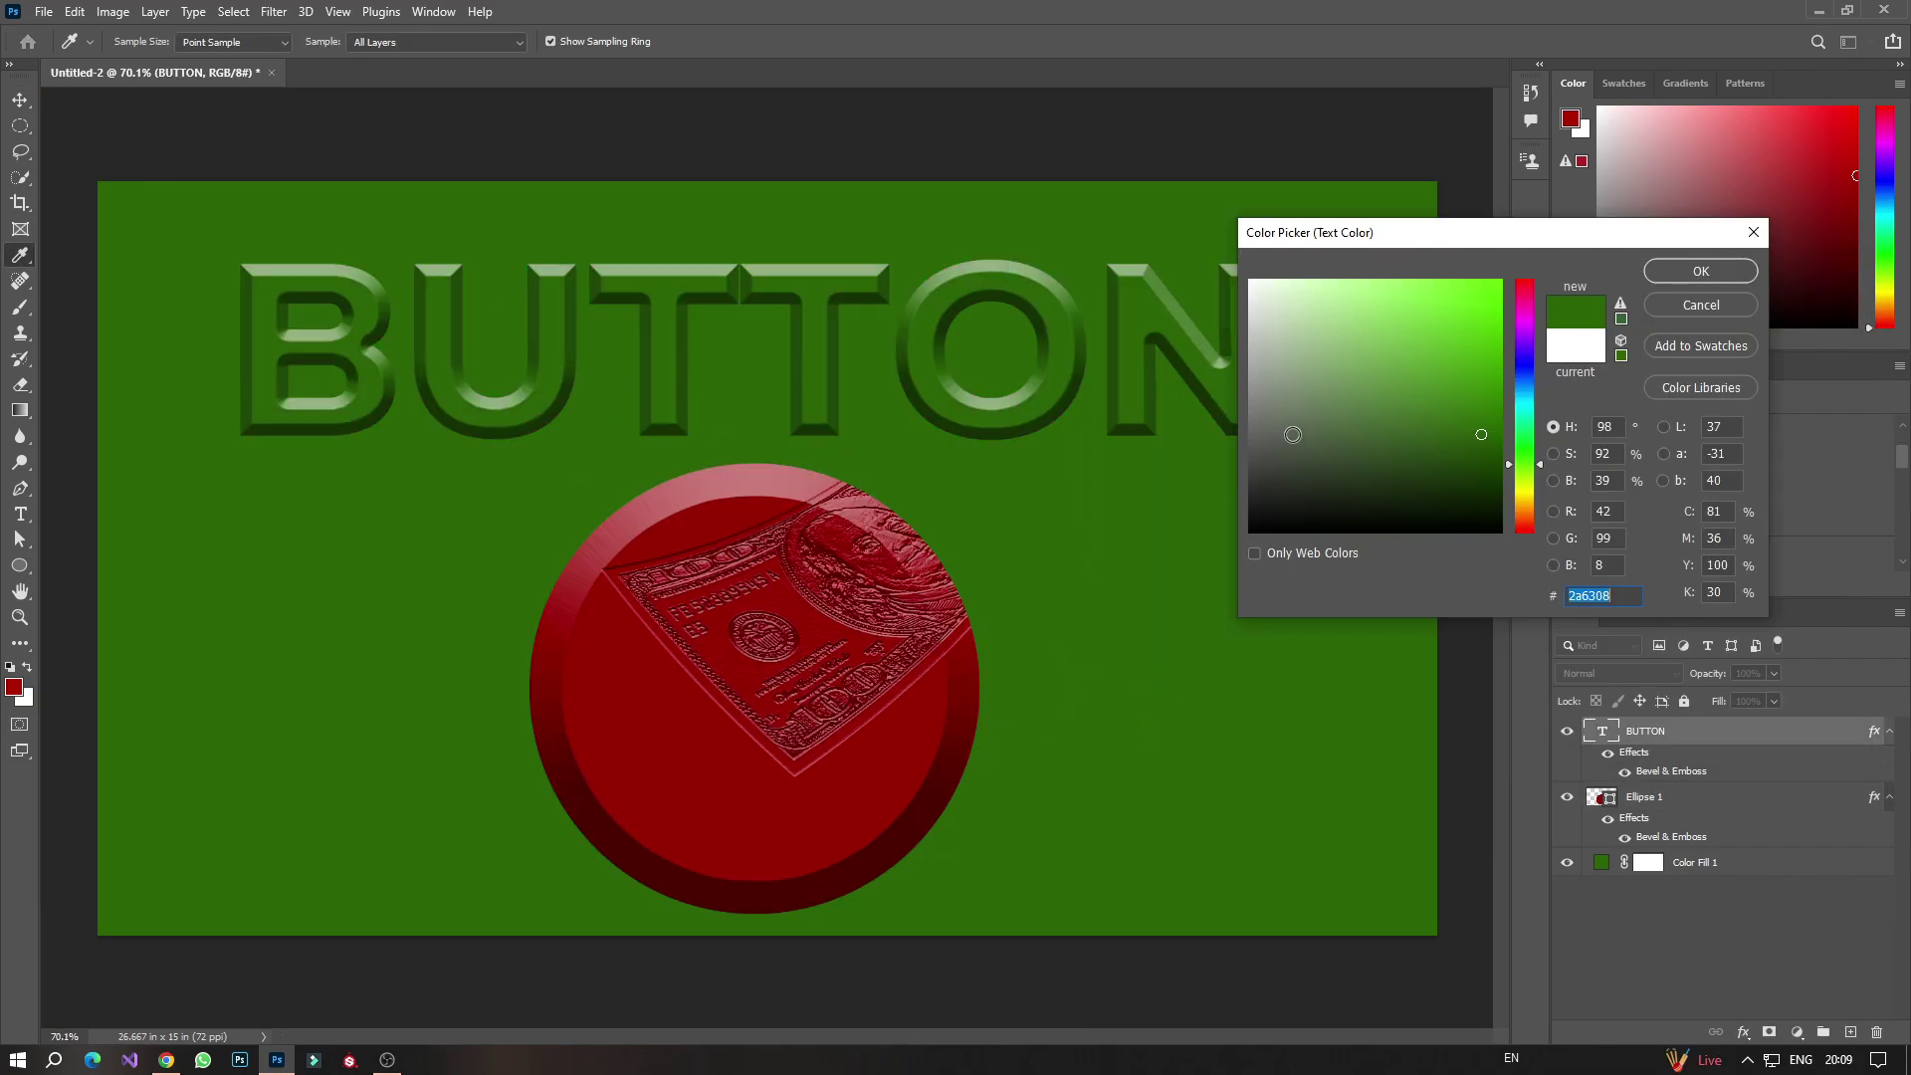
left_click(1677, 273)
key("v")
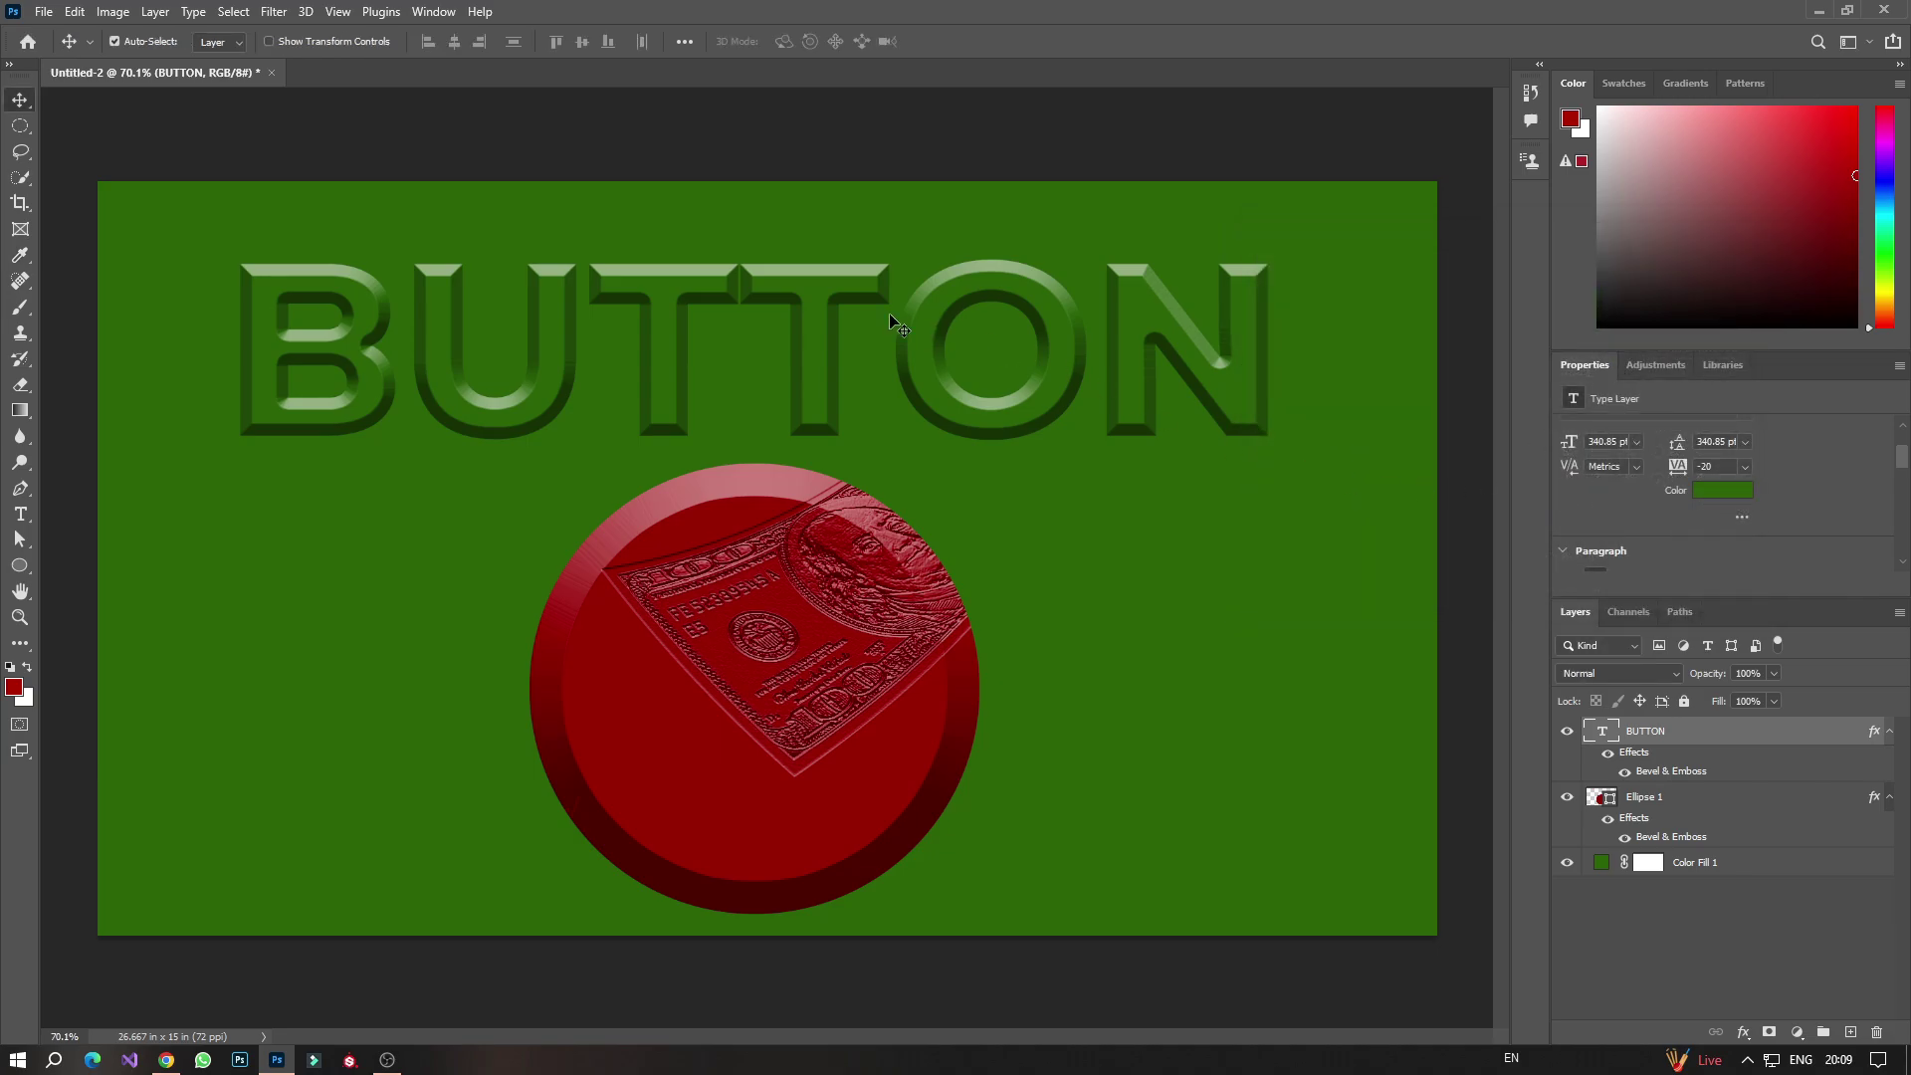
mouse_move(819, 294)
left_mouse_down()
mouse_move(822, 271)
mouse_move(815, 295)
left_mouse_up()
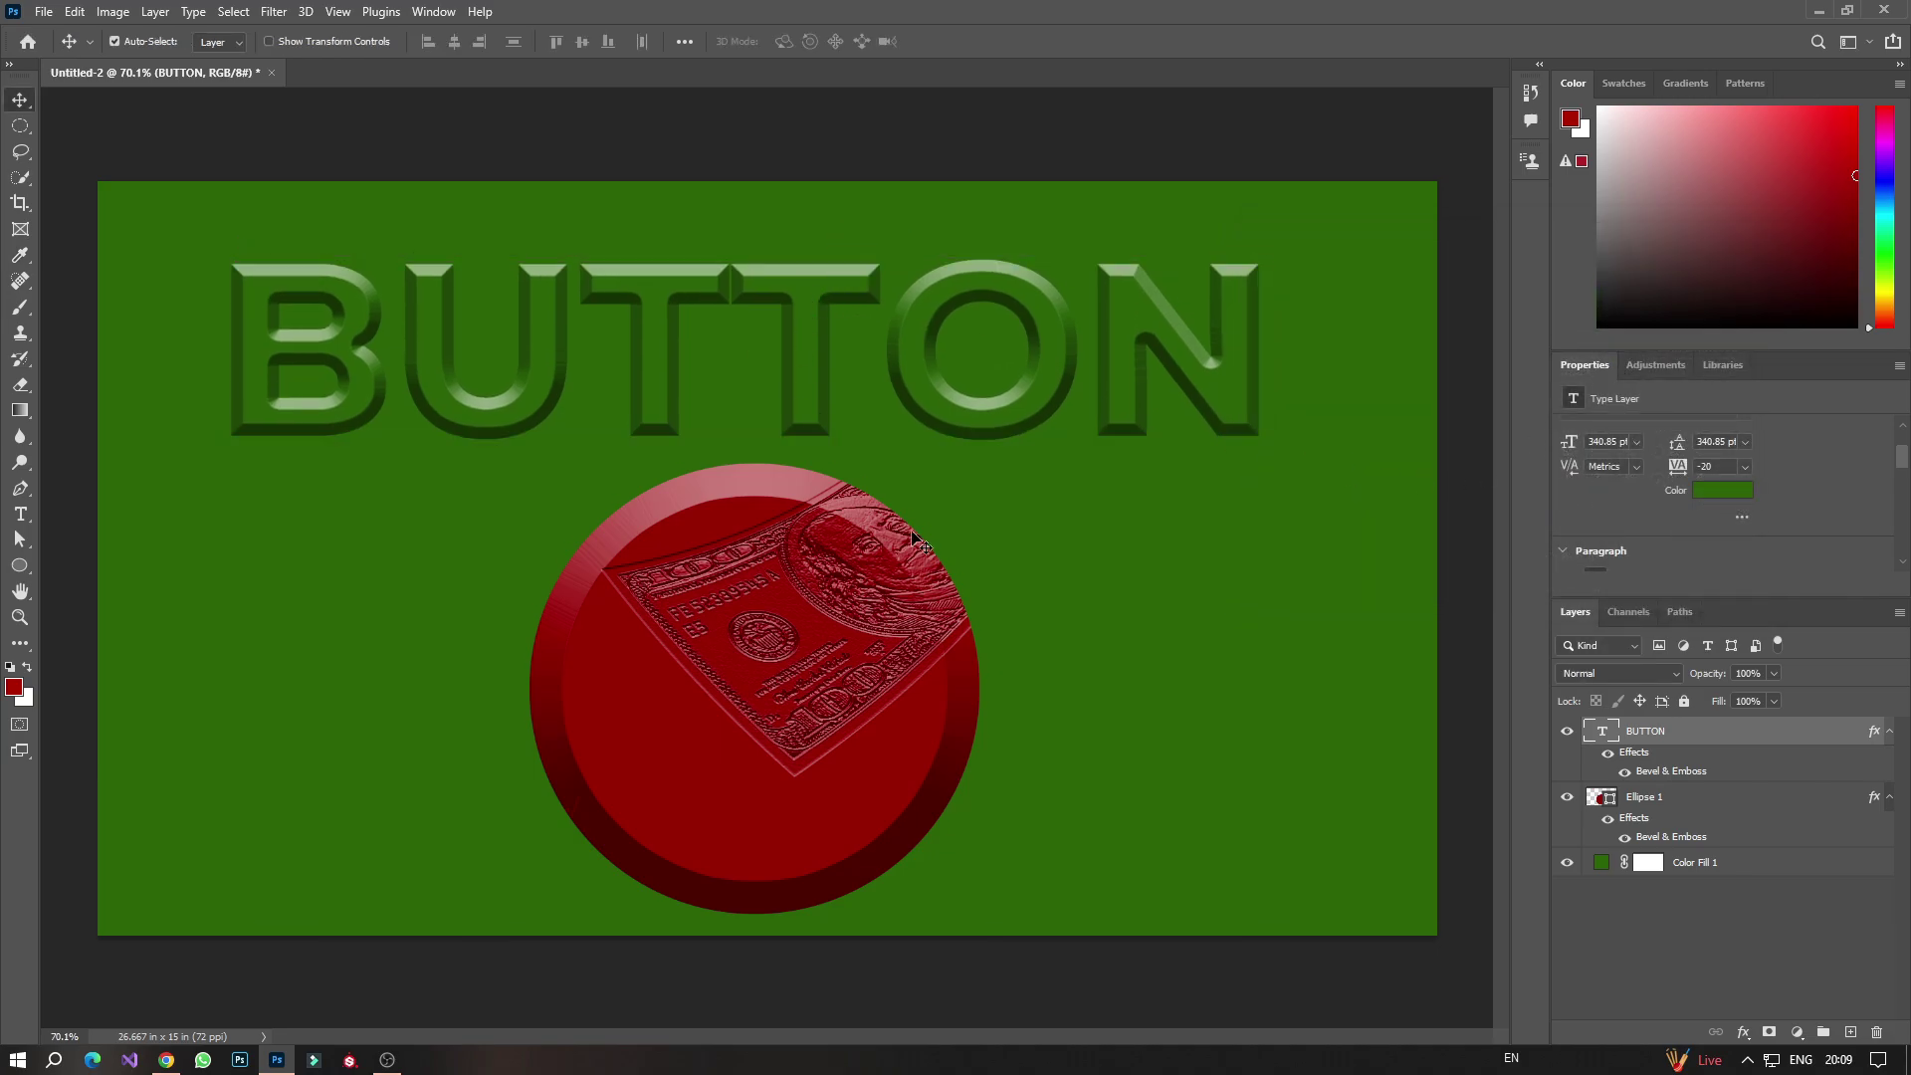